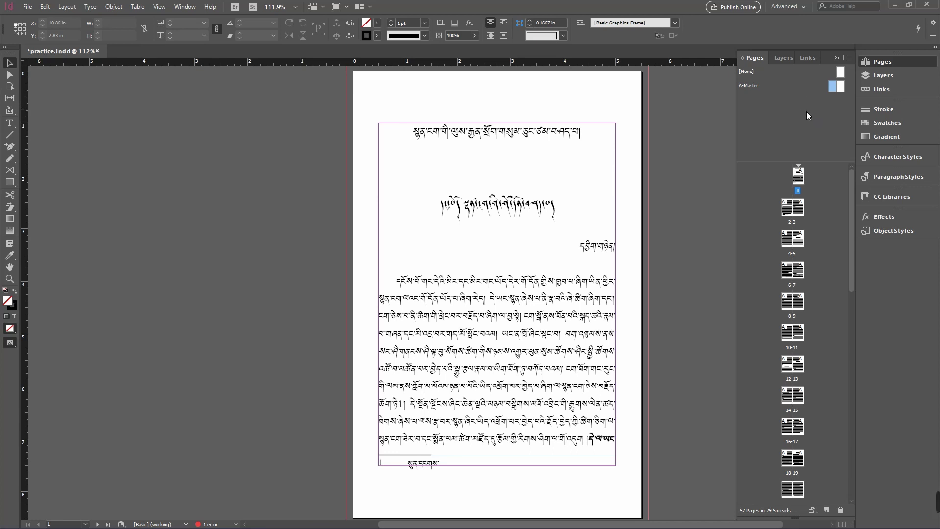
# - Open the A-Master spread for editing
pyautogui.doubleClick(771, 86)
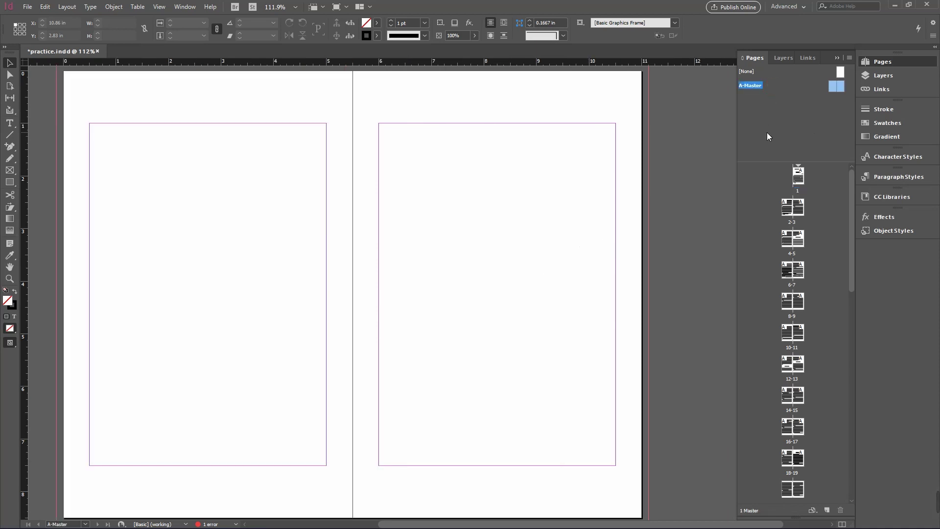
pyautogui.hotkey('ctrl', 'shift', 'p')
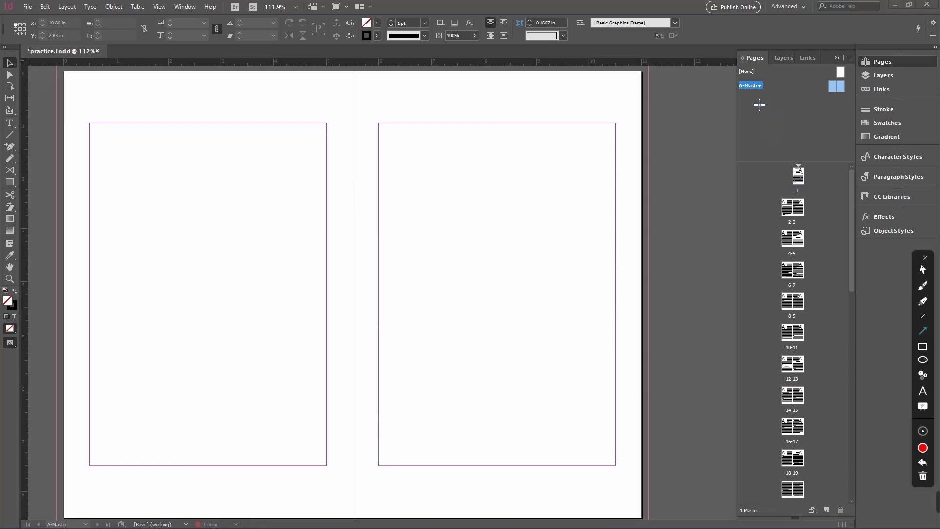
pyautogui.moveTo(697, 152); pyautogui.dragTo(742, 91)
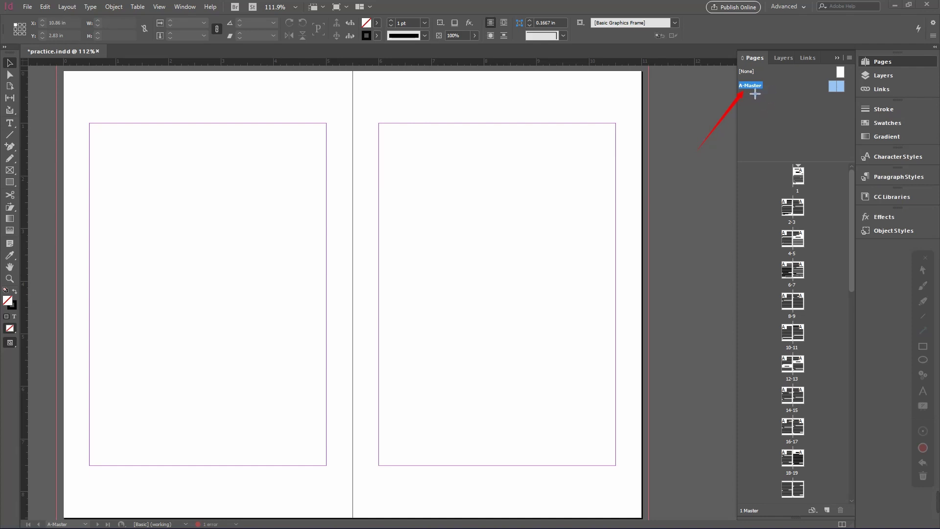
pyautogui.moveTo(156, 407)
pyautogui.mouseDown()
pyautogui.moveTo(151, 429)
pyautogui.moveTo(69, 519)
pyautogui.mouseUp()
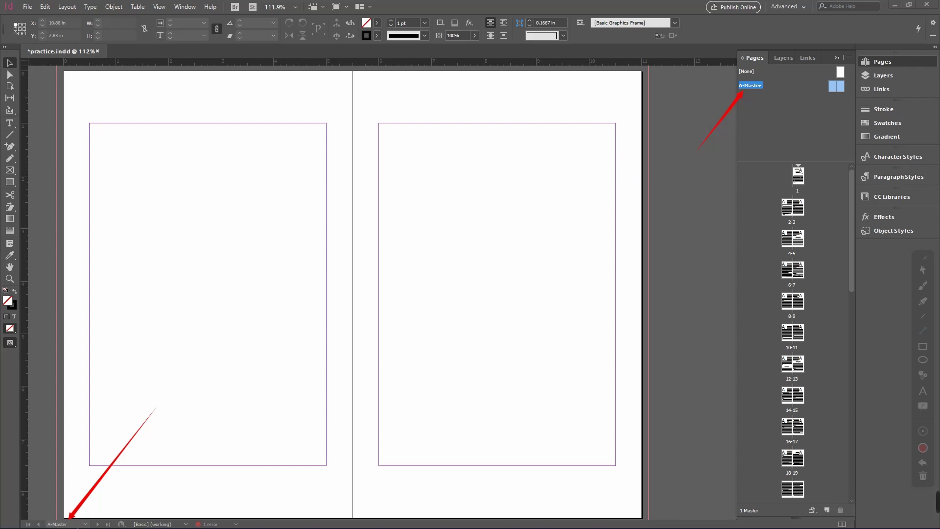
pyautogui.moveTo(35, 511); pyautogui.dragTo(93, 528)
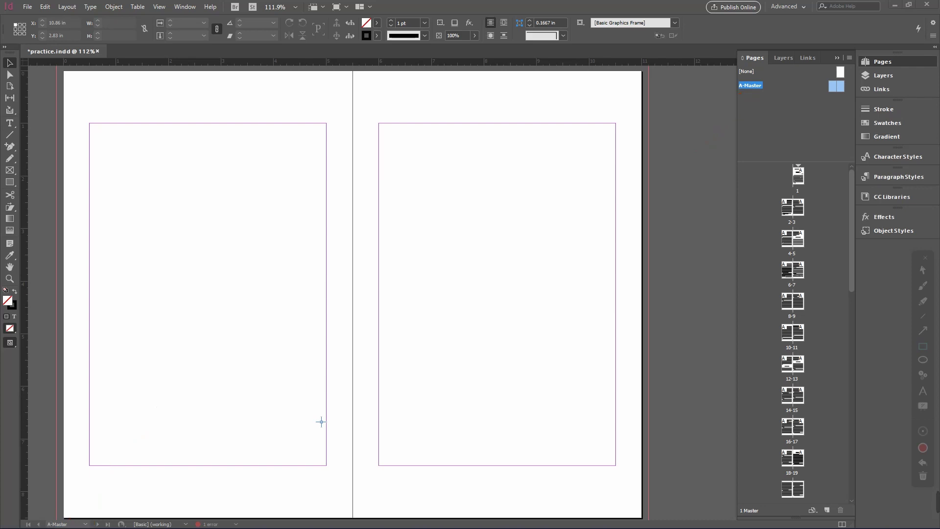
pyautogui.press('Escape')
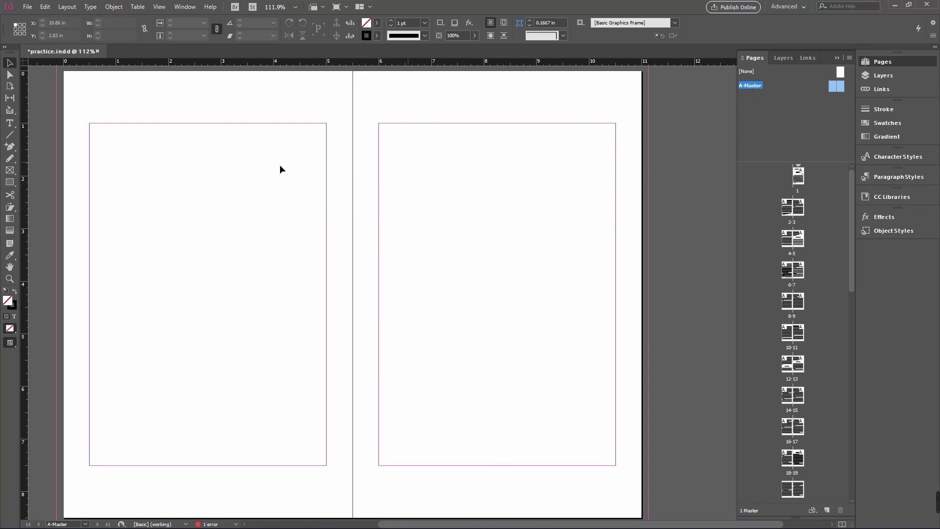
# - Draw a rectangle about 5.5 by 0.98 in across the left master page's top margin, with no stroke and a light pink fill
pyautogui.click(9, 183)
pyautogui.moveTo(64, 71); pyautogui.dragTo(355, 123)
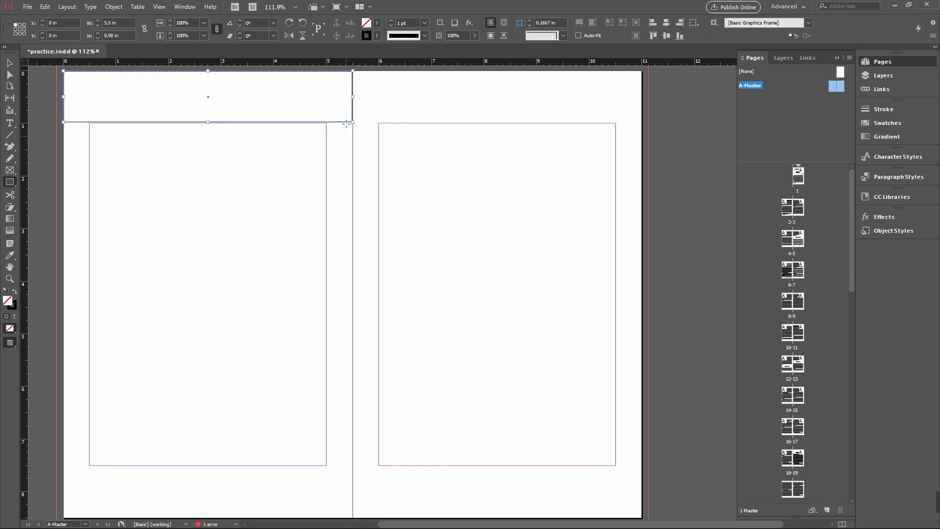
pyautogui.click(377, 35)
pyautogui.click(274, 65)
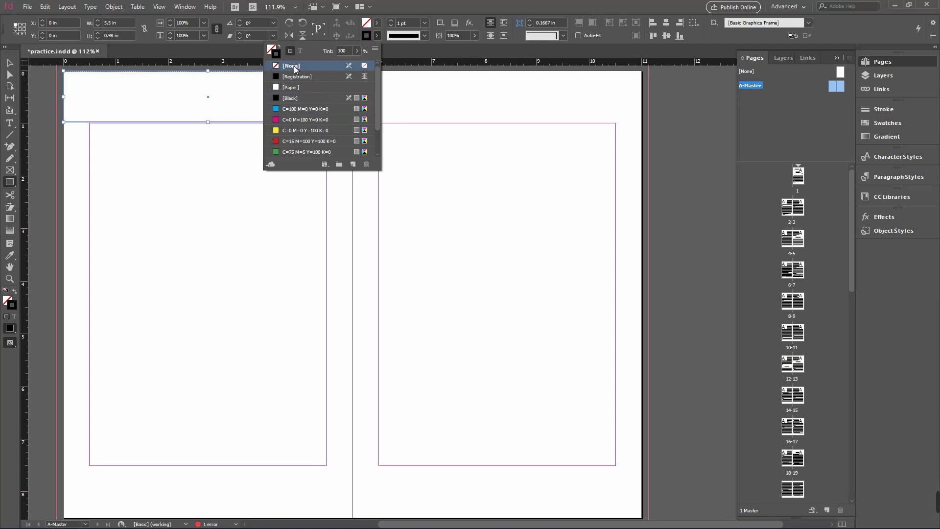
pyautogui.click(376, 23)
pyautogui.scroll(-3, 320, 128)
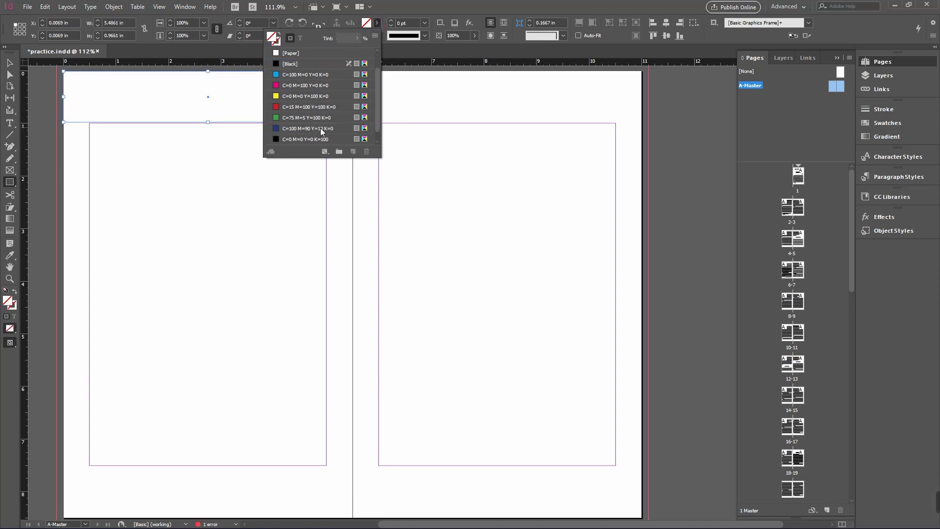
pyautogui.click(302, 139)
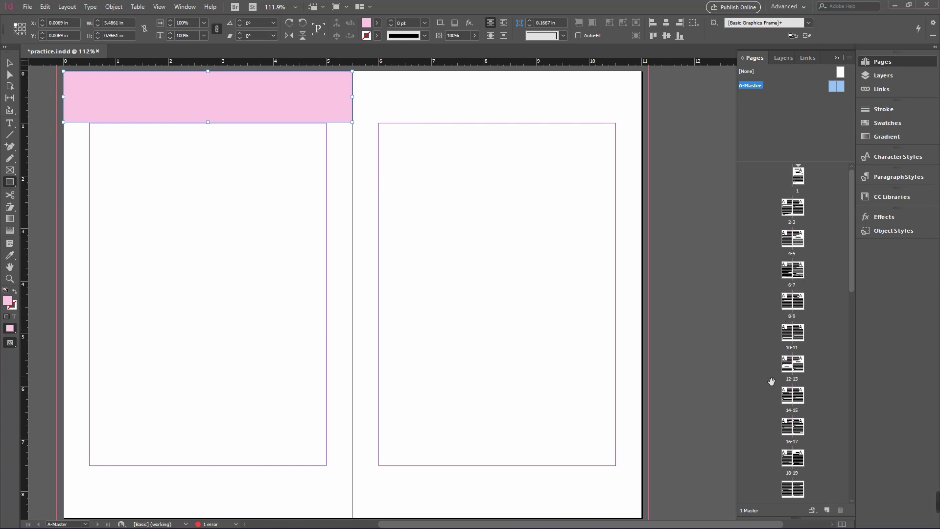
# - Check the header band on pages 6-7 and return to the A-Master spread
pyautogui.doubleClick(790, 270)
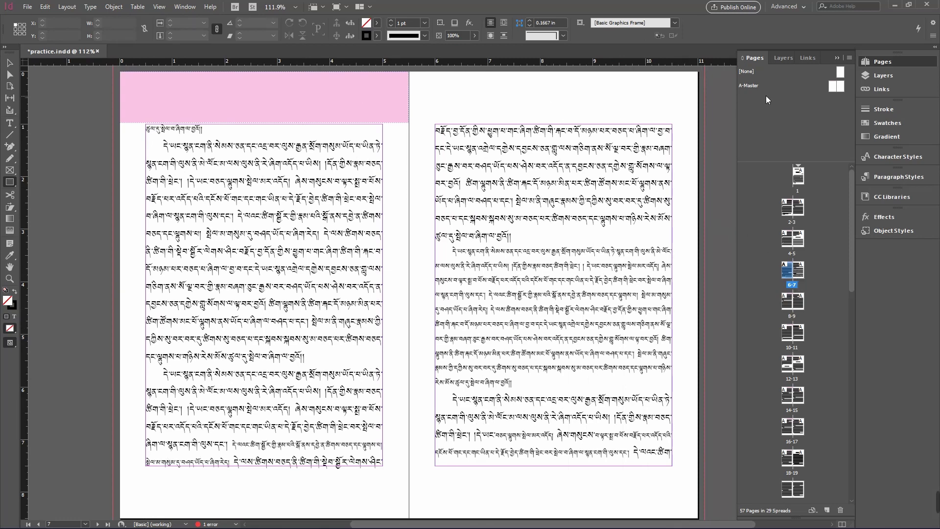
pyautogui.doubleClick(779, 87)
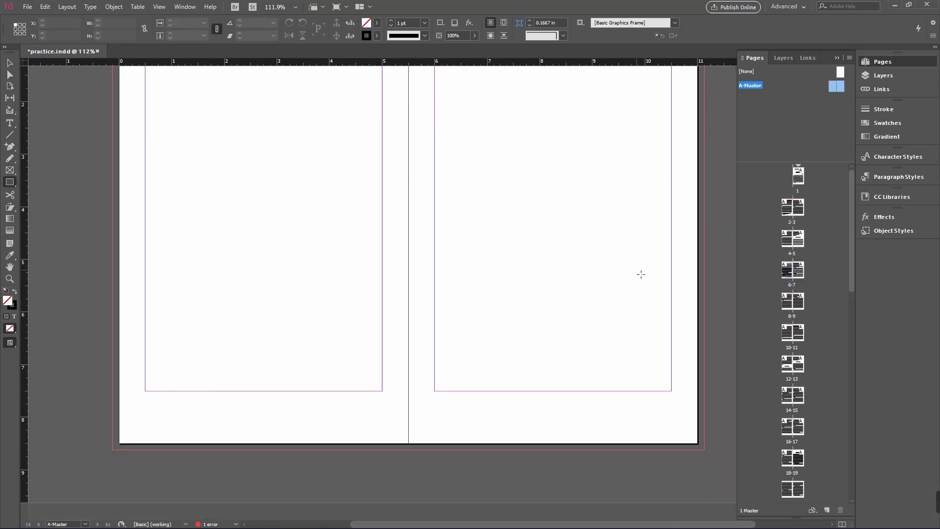
pyautogui.scroll(3, 641, 275)
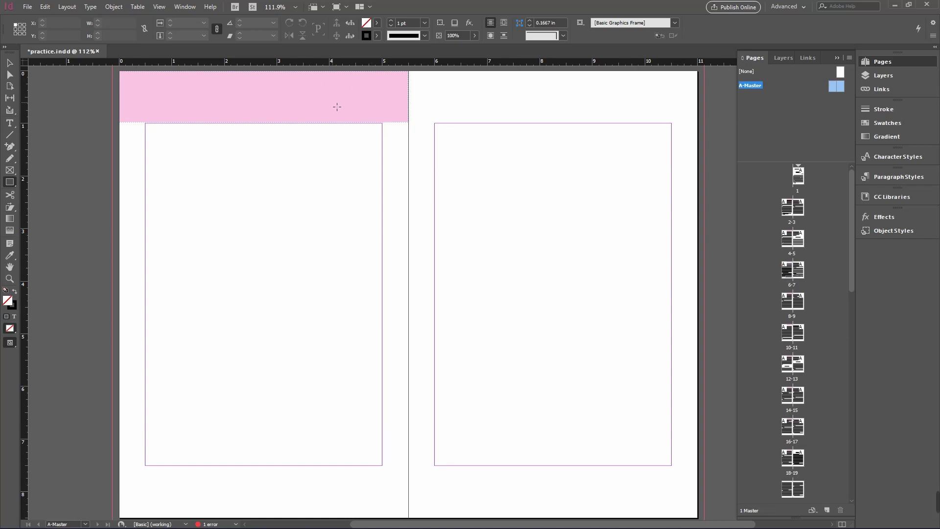
# - Duplicate the pink rectangle across the top margin of the right-hand master page
pyautogui.click(10, 63)
pyautogui.click(225, 97)
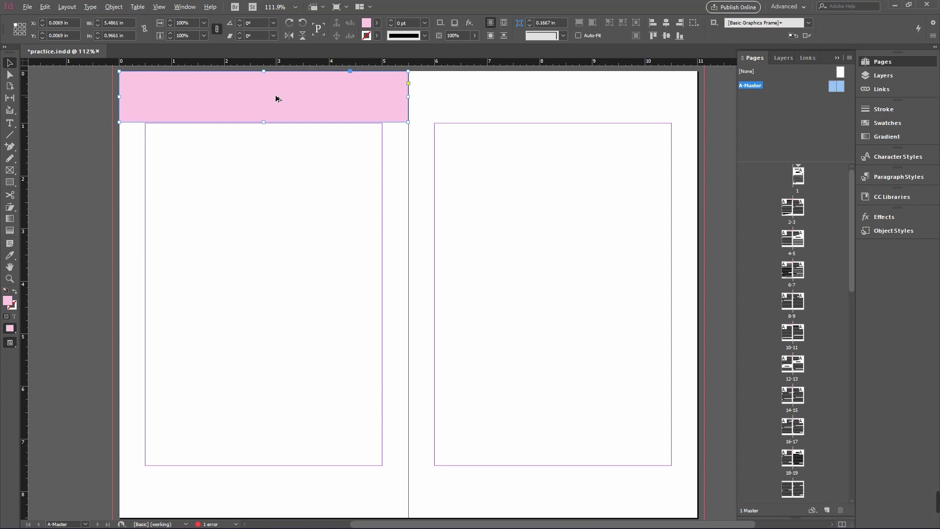
pyautogui.moveTo(277, 99); pyautogui.dragTo(563, 100)
pyautogui.click(433, 151)
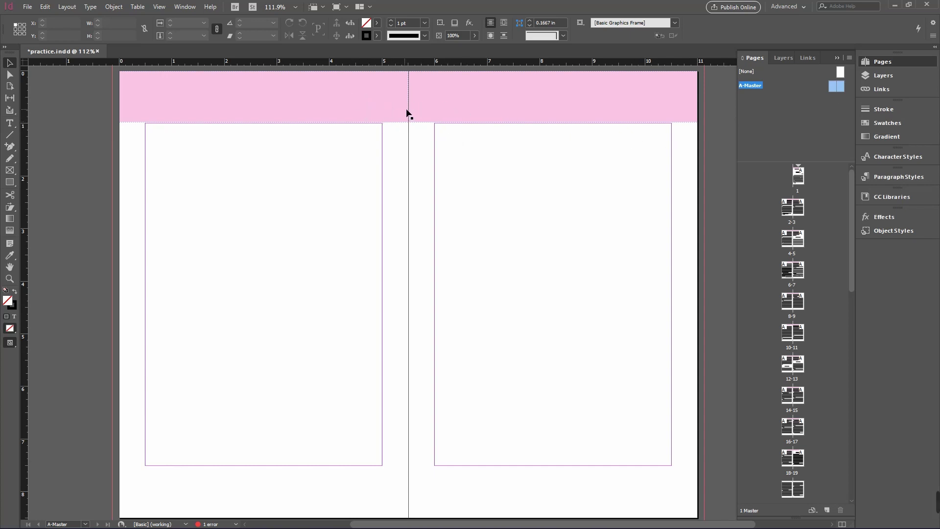
# - Check the pink header band on page 1 and on the 2-3 spread
pyautogui.doubleClick(798, 177)
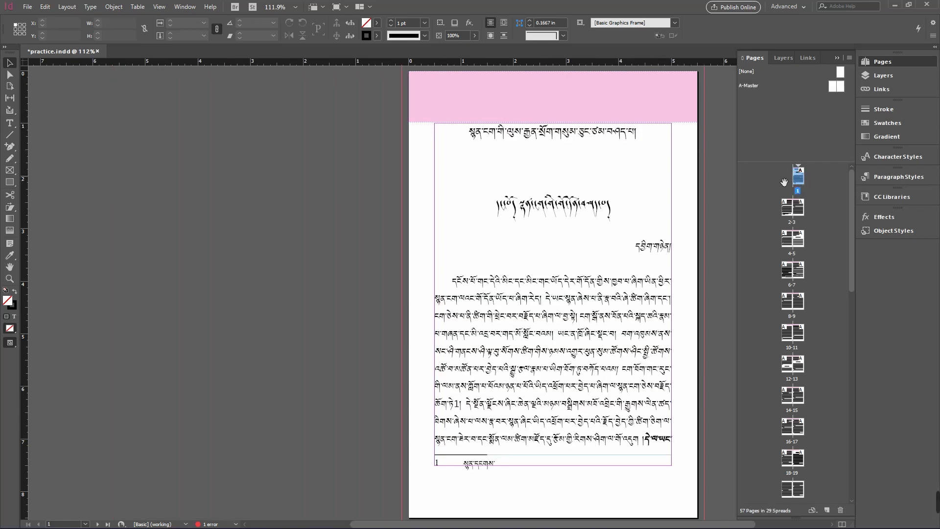
pyautogui.doubleClick(792, 214)
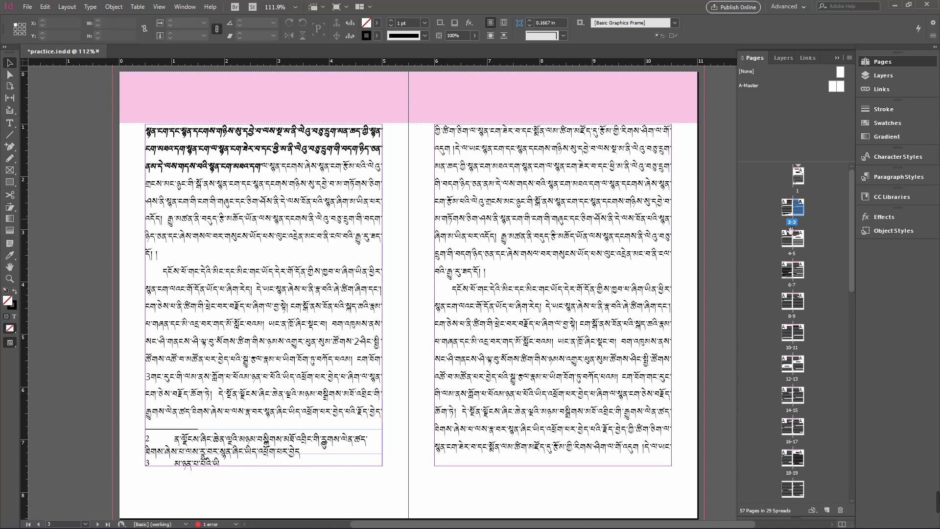
# - Try to assign the [None] master directly to page 55
pyautogui.moveTo(851, 227); pyautogui.dragTo(851, 441)
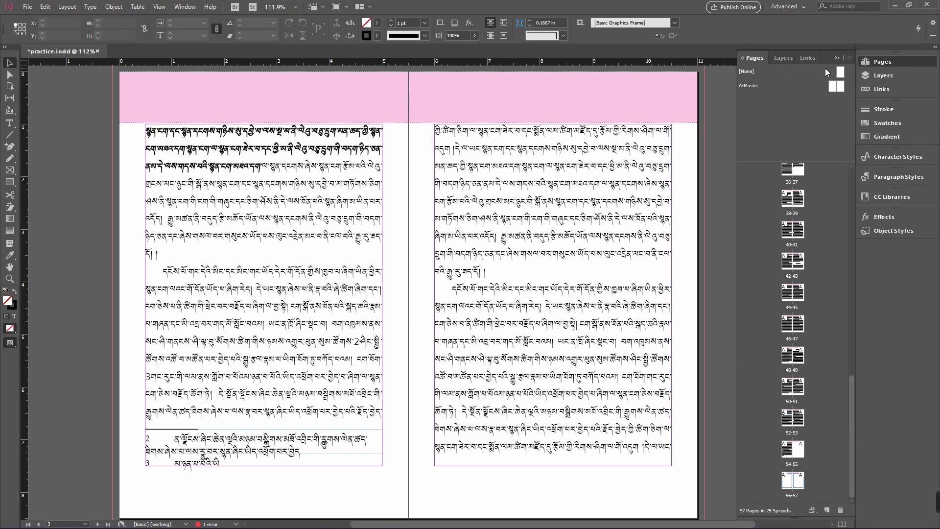
pyautogui.moveTo(838, 72); pyautogui.dragTo(804, 451)
# - Display page 55 and apply the [None] master to that page only
pyautogui.doubleClick(802, 450)
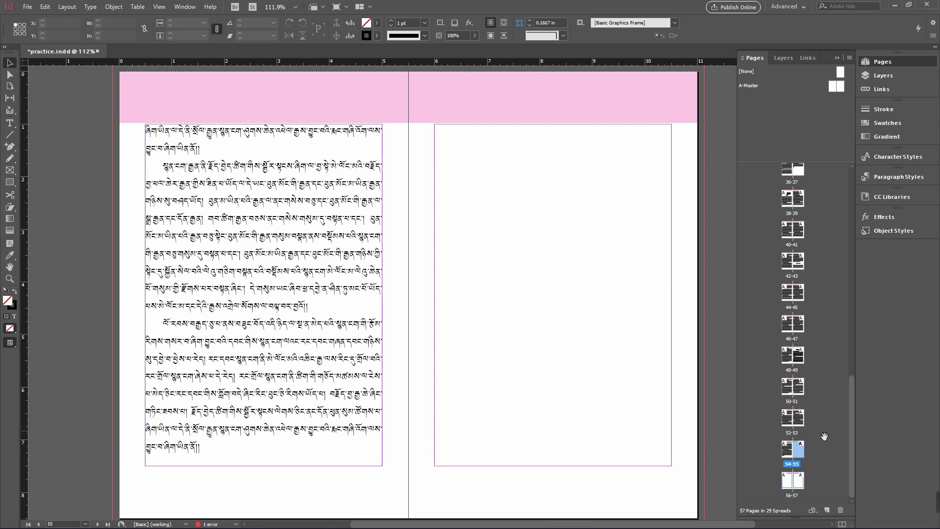
pyautogui.doubleClick(797, 449)
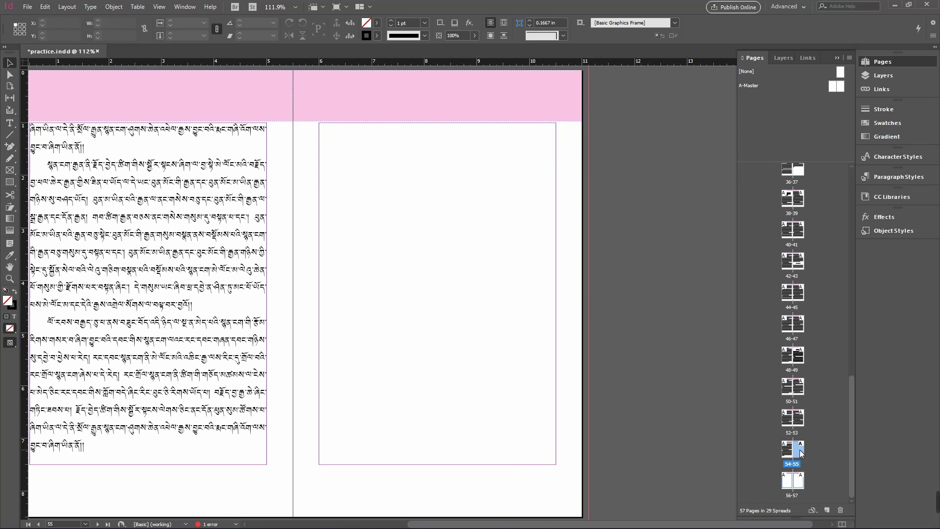
pyautogui.rightClick(800, 449)
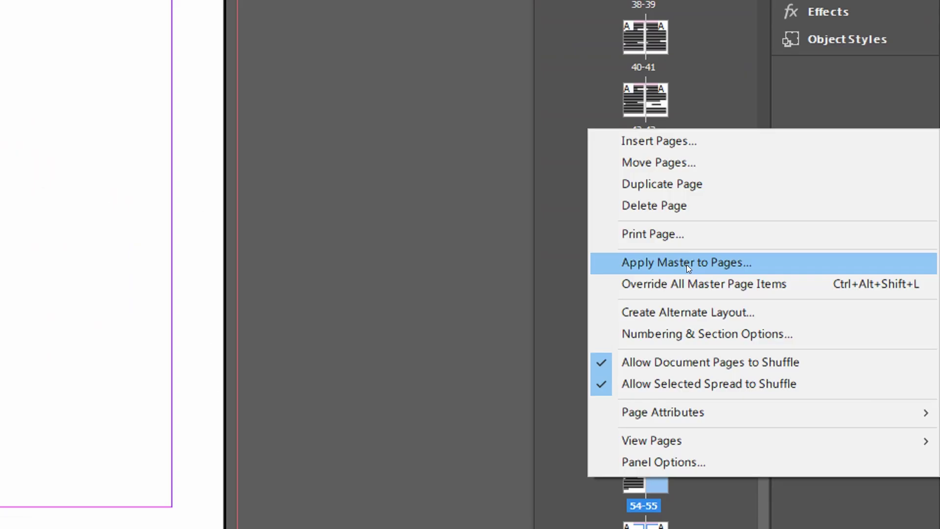
pyautogui.click(687, 263)
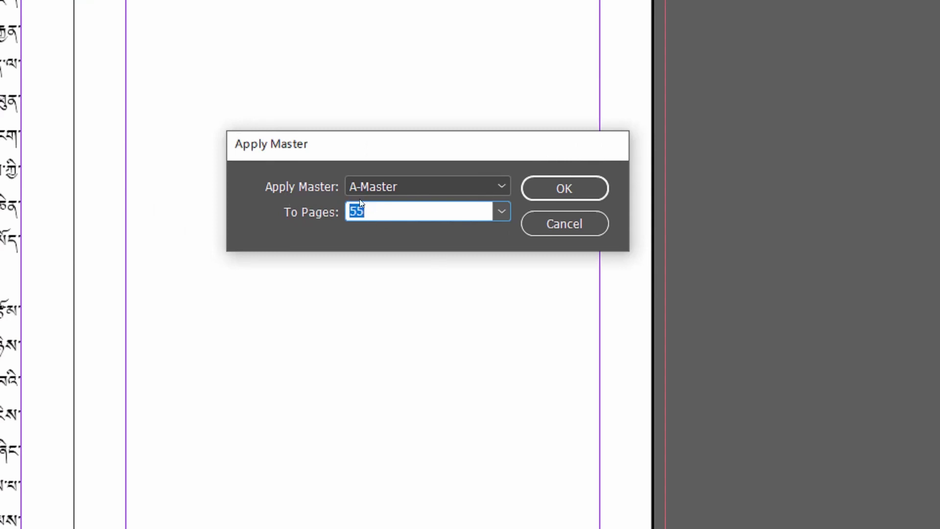
pyautogui.click(491, 186)
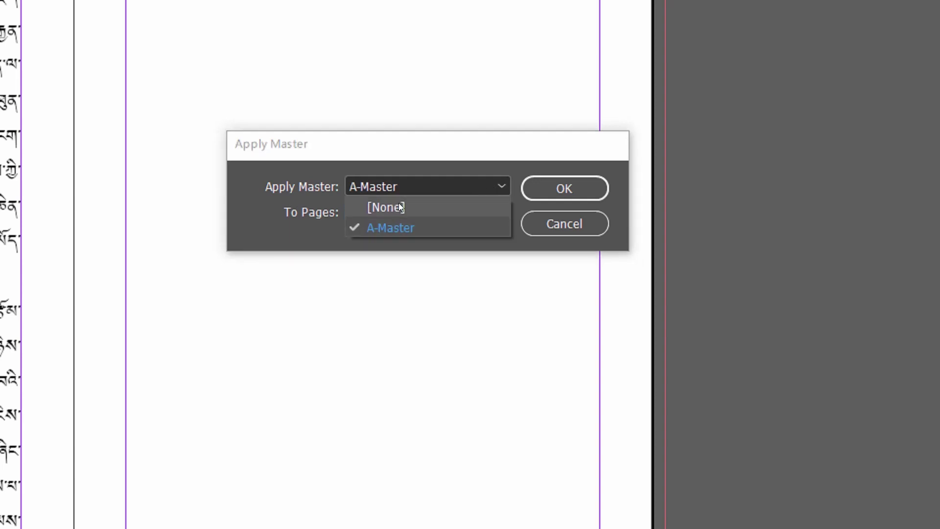
pyautogui.click(422, 207)
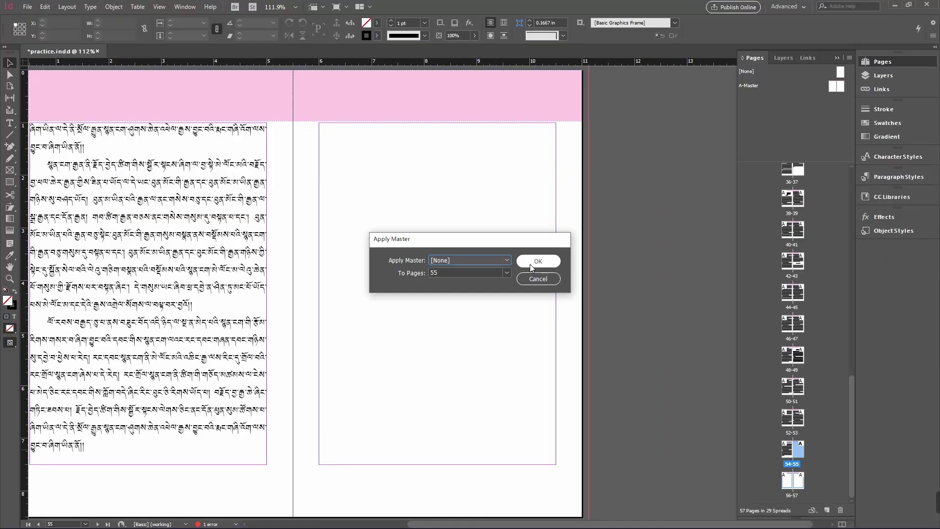
pyautogui.click(550, 196)
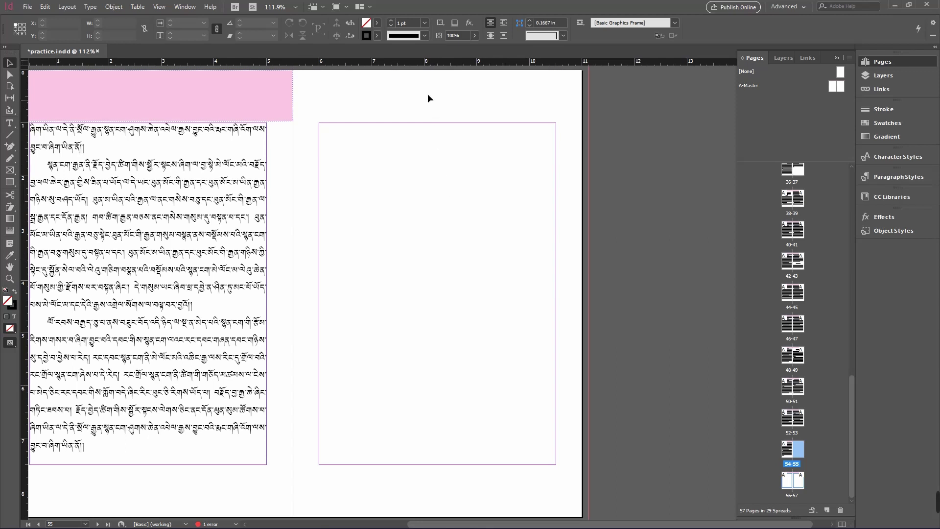
pyautogui.click(813, 72)
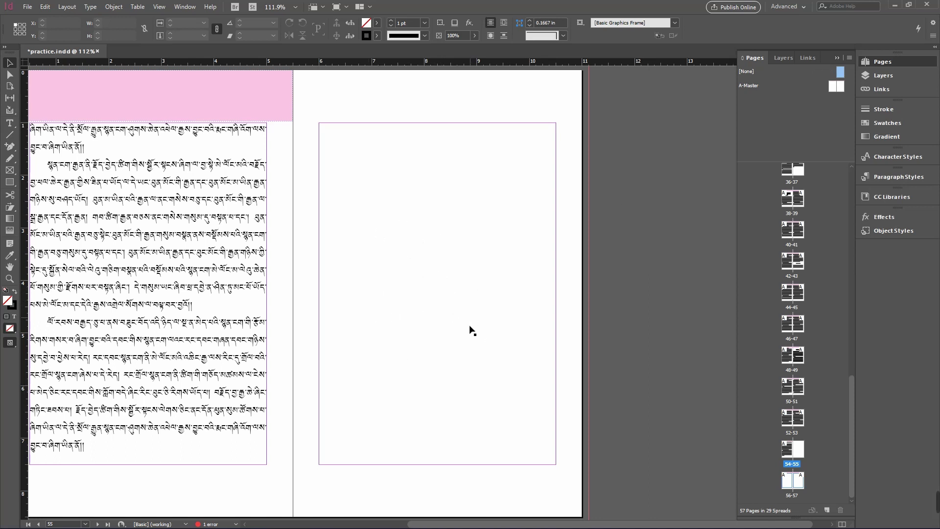
pyautogui.click(9, 183)
pyautogui.moveTo(397, 174); pyautogui.dragTo(564, 338)
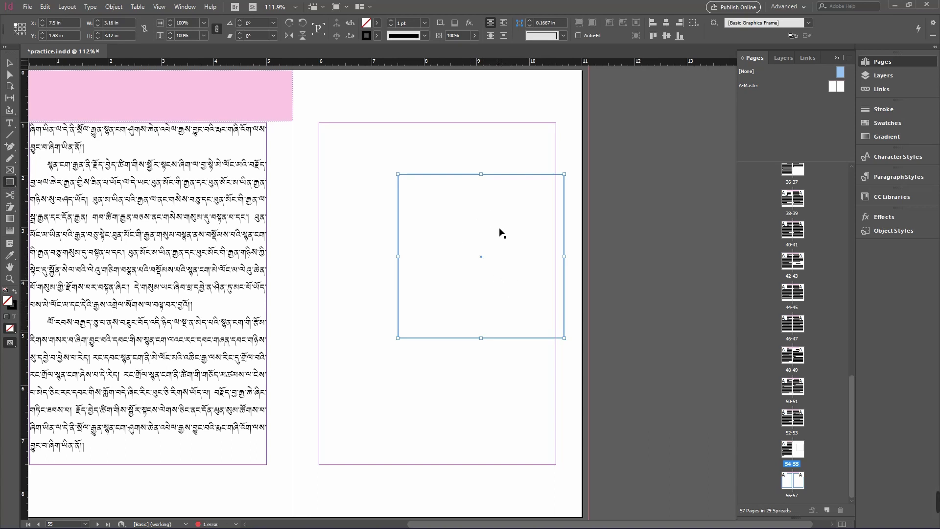
pyautogui.hotkey('ctrl', 'z')
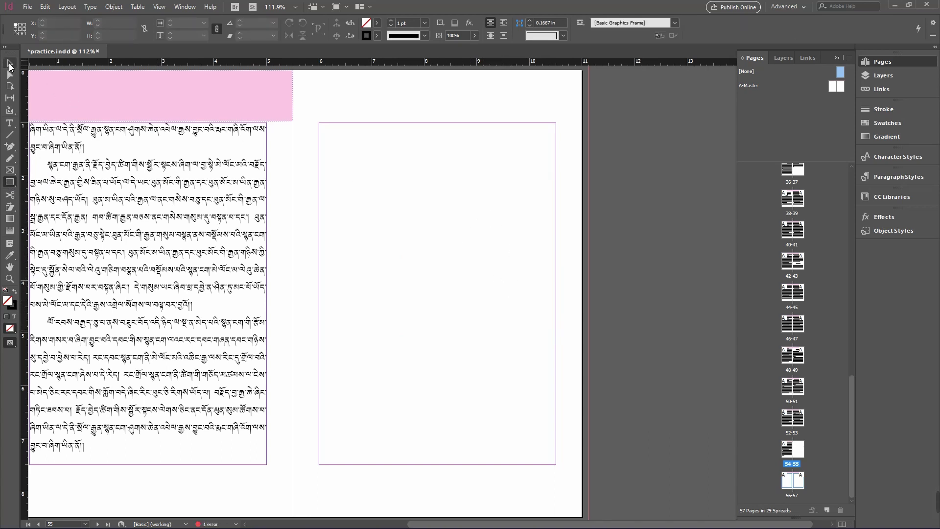
pyautogui.click(8, 64)
pyautogui.moveTo(797, 447); pyautogui.dragTo(800, 453)
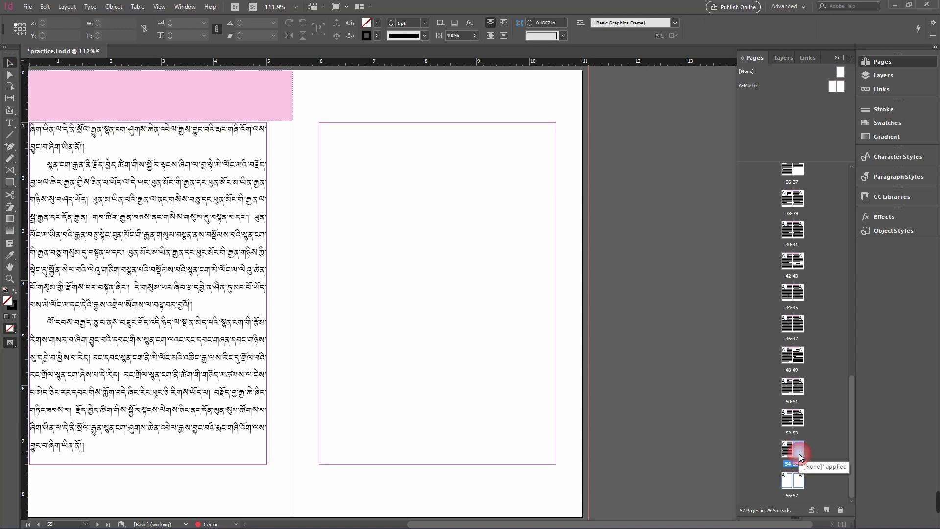
# - Display page 56 and apply the [None] master to it
pyautogui.doubleClick(787, 482)
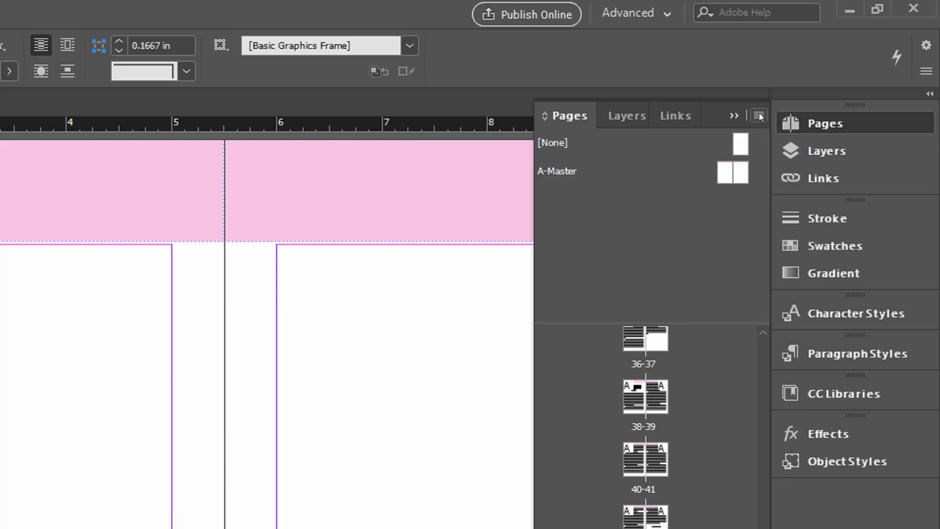
pyautogui.click(759, 116)
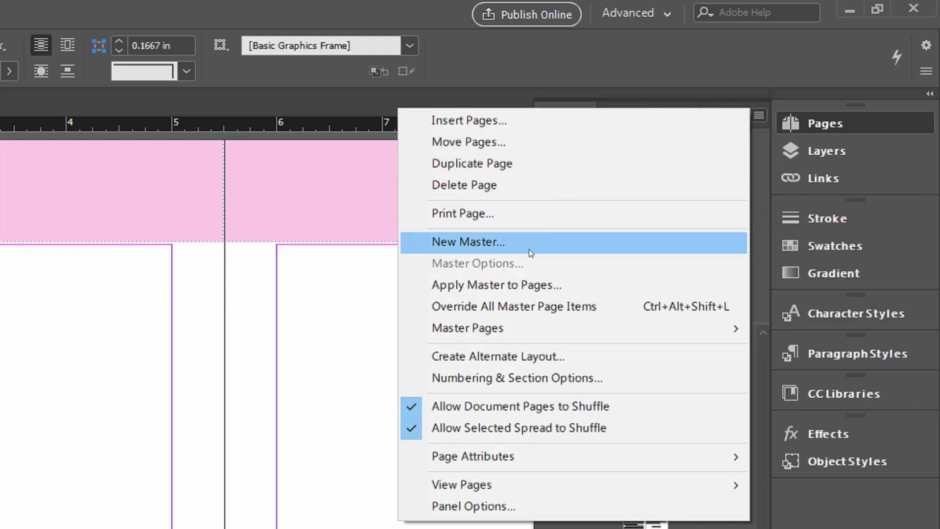
pyautogui.click(541, 284)
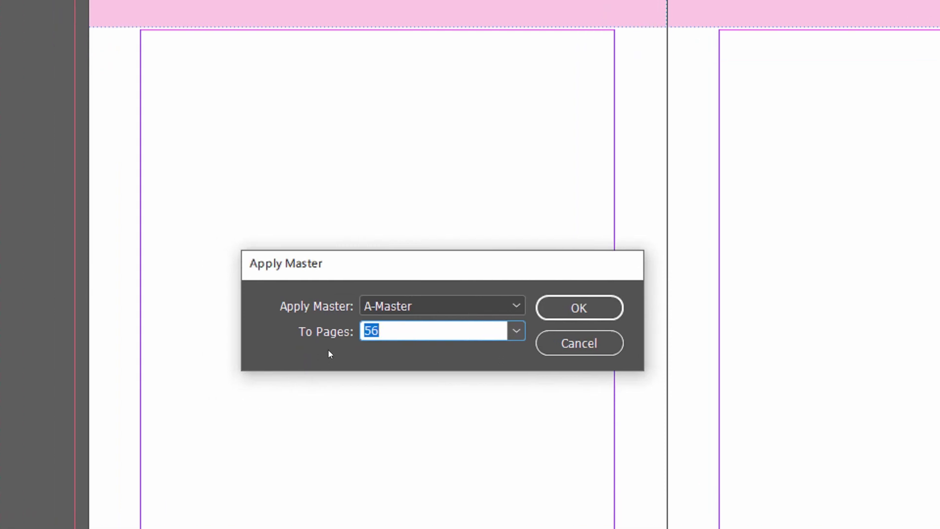
pyautogui.click(381, 331)
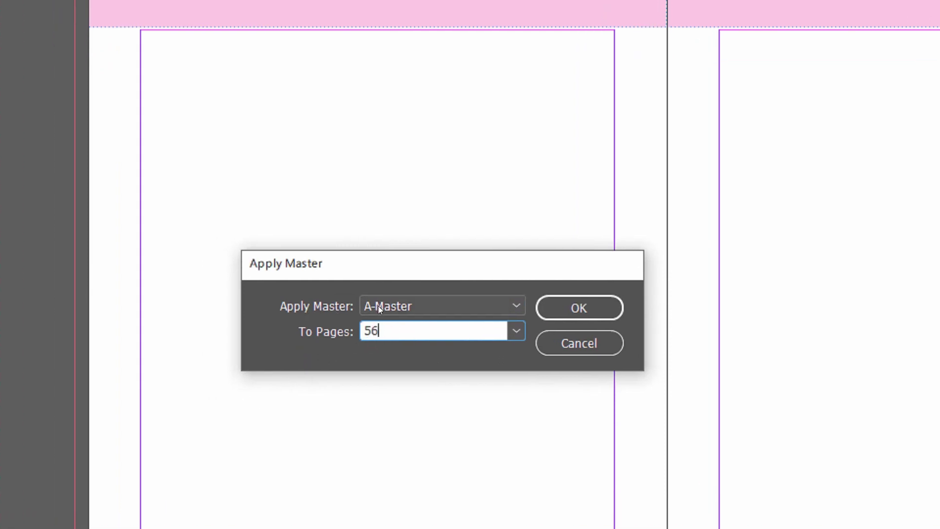
pyautogui.click(439, 306)
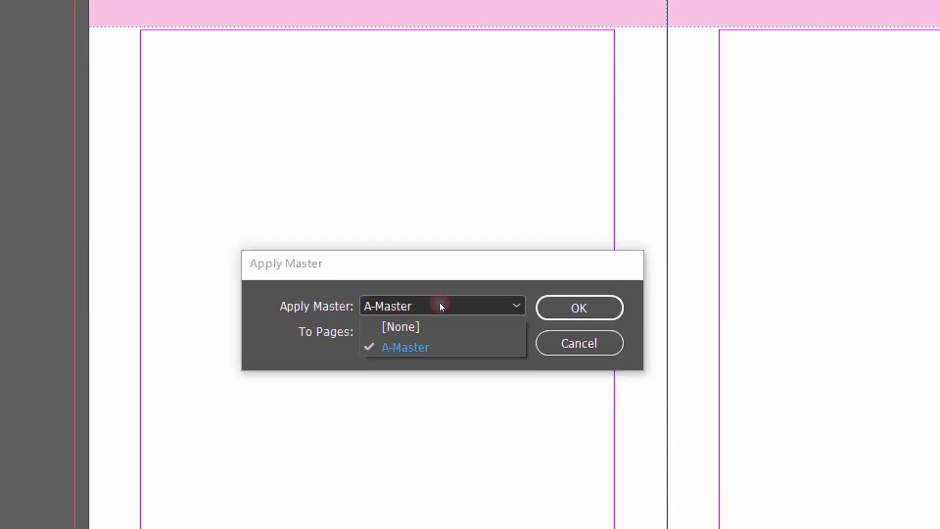
pyautogui.click(431, 328)
pyautogui.click(598, 311)
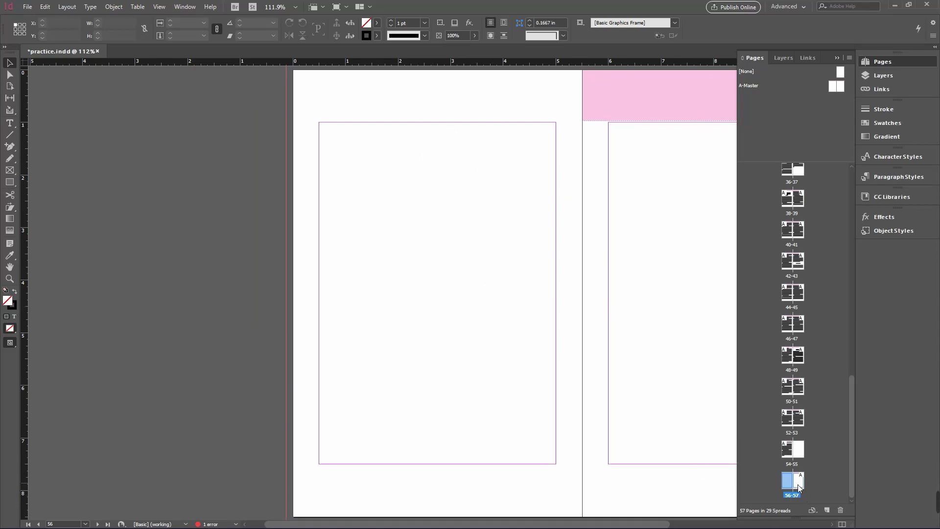
# - Display page 57 and apply the [None] master to it
pyautogui.moveTo(664, 526); pyautogui.dragTo(721, 526)
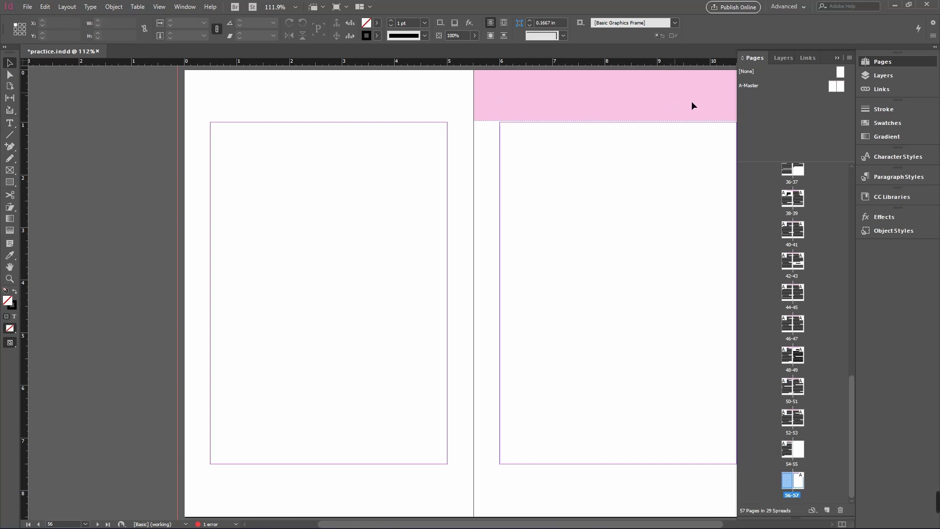
pyautogui.doubleClick(800, 483)
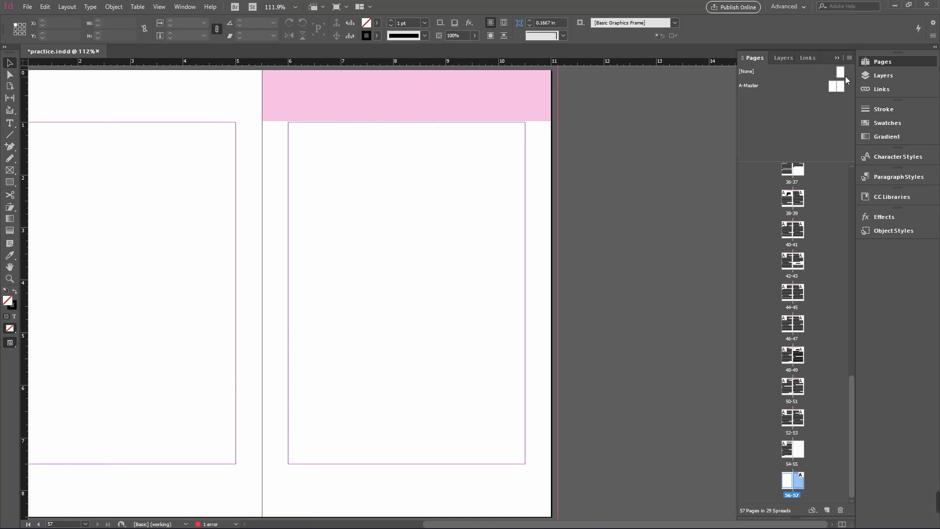
pyautogui.moveTo(842, 73)
pyautogui.mouseDown()
pyautogui.moveTo(810, 479)
pyautogui.moveTo(802, 484)
pyautogui.mouseUp()
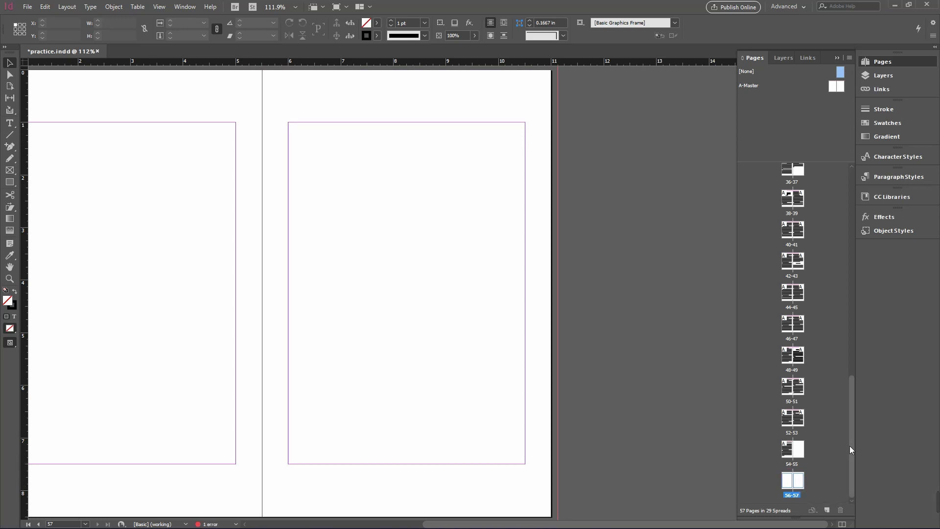
pyautogui.click(846, 460)
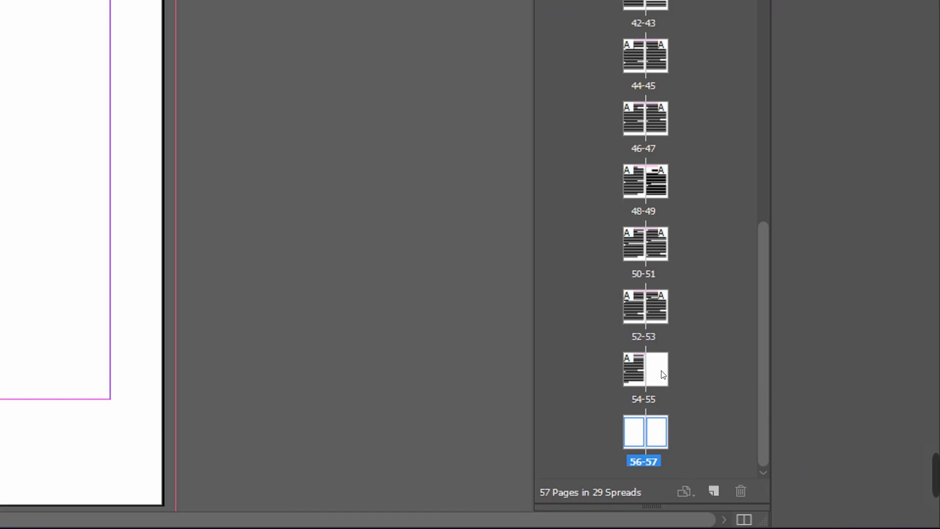
pyautogui.moveTo(636, 404); pyautogui.dragTo(633, 431)
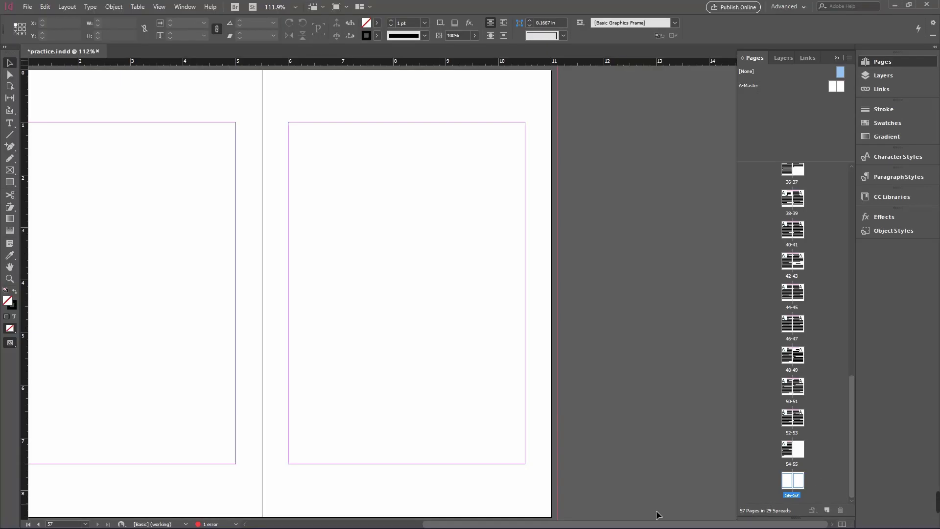
pyautogui.moveTo(653, 524); pyautogui.dragTo(574, 524)
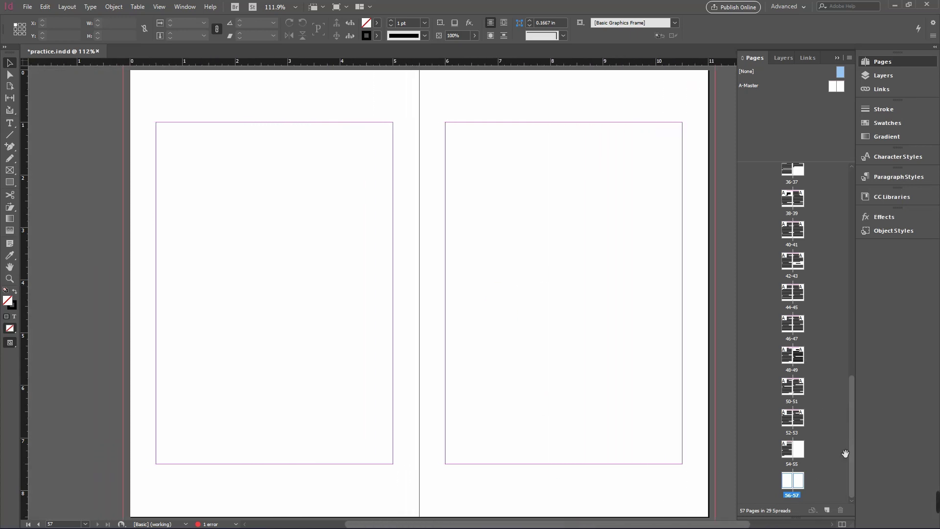
# - Open the A-Master spread and change the left page's header band fill to the cyan swatch C=100 M=0 Y=0 K=0
pyautogui.moveTo(852, 444); pyautogui.dragTo(852, 222)
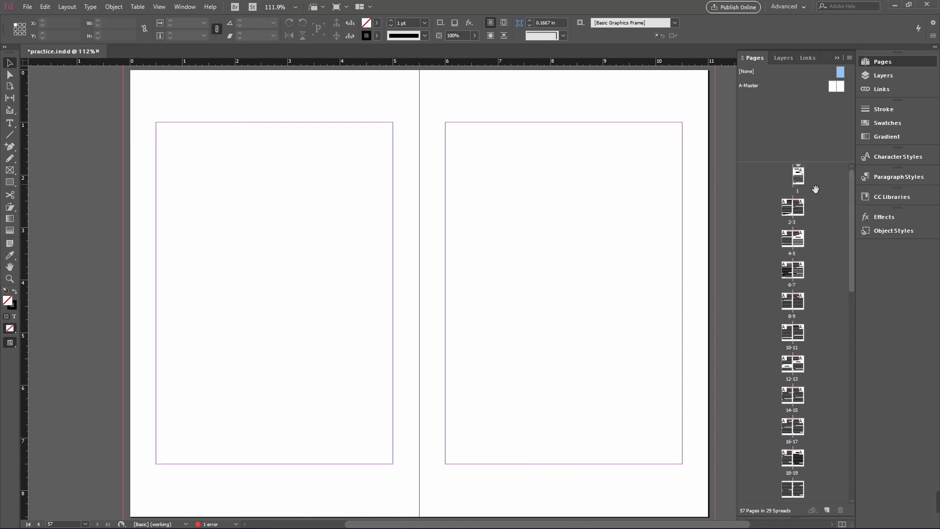
pyautogui.doubleClick(801, 86)
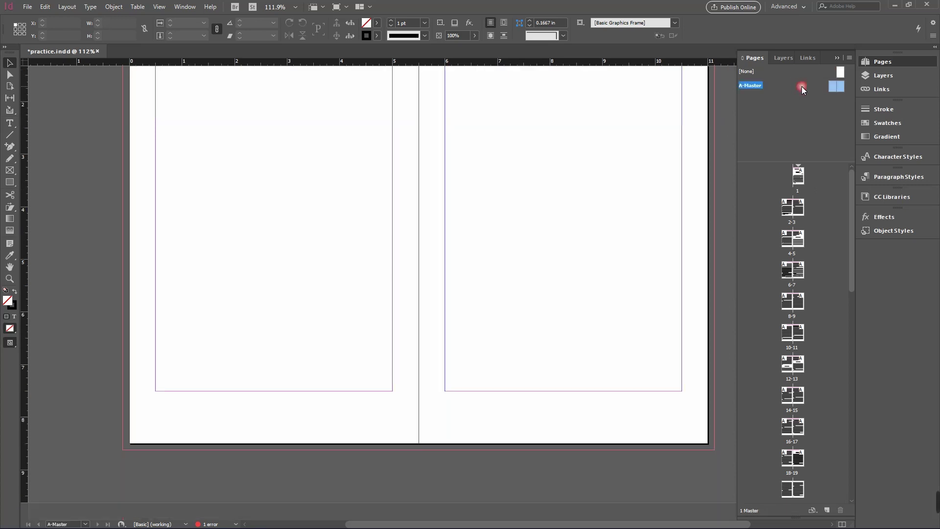
pyautogui.scroll(3, 672, 181)
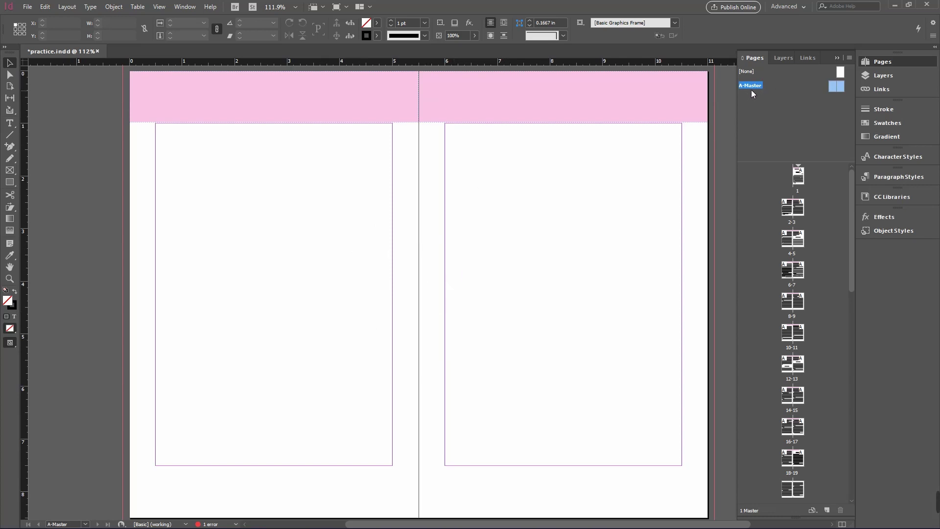
pyautogui.click(293, 108)
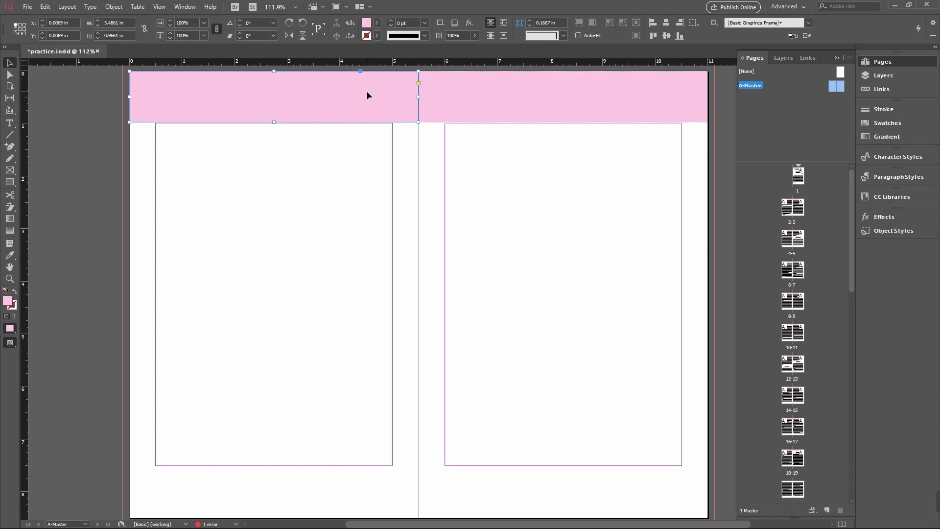
pyautogui.click(377, 23)
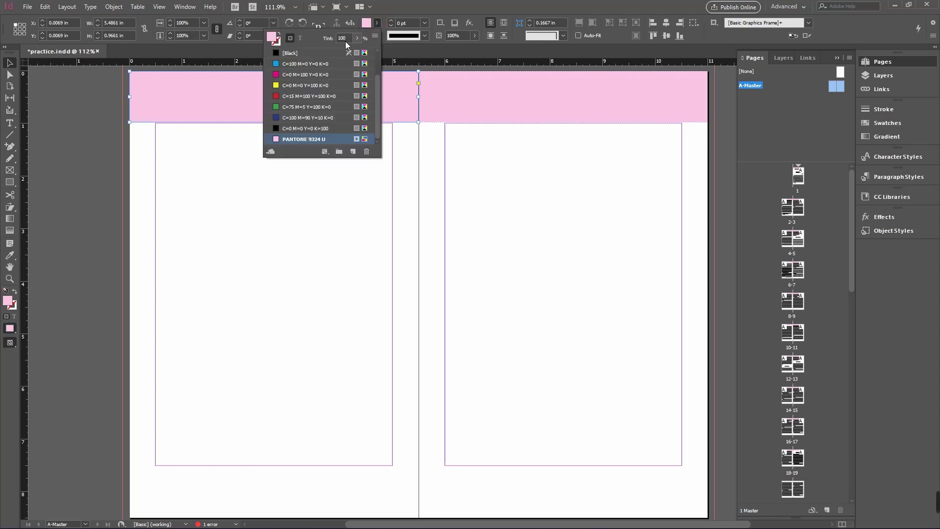
pyautogui.click(302, 64)
pyautogui.click(412, 174)
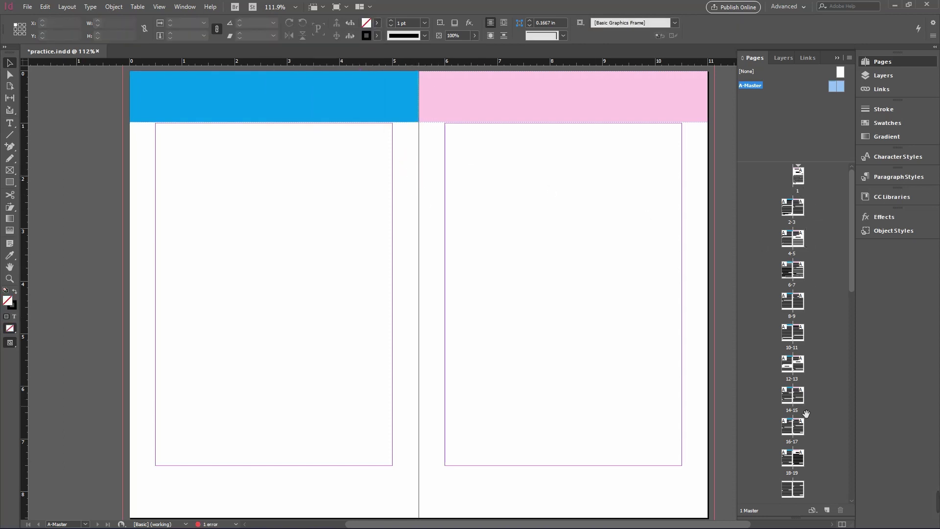
# - Display page 1 in presentation mode and page through the spreads up to 22-23 to check the header bands
pyautogui.scroll(2, 631, 304)
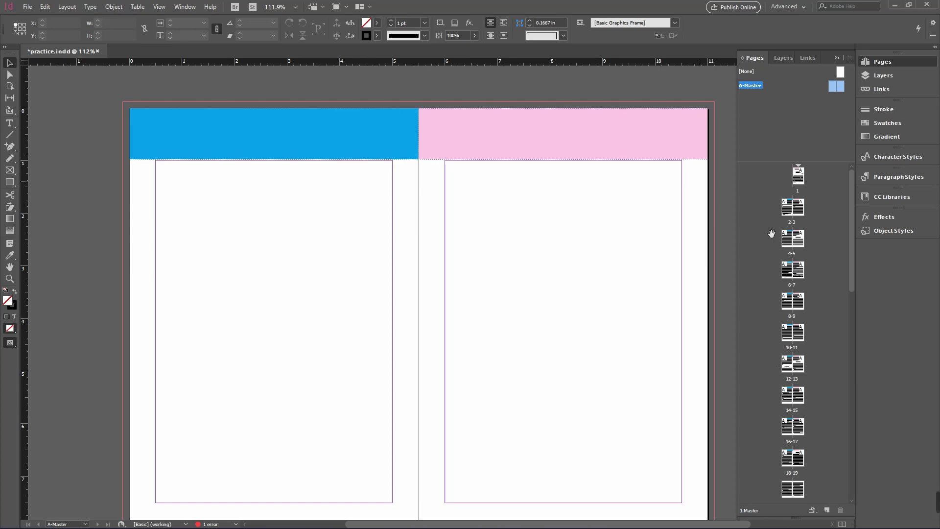
pyautogui.doubleClick(802, 184)
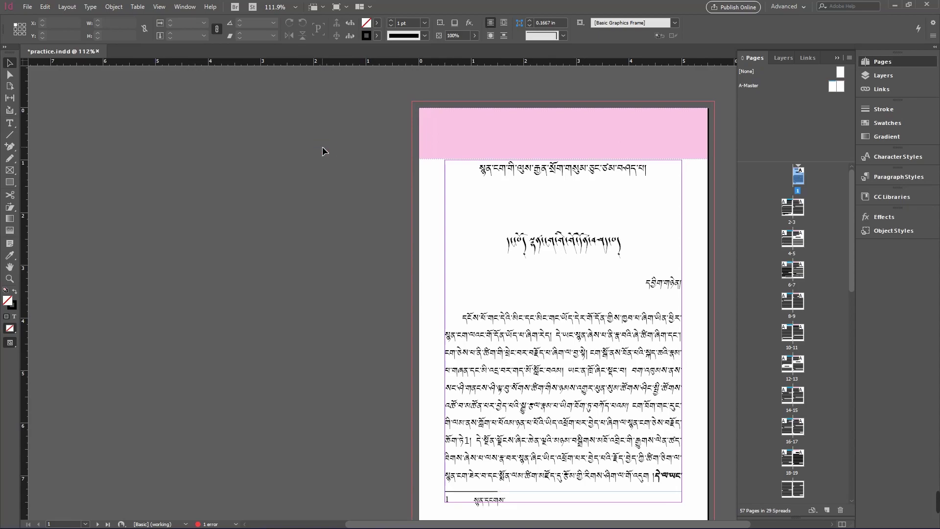
pyautogui.hotkey('shift', 'w')
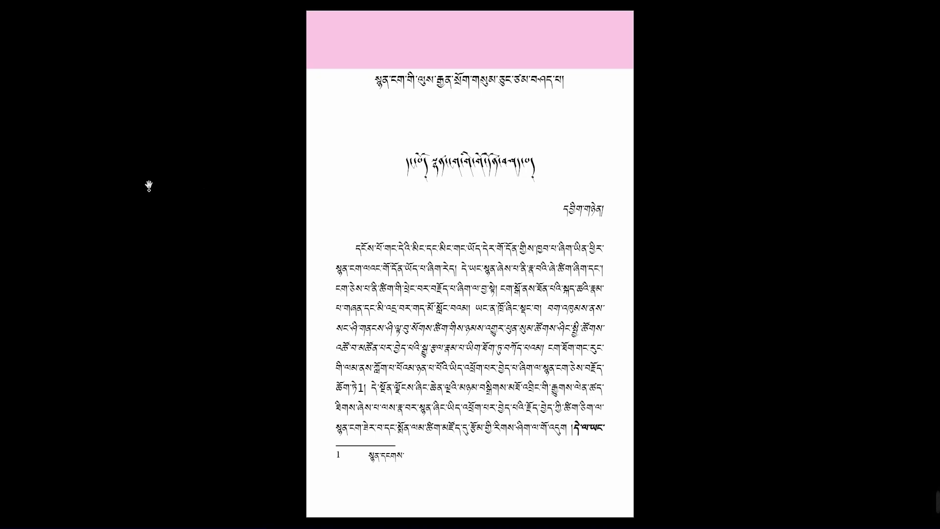
pyautogui.press('Right')
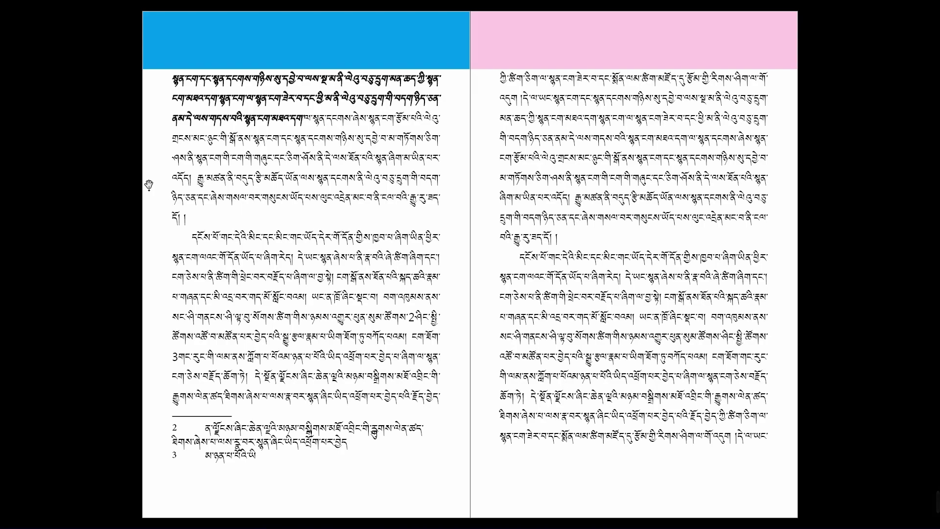
pyautogui.press('Right')
pyautogui.press('Right')
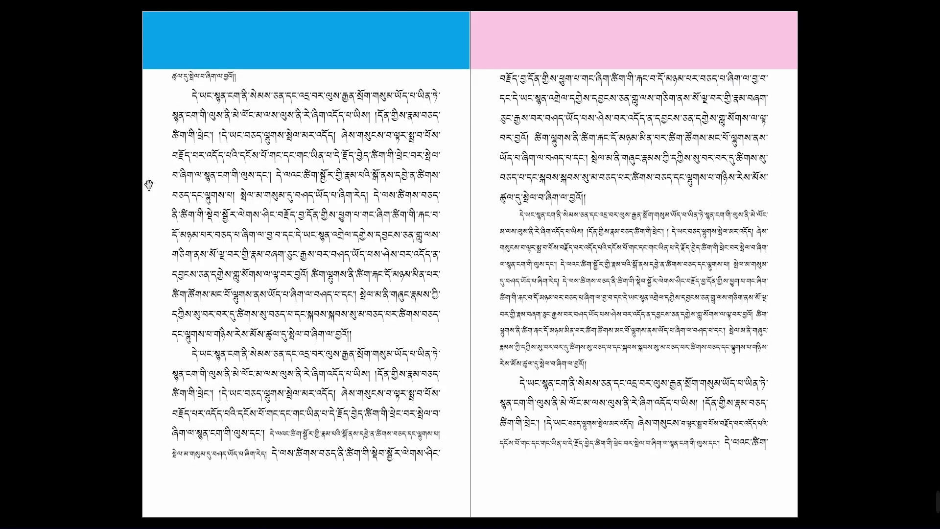
pyautogui.press('Right')
pyautogui.press('Right')
pyautogui.press('Right')
pyautogui.press('Right')
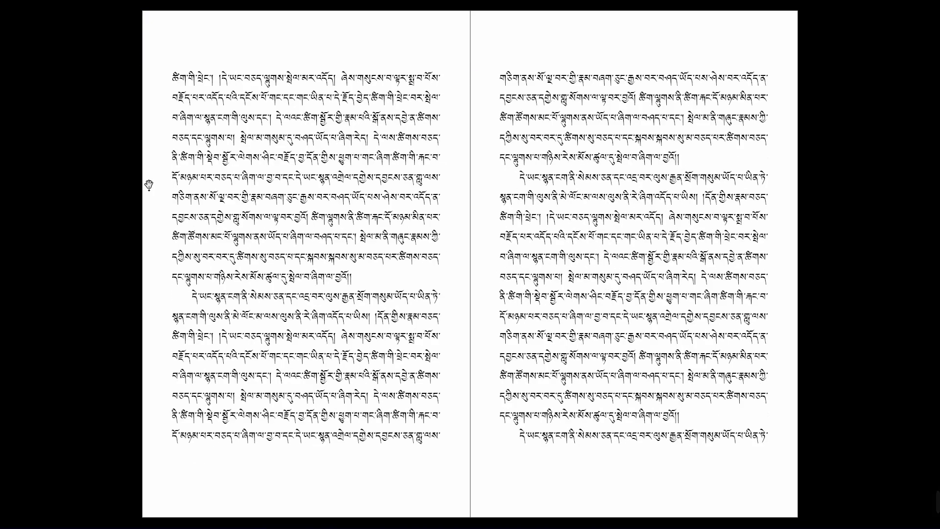
pyautogui.press('Left')
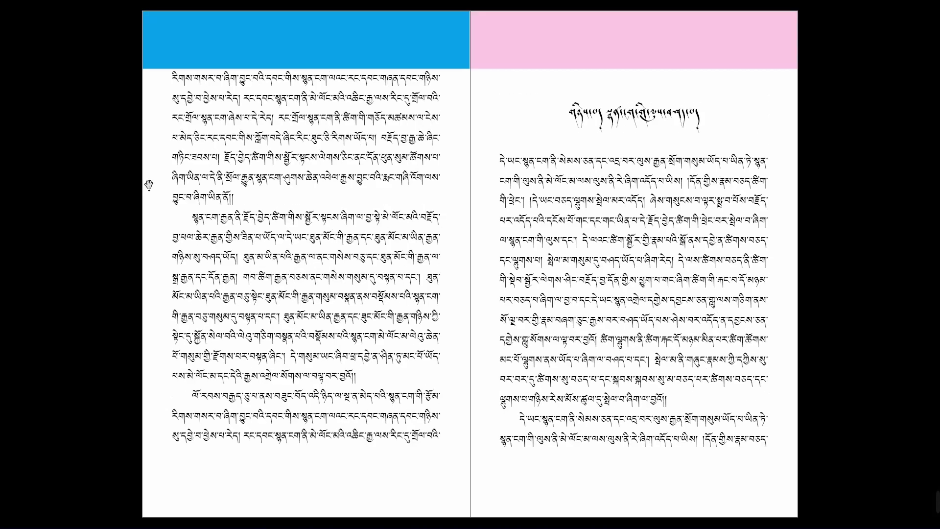
pyautogui.press('Right')
pyautogui.press('Right')
pyautogui.press('Right')
pyautogui.press('Right')
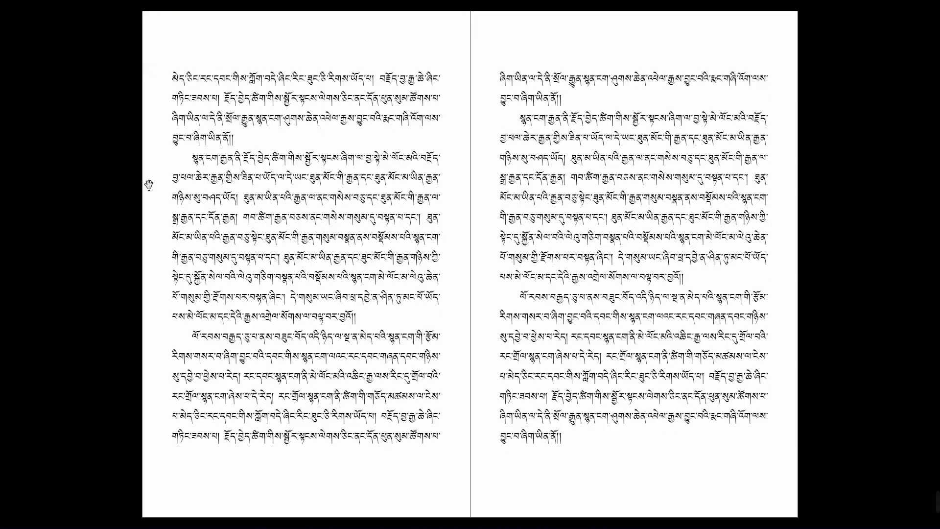
pyautogui.press('Right')
pyautogui.press('Right')
pyautogui.press('Right')
pyautogui.press('Right')
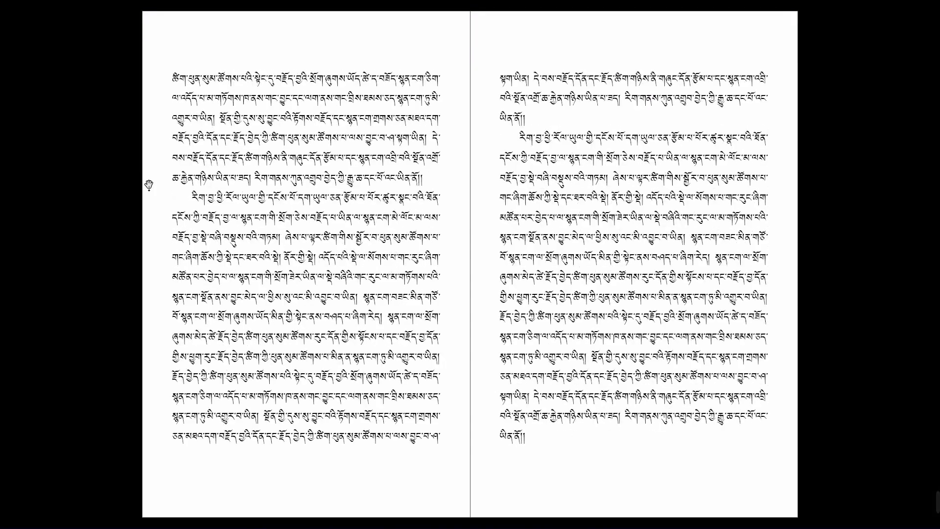
pyautogui.press('Right')
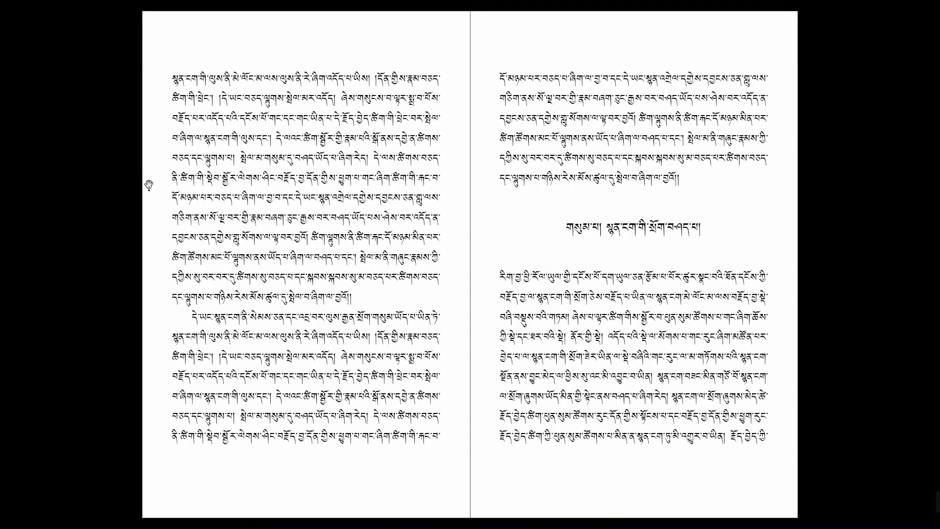
pyautogui.press('Escape')
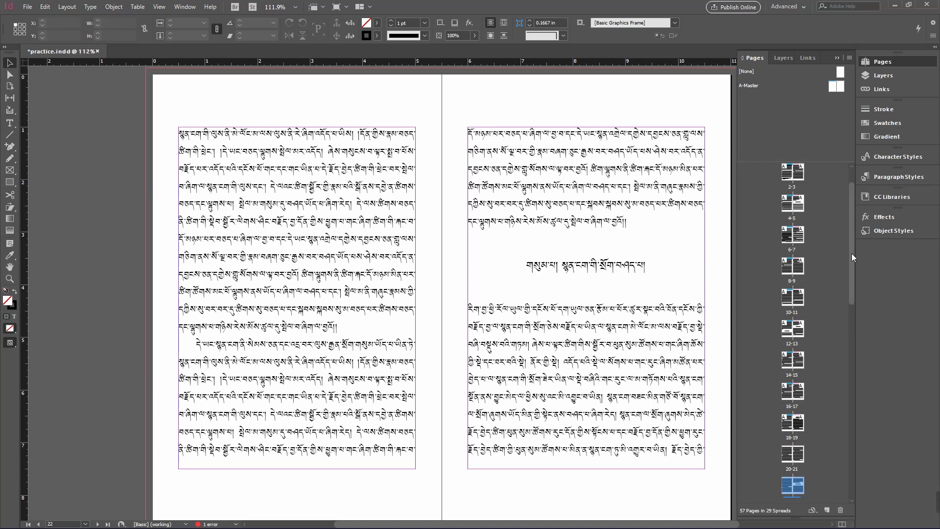
# - Select pages 20 to 30 and apply the A-Master to them
pyautogui.moveTo(852, 257); pyautogui.dragTo(852, 321)
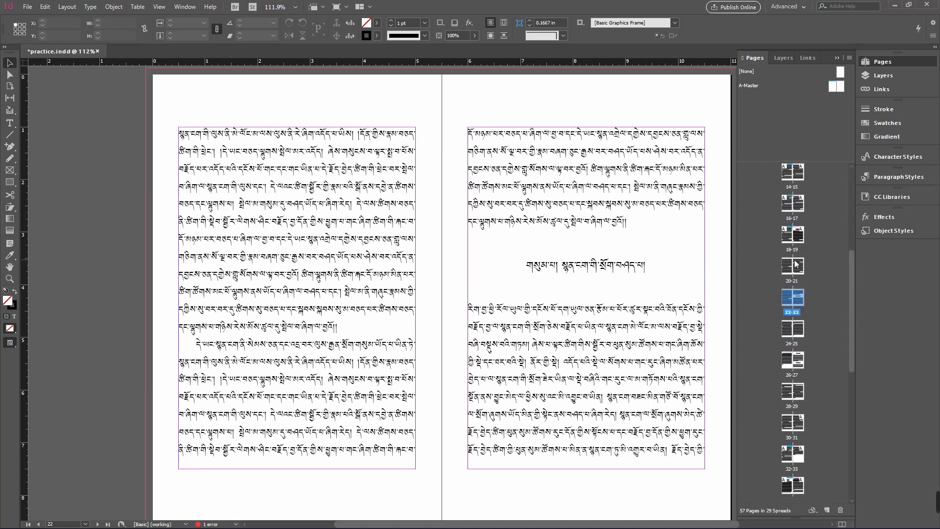
pyautogui.click(789, 297)
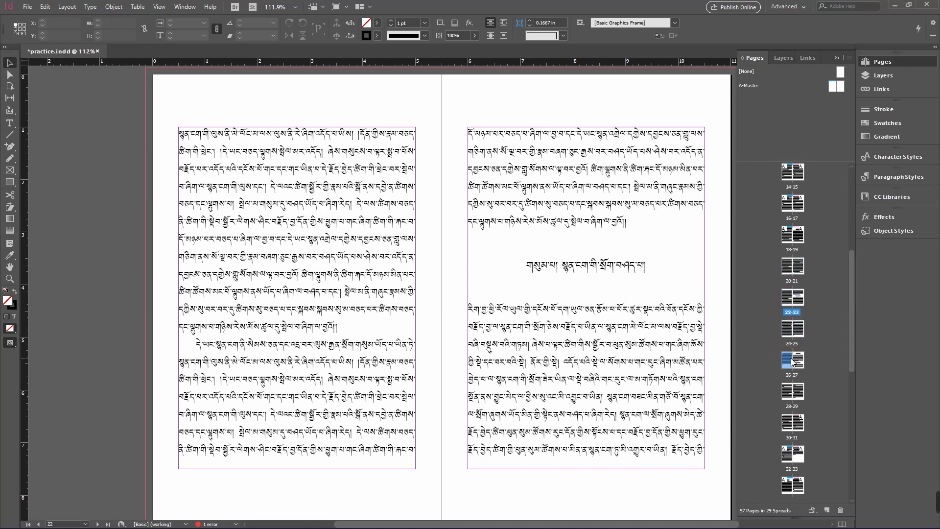
pyautogui.click(798, 391)
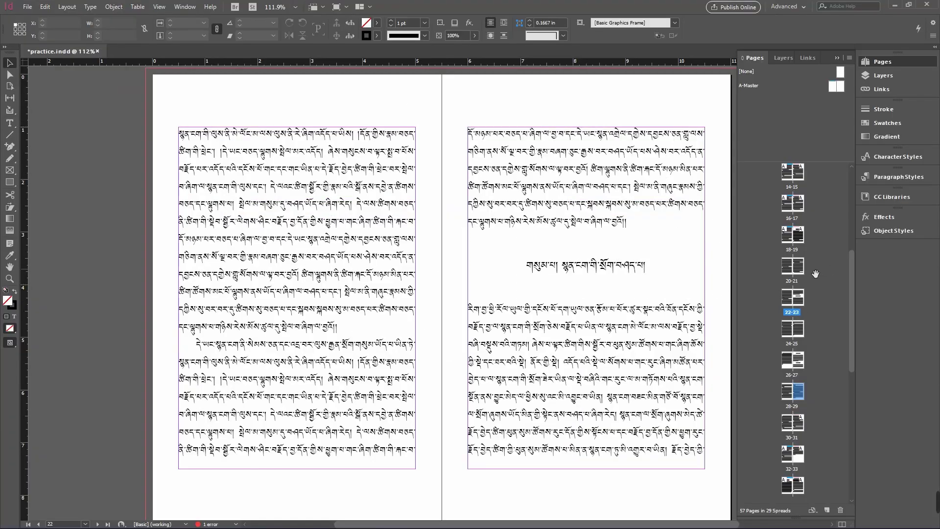
pyautogui.moveTo(788, 265); pyautogui.dragTo(789, 264)
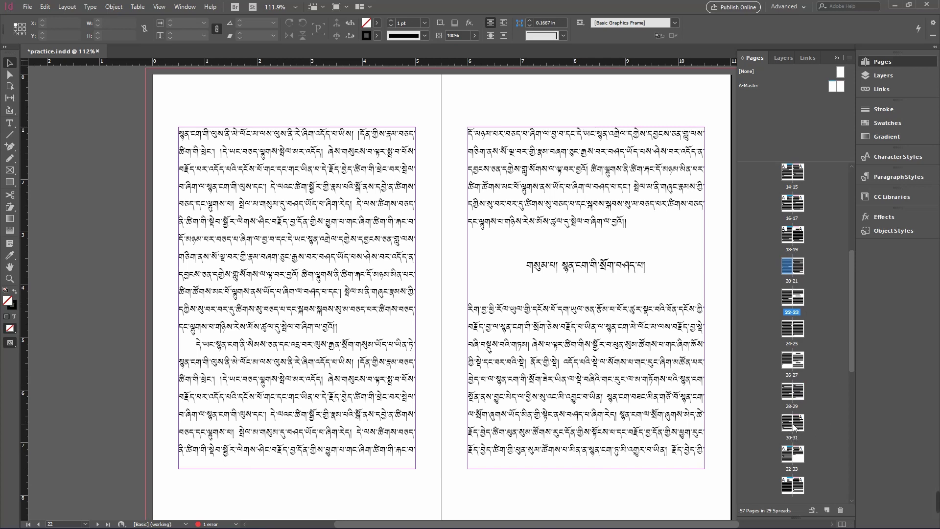
pyautogui.moveTo(801, 422); pyautogui.dragTo(793, 424)
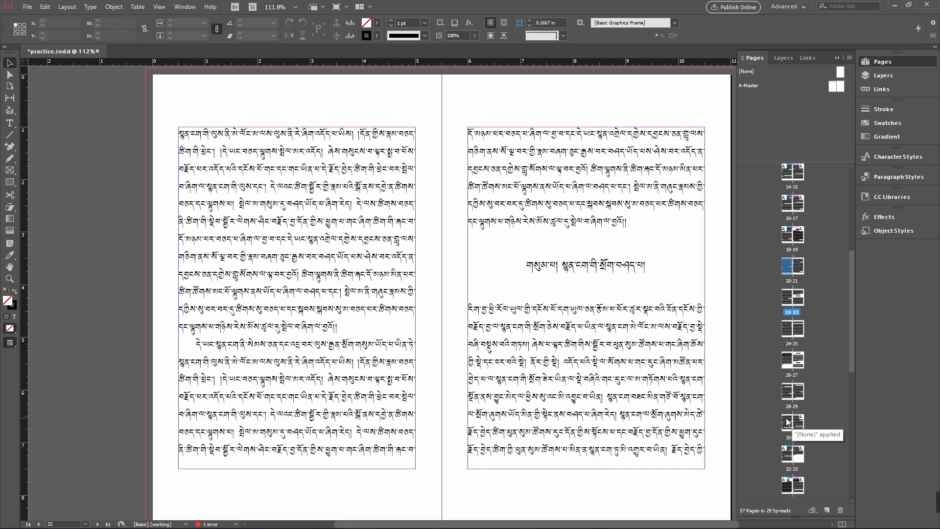
pyautogui.keyDown('shift'); pyautogui.click(787, 425); pyautogui.keyUp('shift')
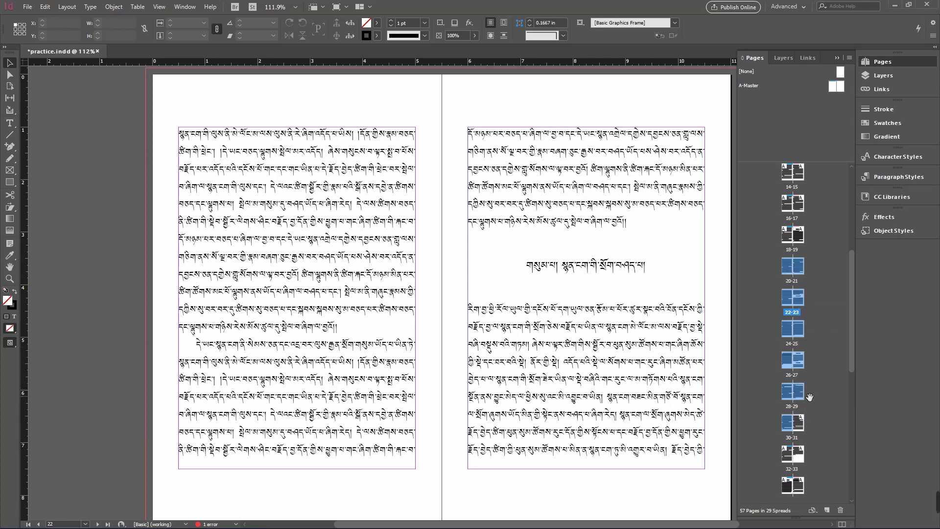
pyautogui.rightClick(790, 330)
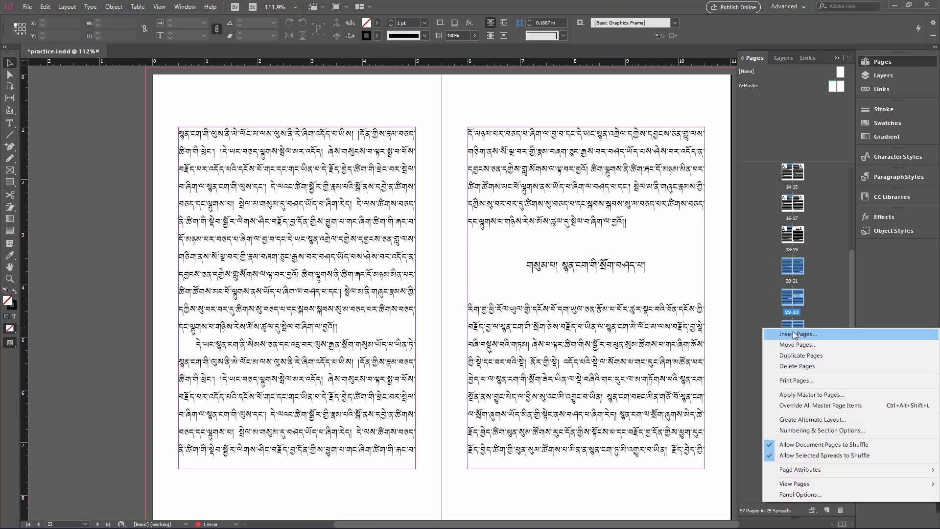
pyautogui.click(808, 394)
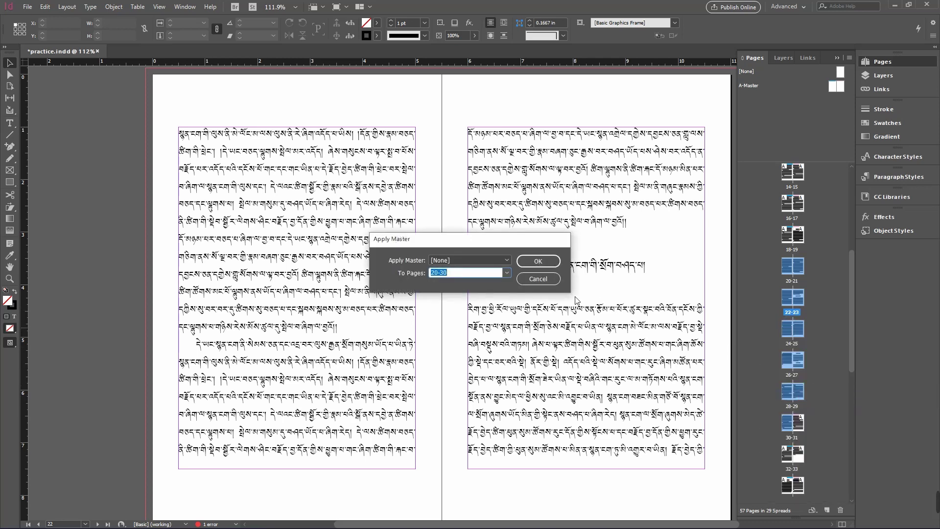
pyautogui.click(506, 261)
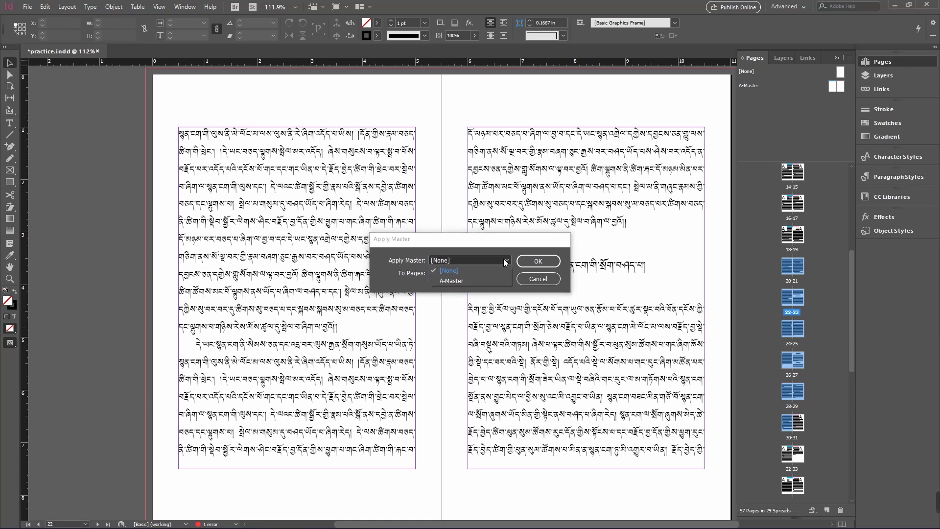
pyautogui.click(473, 282)
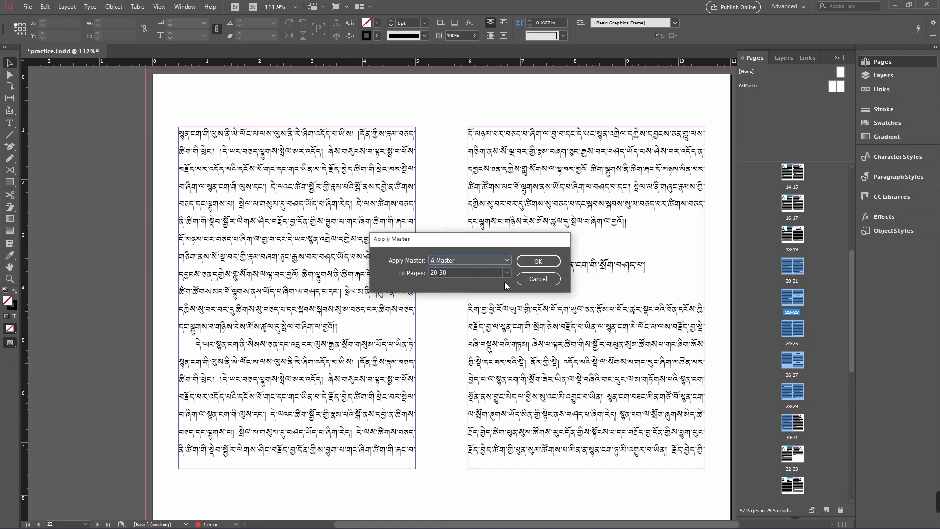
pyautogui.click(544, 263)
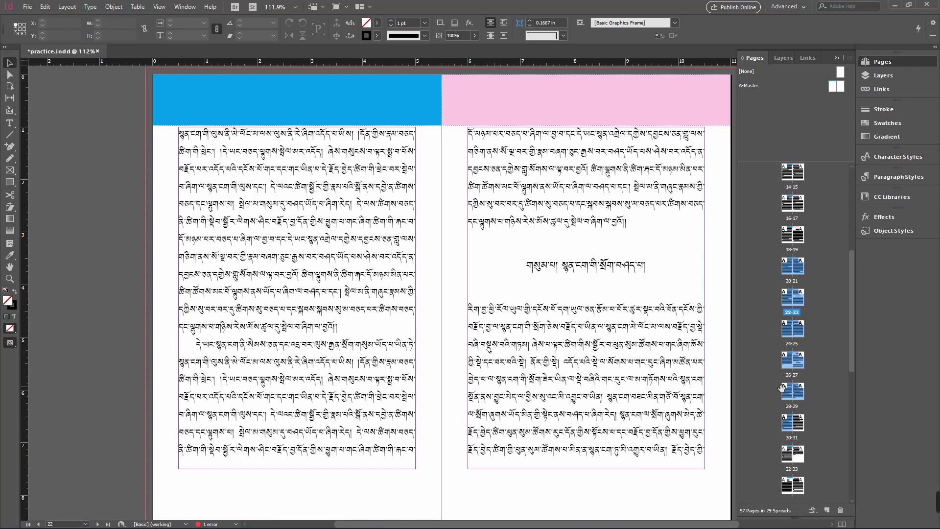
pyautogui.moveTo(853, 351); pyautogui.dragTo(832, 268)
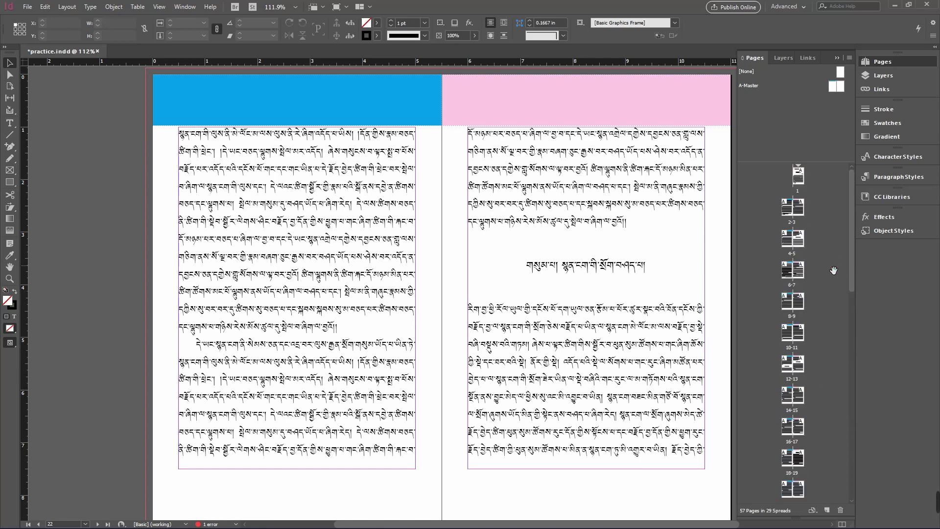
# - Open the A-Master spread and examine its header bands and margins from top to bottom
pyautogui.doubleClick(788, 92)
pyautogui.scroll(3, 558, 433)
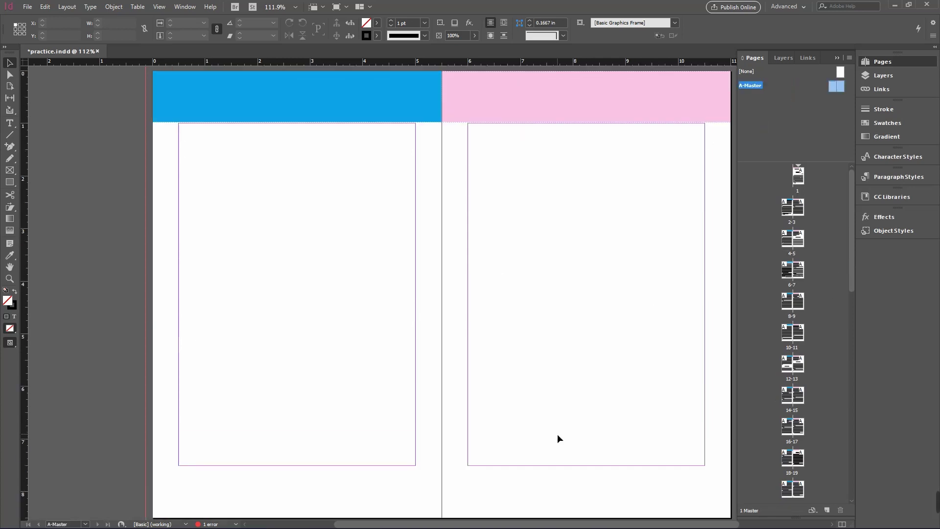
pyautogui.scroll(-3, 557, 434)
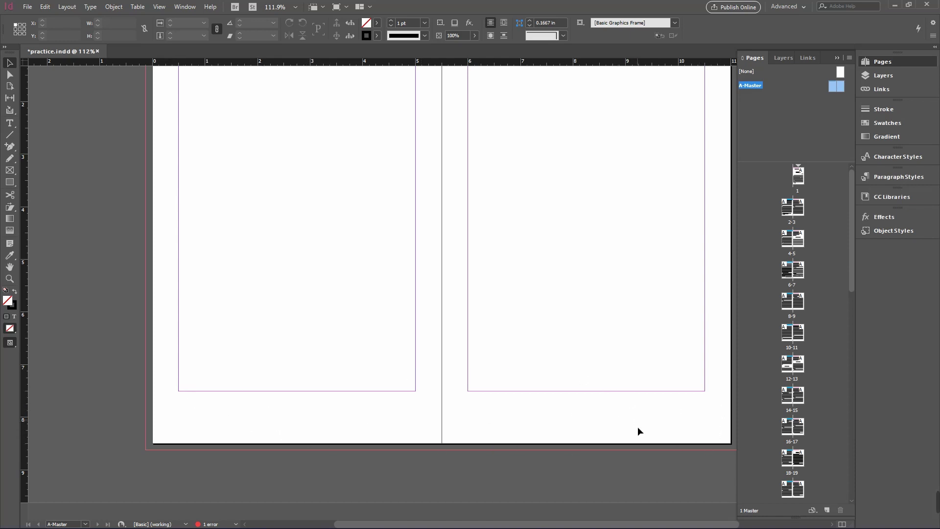
pyautogui.scroll(3, 403, 414)
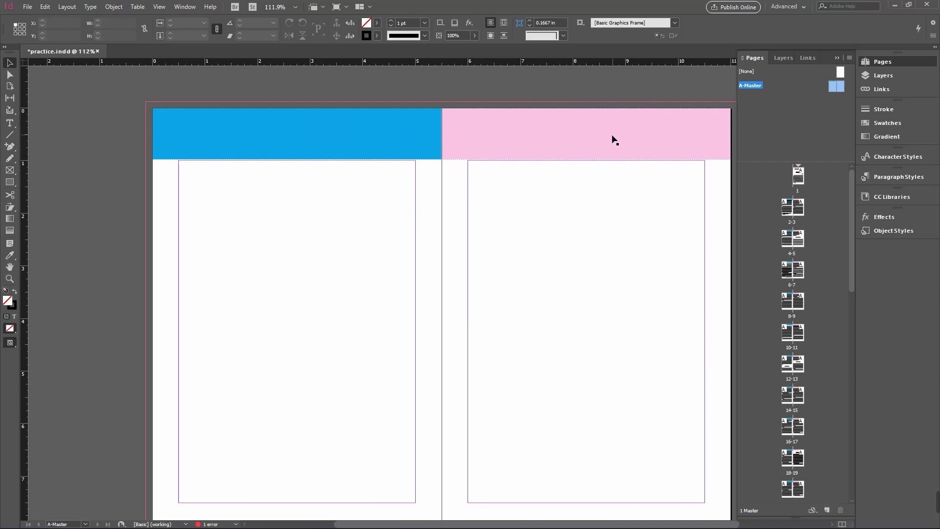
pyautogui.hscroll(3, 665, 392)
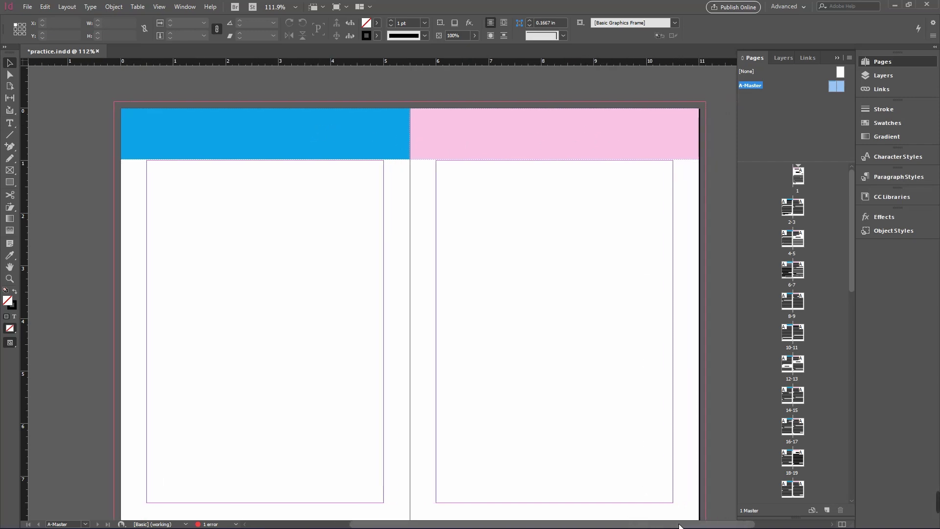
pyautogui.scroll(-3, 669, 382)
pyautogui.scroll(1, 664, 343)
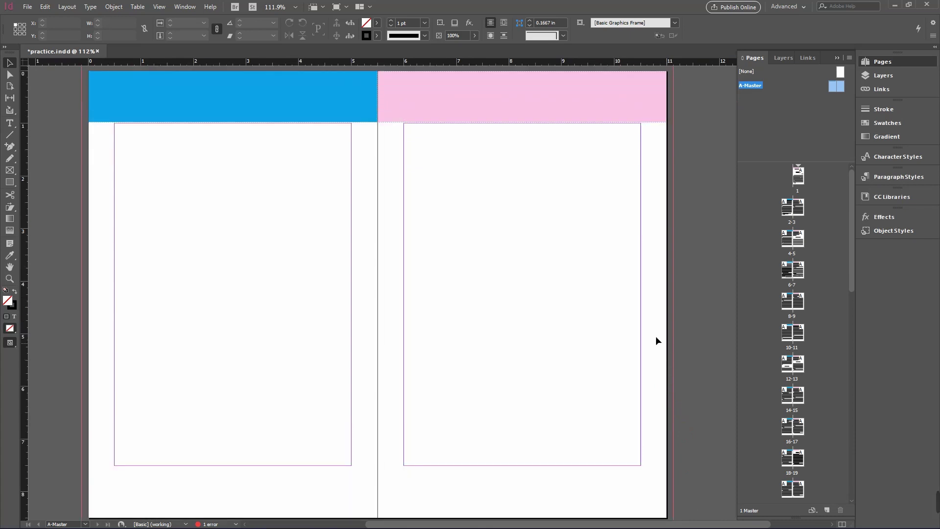
# - Create a new two-page master named photo with prefix B, based on [None], at Letter - Half size
pyautogui.click(793, 120)
pyautogui.rightClick(780, 119)
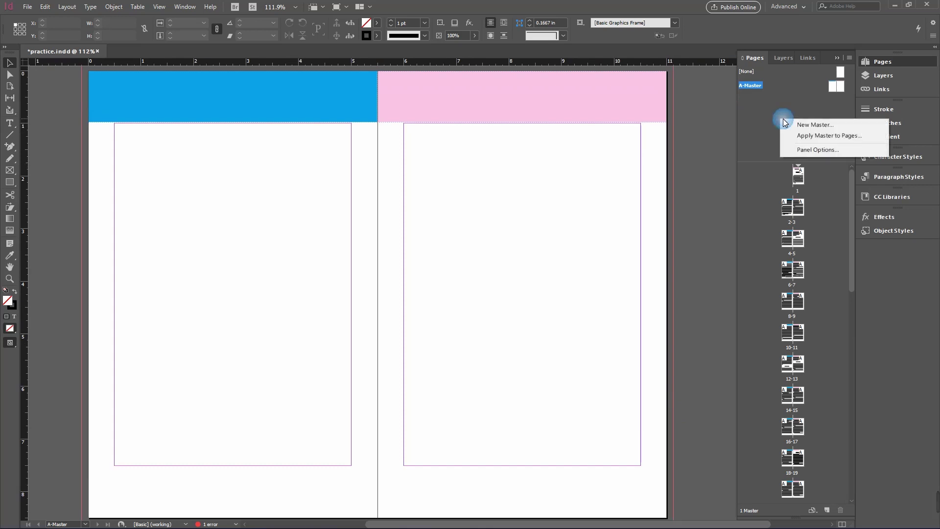
pyautogui.click(808, 125)
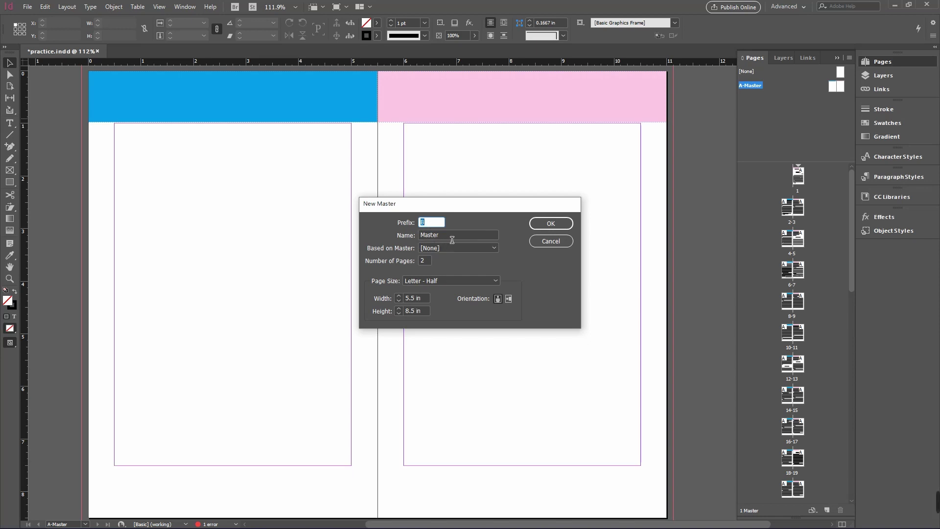
pyautogui.press('Tab')
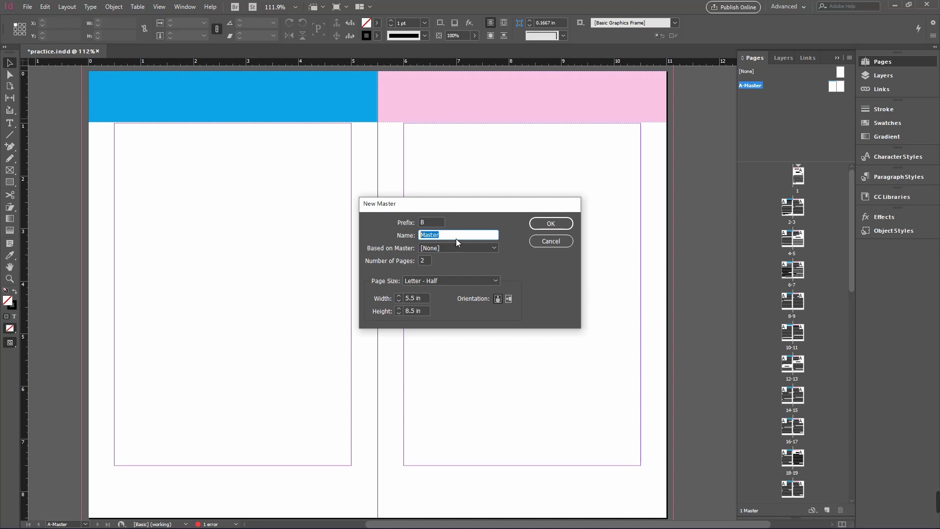
pyautogui.write('photo')
pyautogui.click(551, 223)
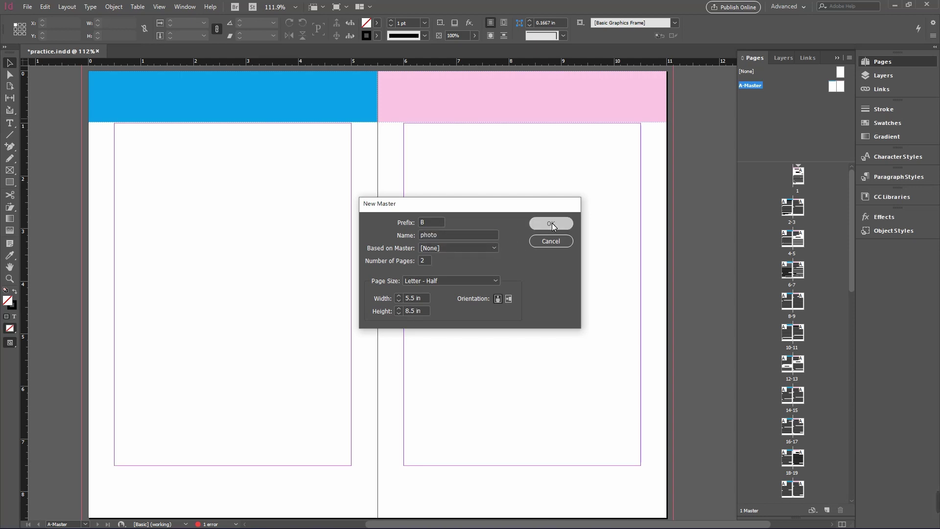
pyautogui.click(763, 131)
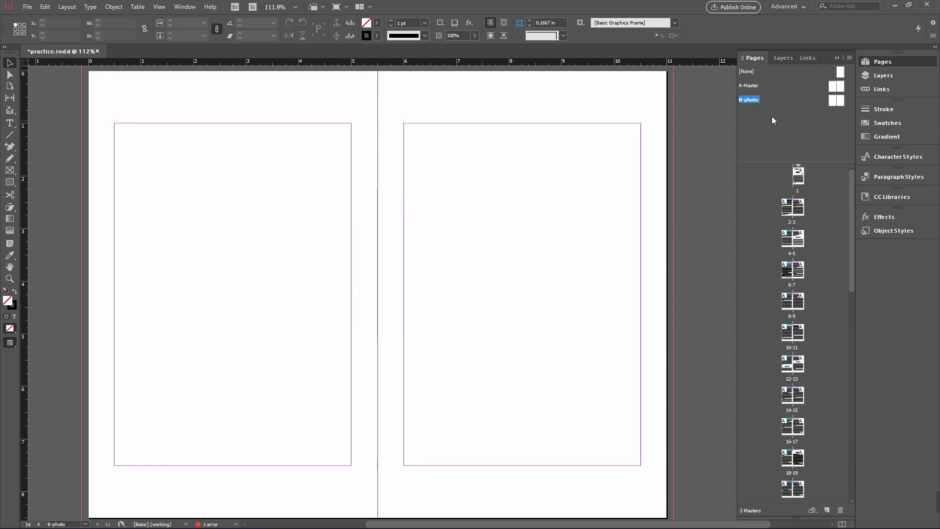
# - Duplicate the A-Master spread as another master
pyautogui.rightClick(795, 119)
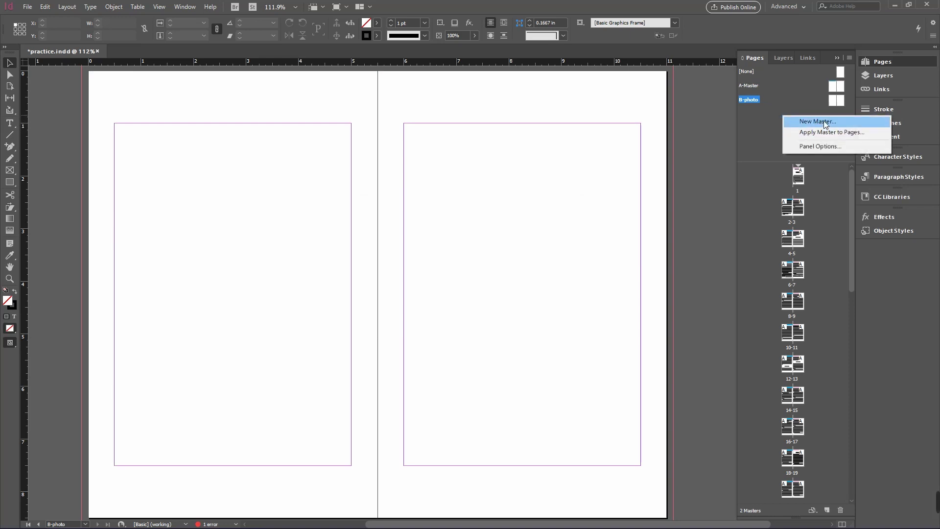
pyautogui.click(772, 127)
pyautogui.click(797, 90)
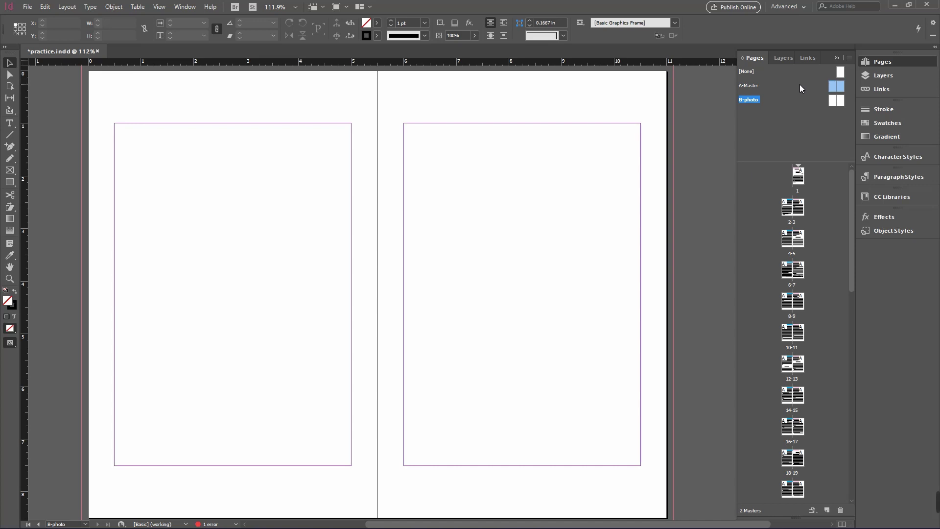
pyautogui.rightClick(800, 85)
pyautogui.click(809, 91)
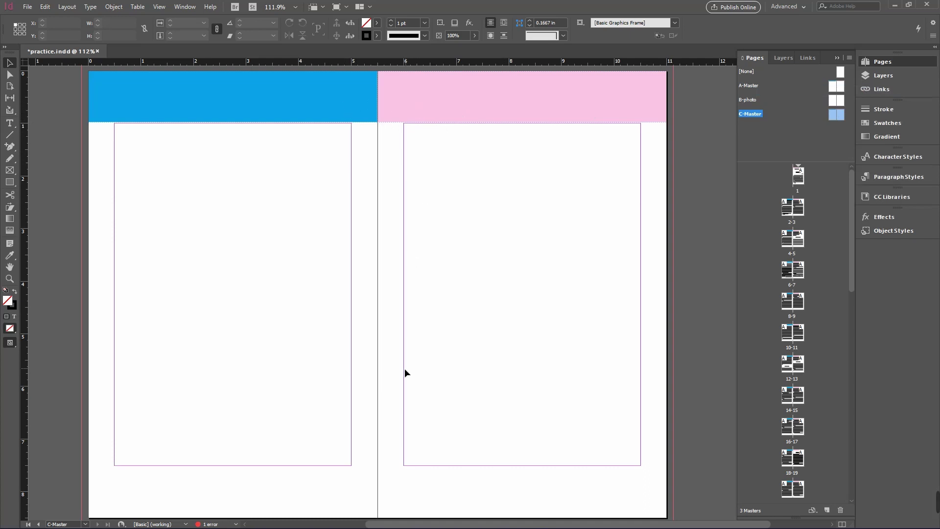
# - On the C-Master spread, fill the left header band with C=0 M=100 Y=0 K=0 and the right one with C=100 M=90 Y=10 K=0
pyautogui.click(339, 106)
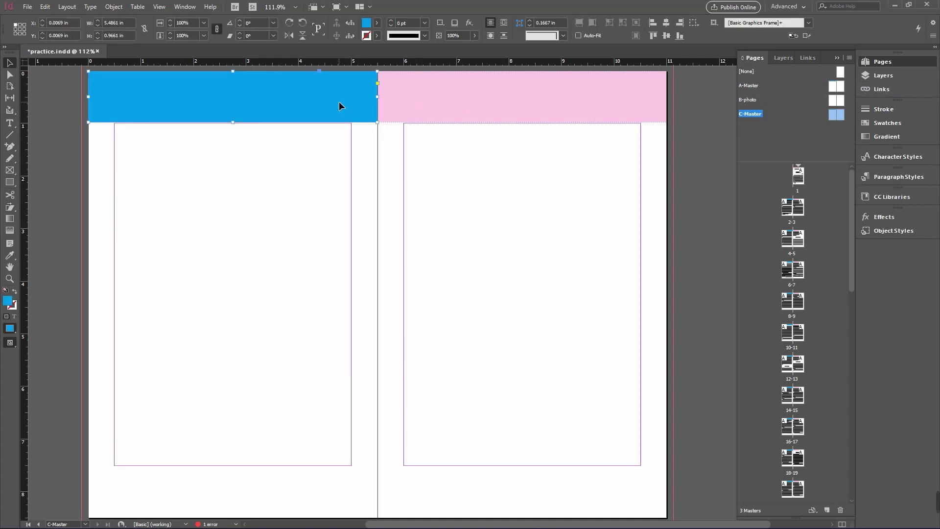
pyautogui.click(378, 24)
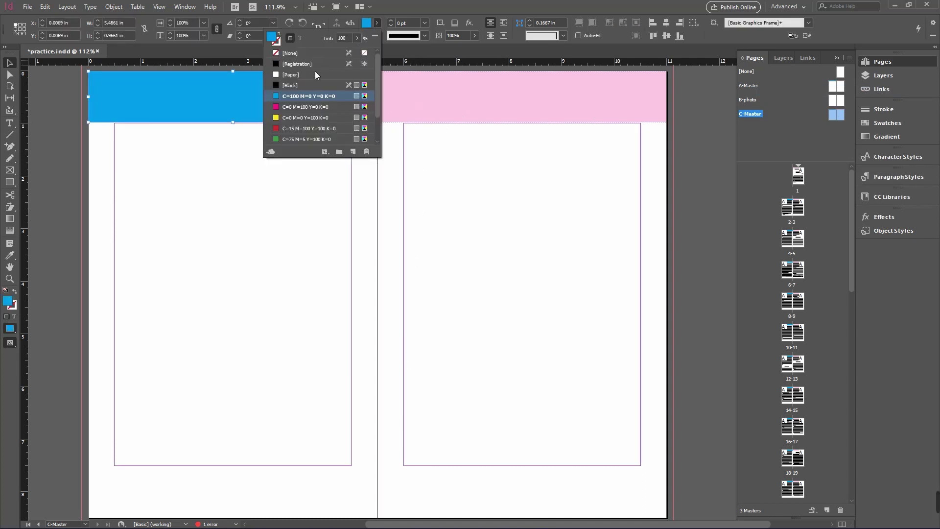
pyautogui.click(304, 107)
pyautogui.click(451, 95)
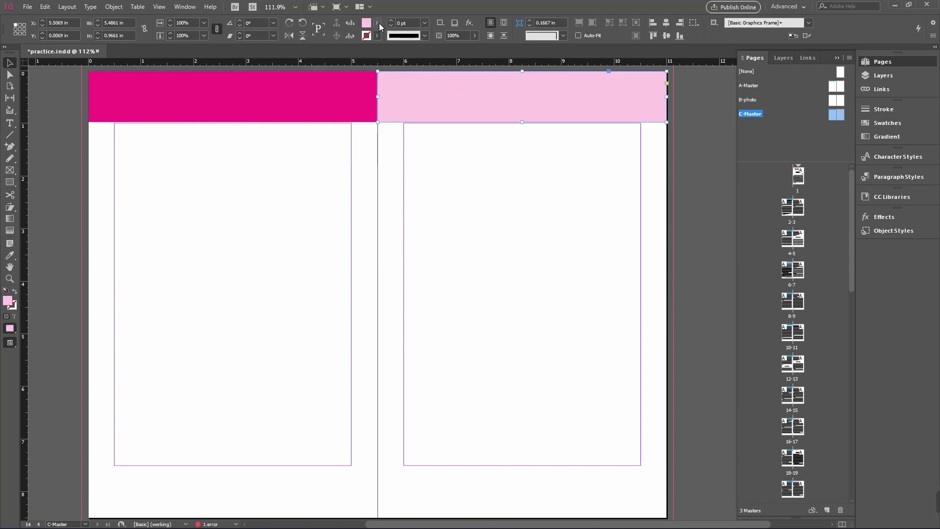
pyautogui.click(379, 23)
pyautogui.click(301, 116)
pyautogui.click(479, 145)
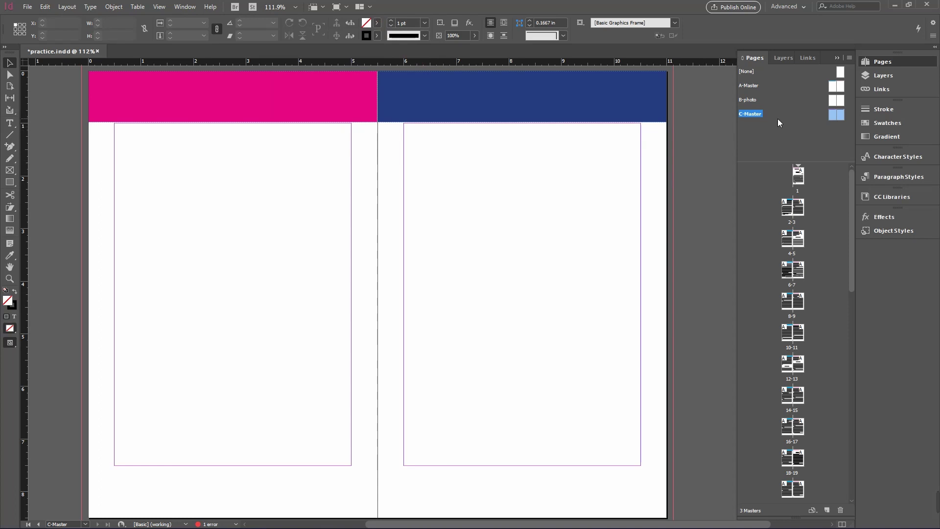
# - On the B-photo master, draw a rectangle about 5.57 by 1.12 in across the left page's bottom margin and set its stroke to [None]
pyautogui.doubleClick(800, 100)
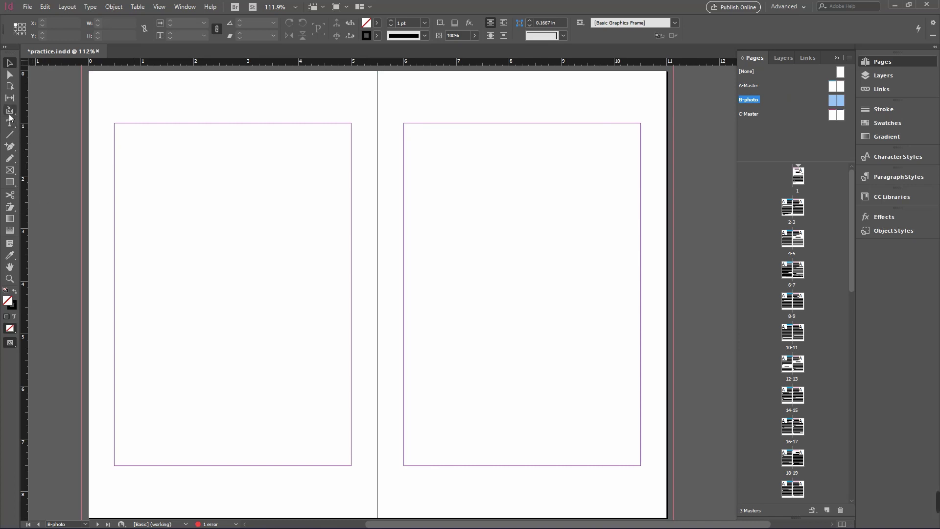
pyautogui.click(9, 182)
pyautogui.moveTo(90, 468); pyautogui.dragTo(379, 477)
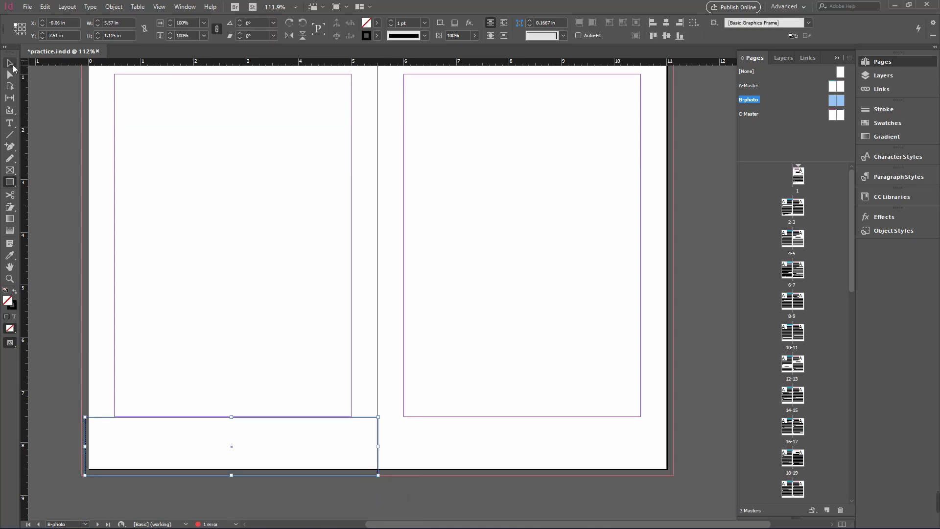
pyautogui.click(11, 64)
pyautogui.click(377, 35)
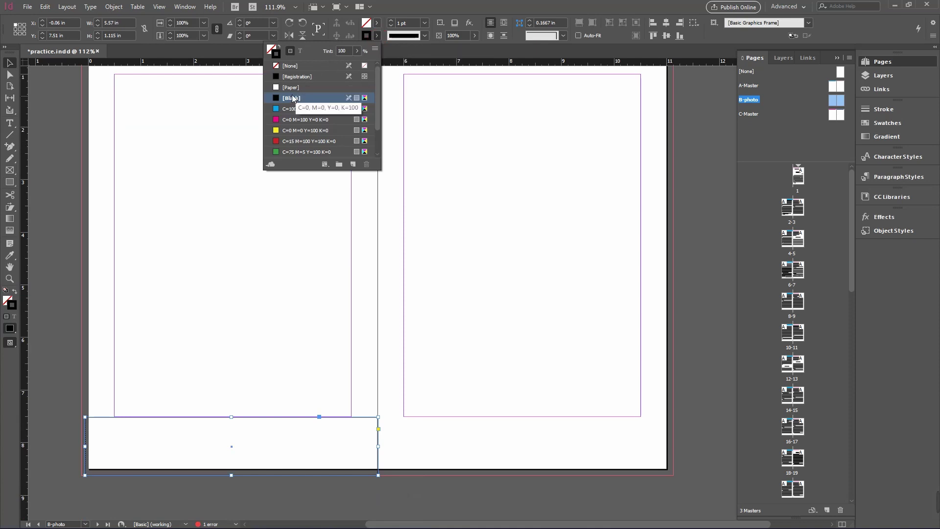
pyautogui.click(301, 66)
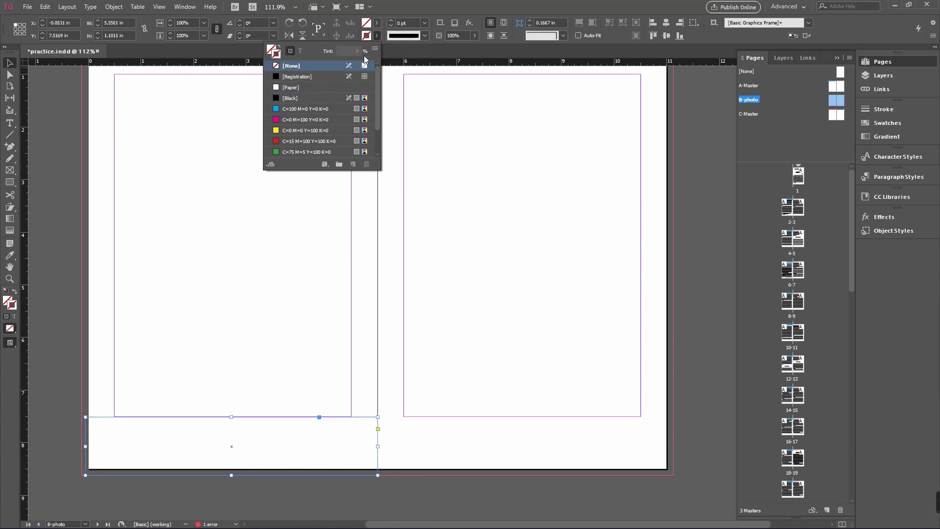
pyautogui.click(377, 22)
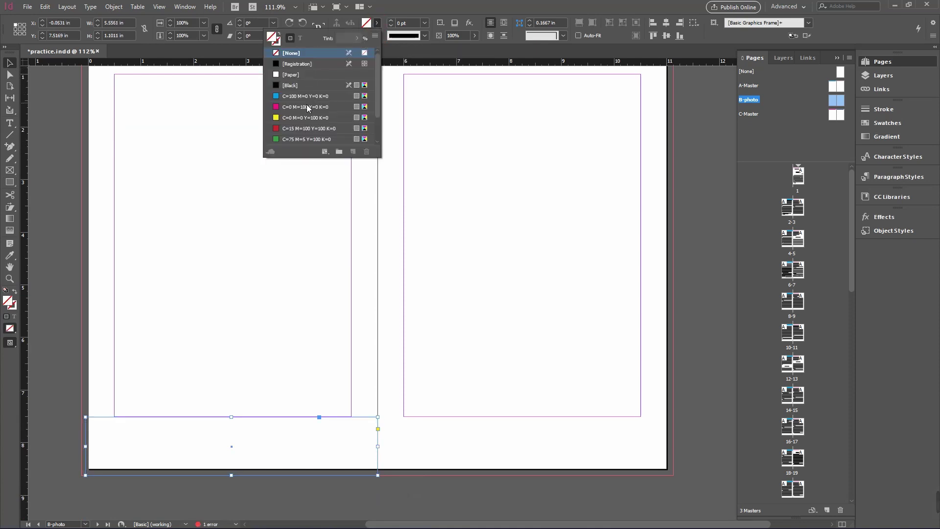
pyautogui.scroll(-1, 306, 110)
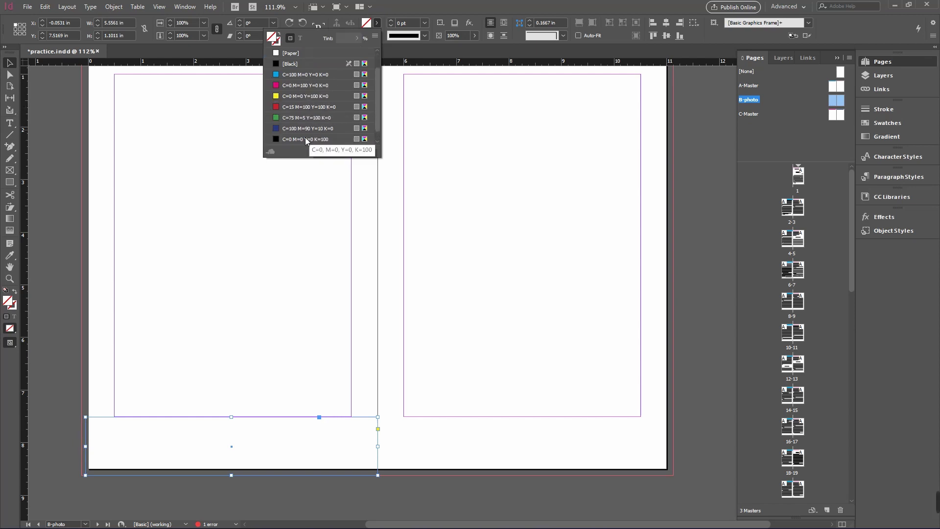
pyautogui.scroll(-1, 315, 132)
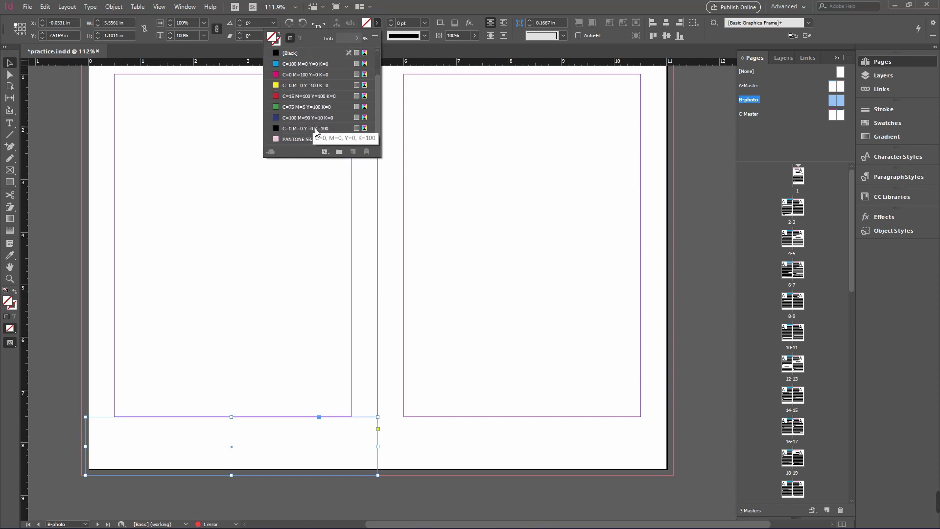
pyautogui.click(366, 22)
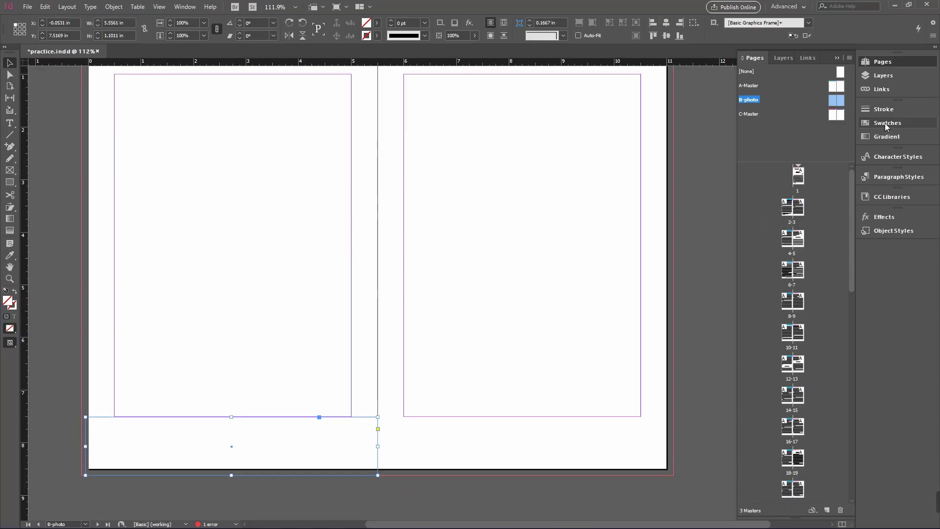
# - Start defining a new color swatch for the footer rectangle on the B-photo master
pyautogui.click(828, 247)
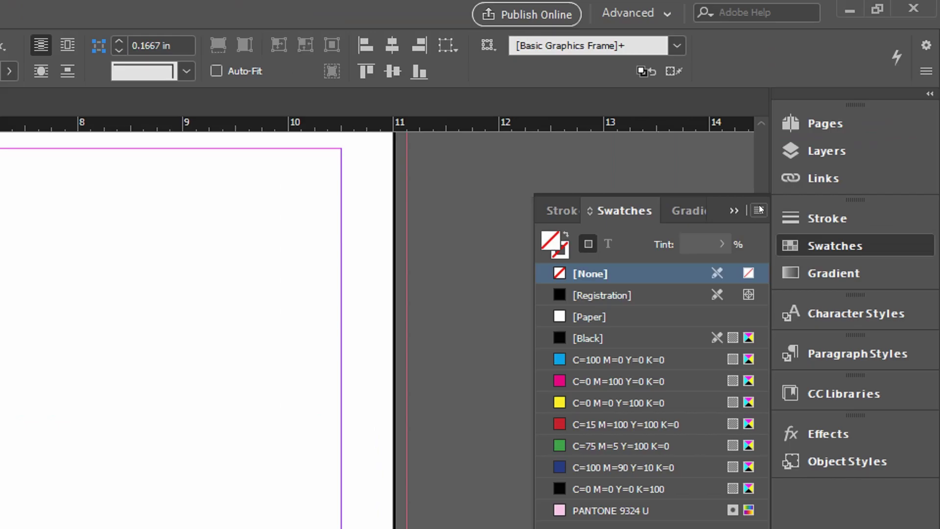
pyautogui.click(759, 209)
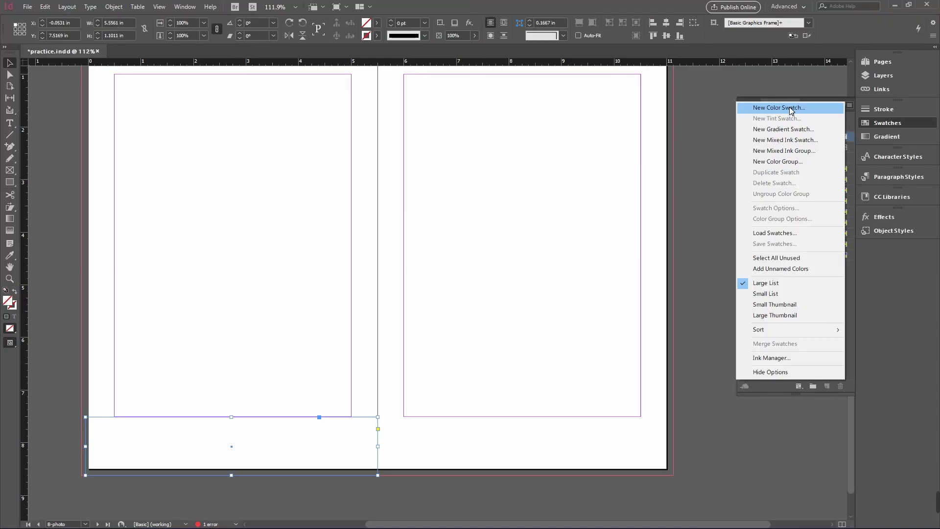
pyautogui.click(641, 221)
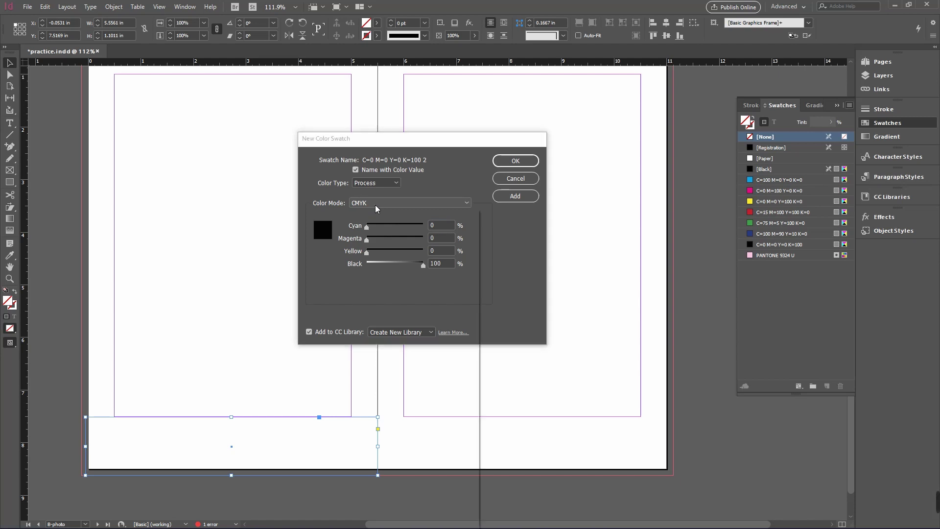
# - Try the RGB color mode for the new swatch and return it to CMYK
pyautogui.click(372, 203)
pyautogui.click(380, 224)
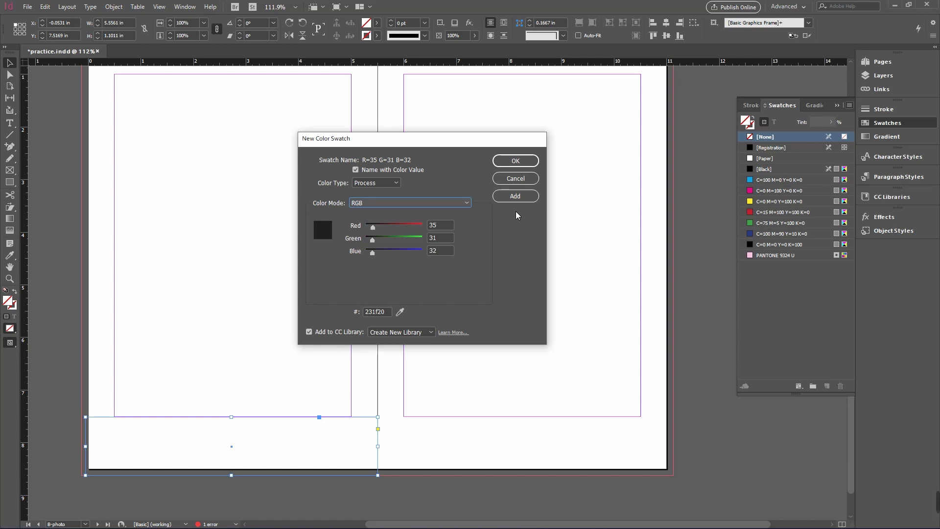
pyautogui.click(471, 204)
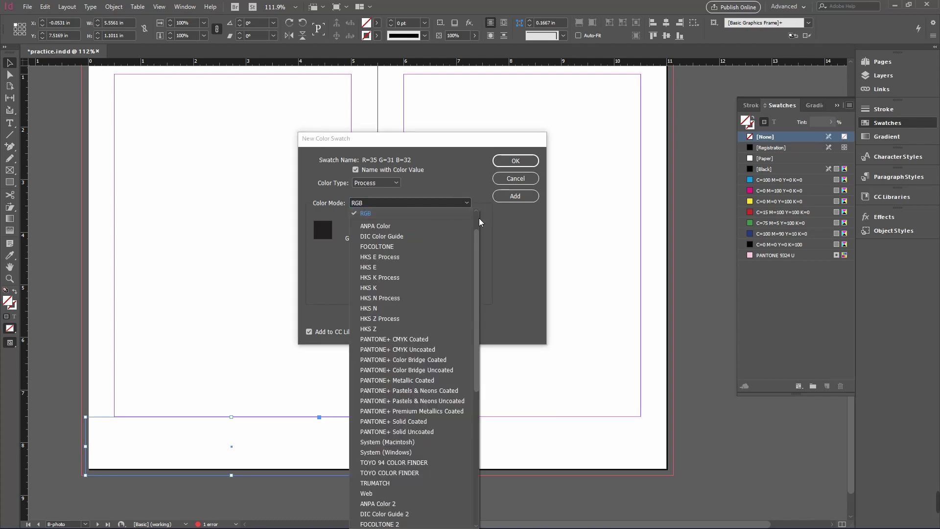
pyautogui.scroll(1, 453, 221)
pyautogui.click(442, 223)
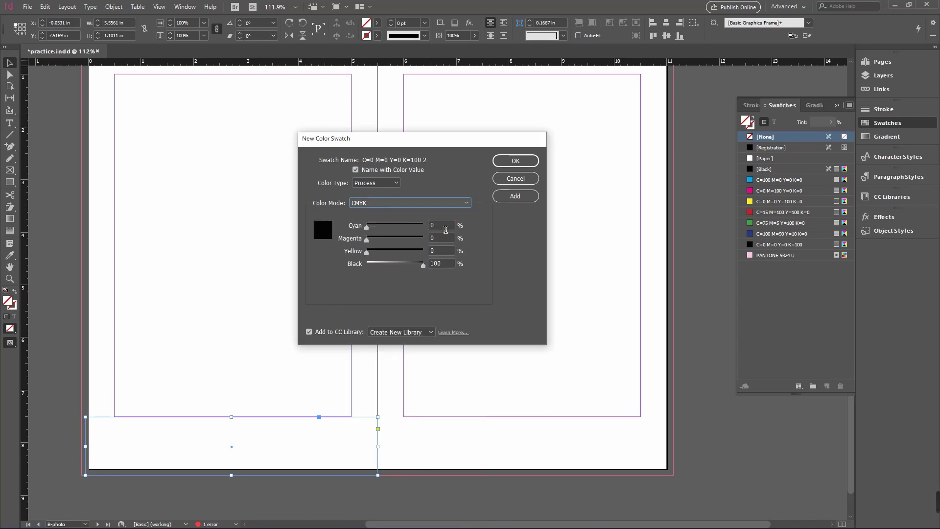
# - Create the spot swatch PANTONE 9344 C from the PANTONE+ Pastels & Neons Coated 2 library as the footer rectangle's fill
pyautogui.click(465, 204)
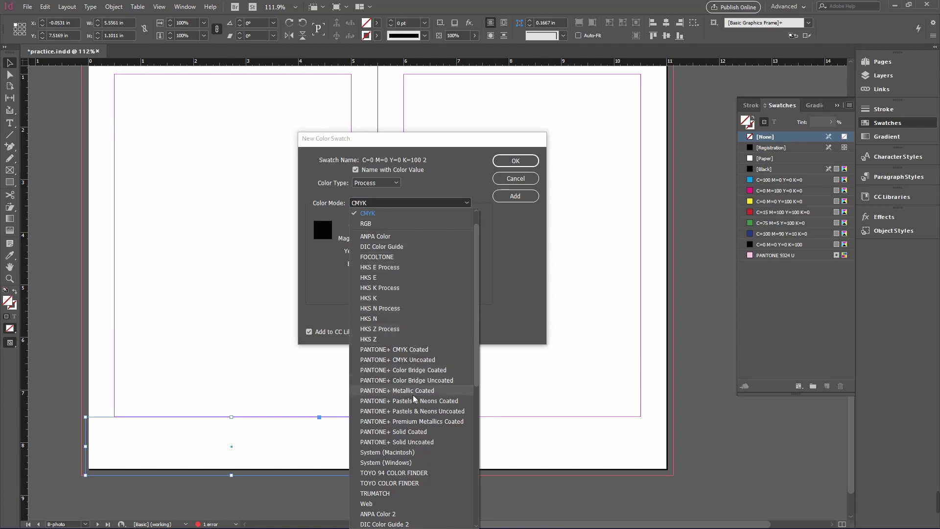
pyautogui.scroll(-5, 422, 385)
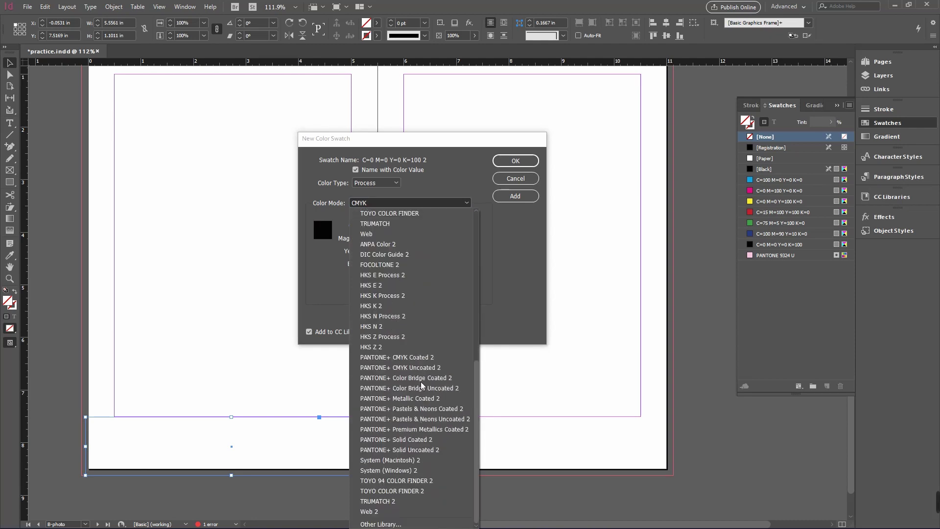
pyautogui.click(424, 410)
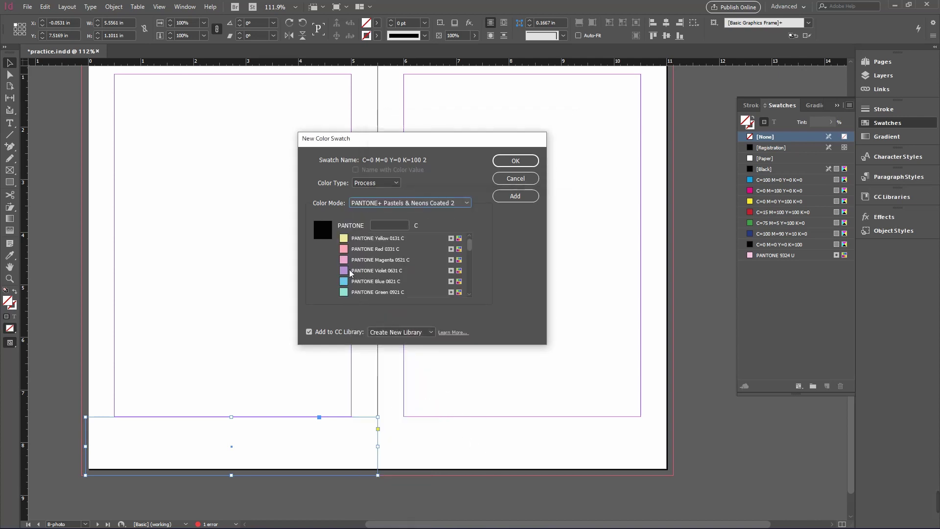
pyautogui.scroll(-1, 360, 284)
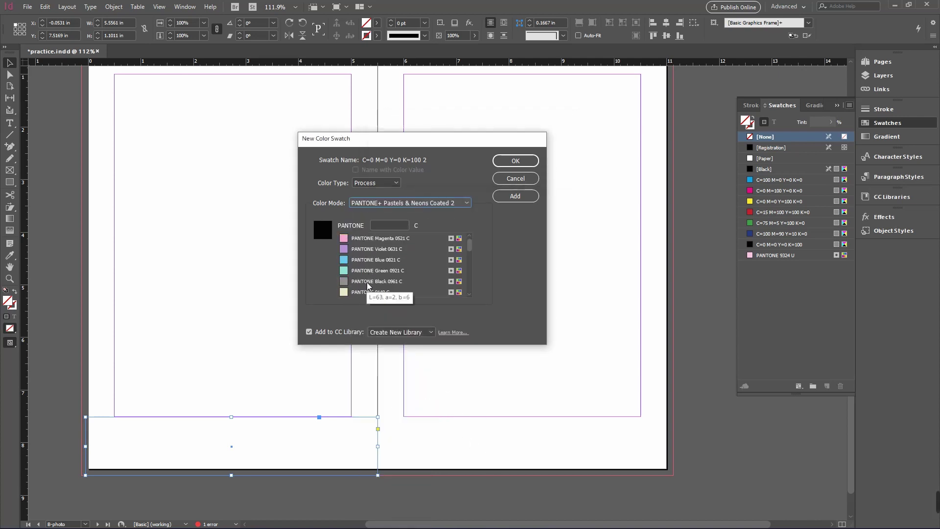
pyautogui.scroll(-4, 372, 286)
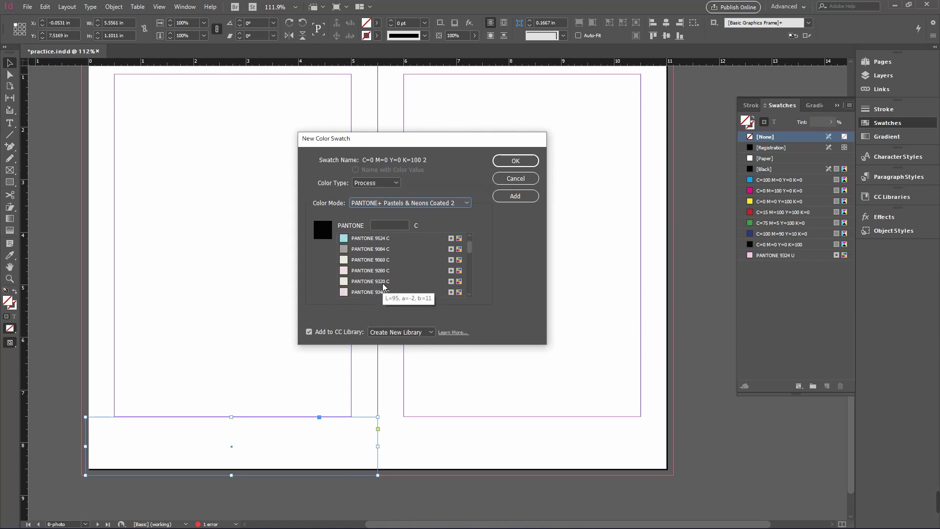
pyautogui.moveTo(471, 251); pyautogui.dragTo(474, 271)
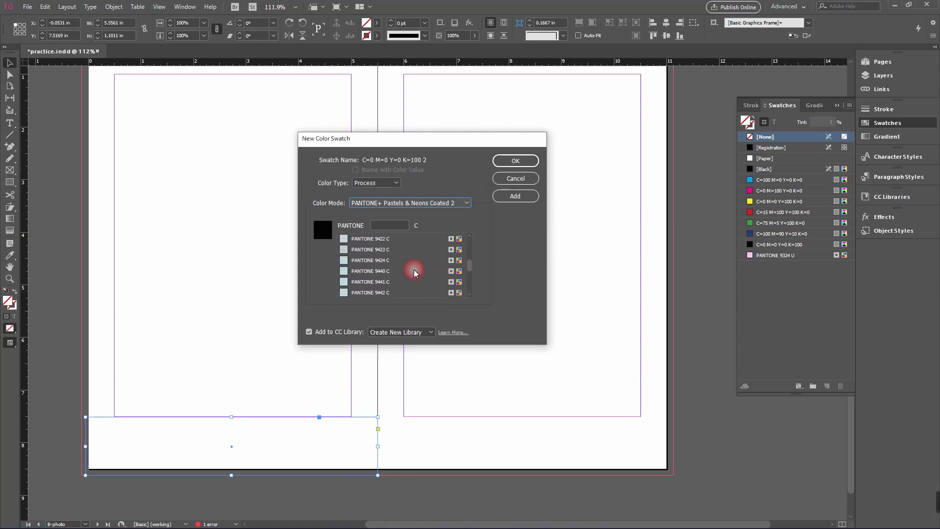
pyautogui.scroll(1, 387, 264)
pyautogui.scroll(3, 363, 291)
pyautogui.click(363, 290)
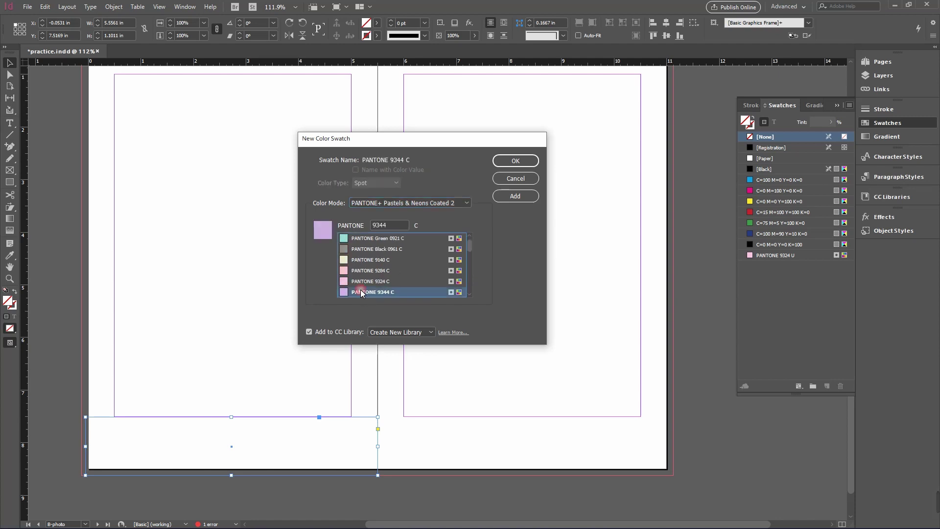
pyautogui.click(515, 162)
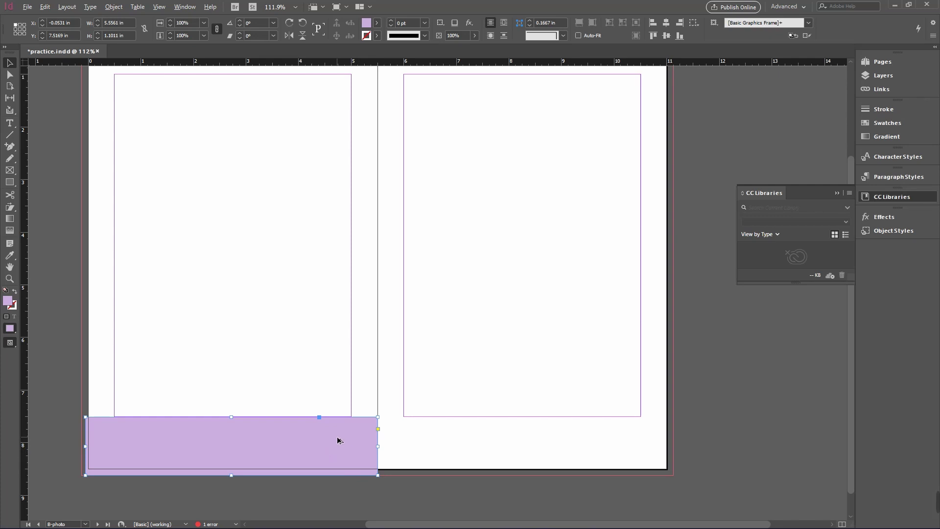
# - Duplicate the filled footer rectangle across the bottom margin of the B-photo master's right page and deselect it
pyautogui.moveTo(325, 437); pyautogui.dragTo(611, 437)
pyautogui.click(729, 419)
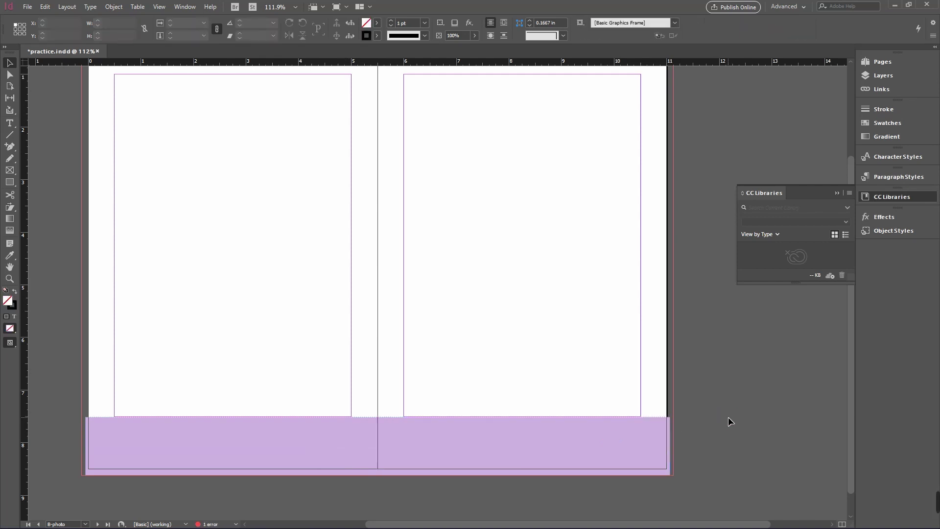
pyautogui.scroll(4, 615, 410)
pyautogui.scroll(-1, 612, 409)
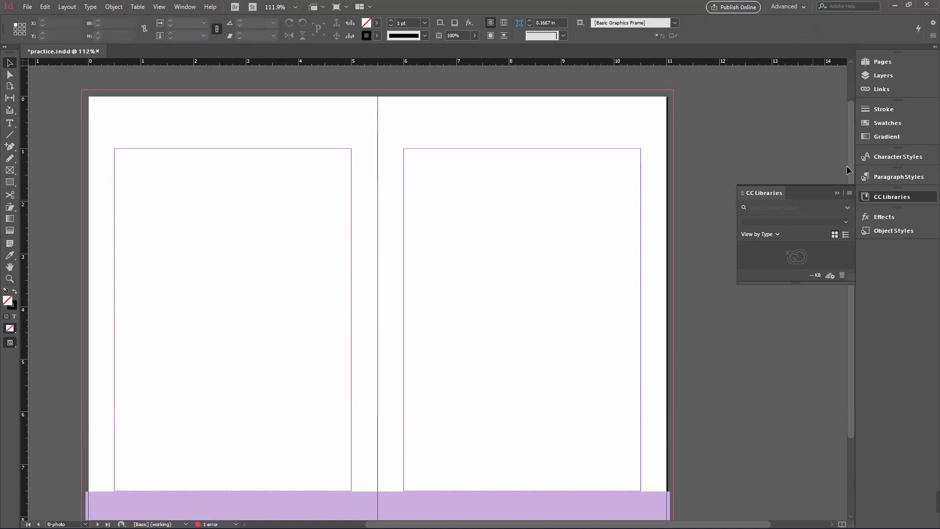
# - Review the B-photo, C-Master and A-Master spreads one after another
pyautogui.click(895, 197)
pyautogui.click(897, 71)
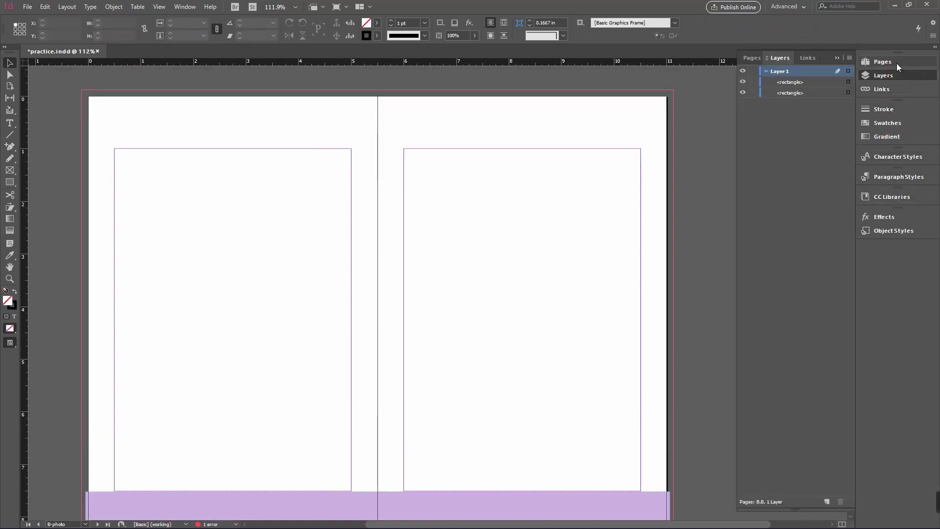
pyautogui.click(897, 62)
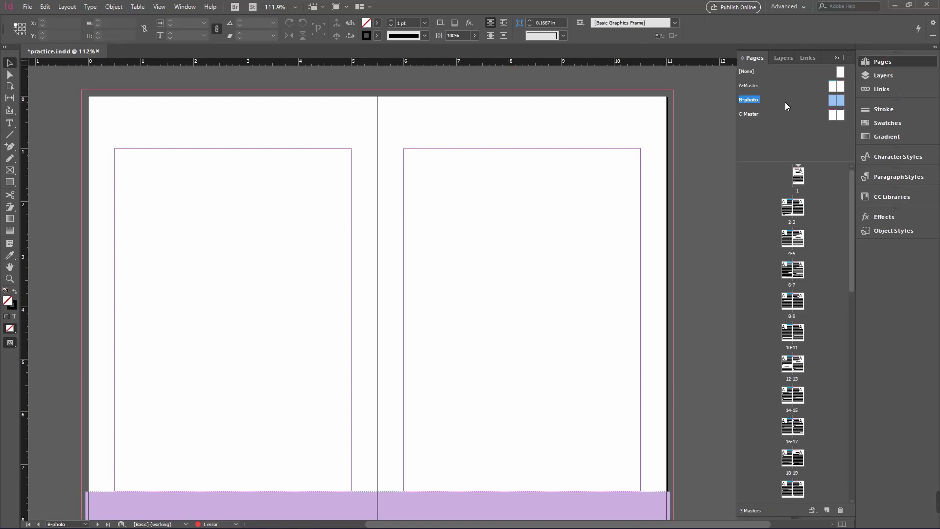
pyautogui.scroll(-2, 558, 480)
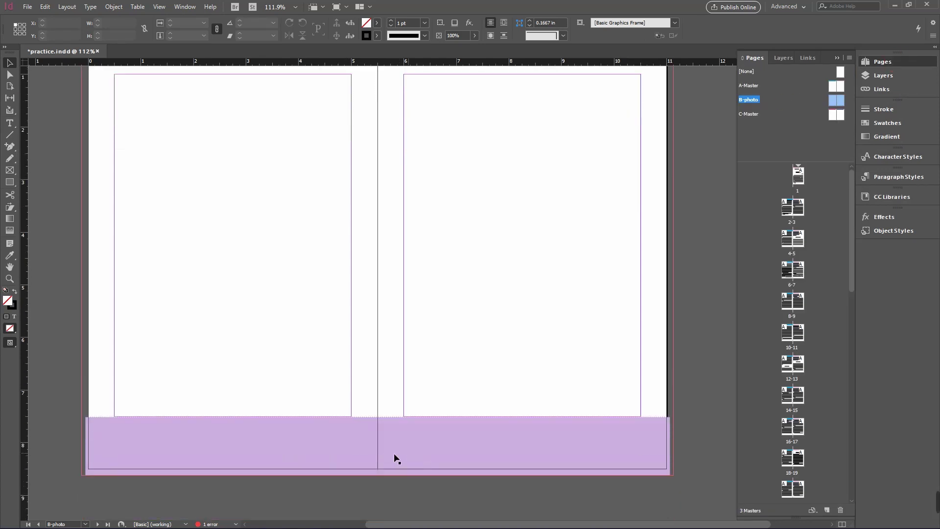
pyautogui.scroll(1, 526, 443)
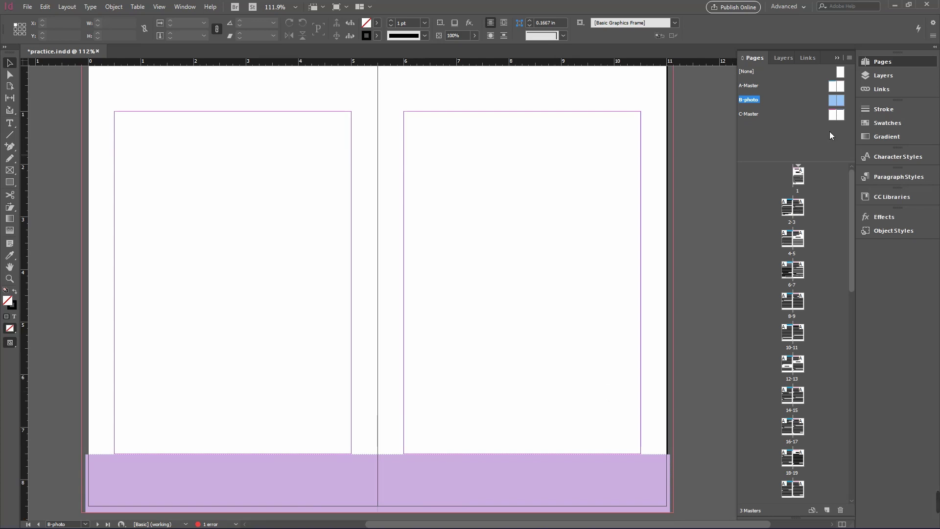
pyautogui.doubleClick(788, 113)
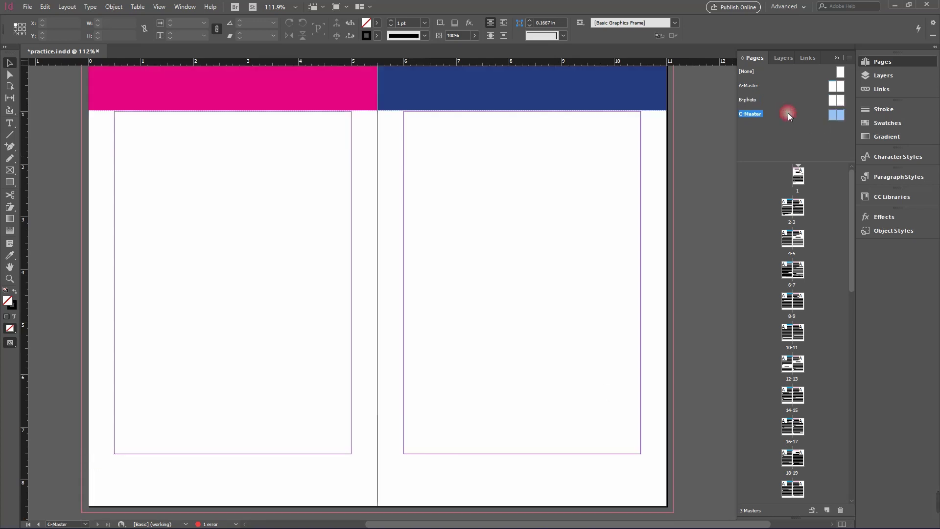
pyautogui.doubleClick(770, 84)
pyautogui.scroll(1, 489, 157)
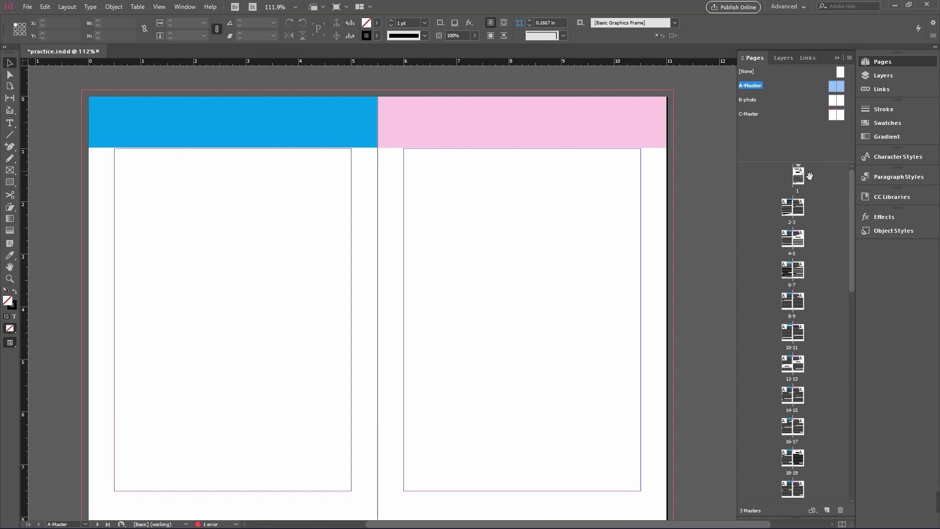
# - Look through the document's page thumbnails down to spread 56-57 and back to page 1
pyautogui.scroll(-10, 803, 428)
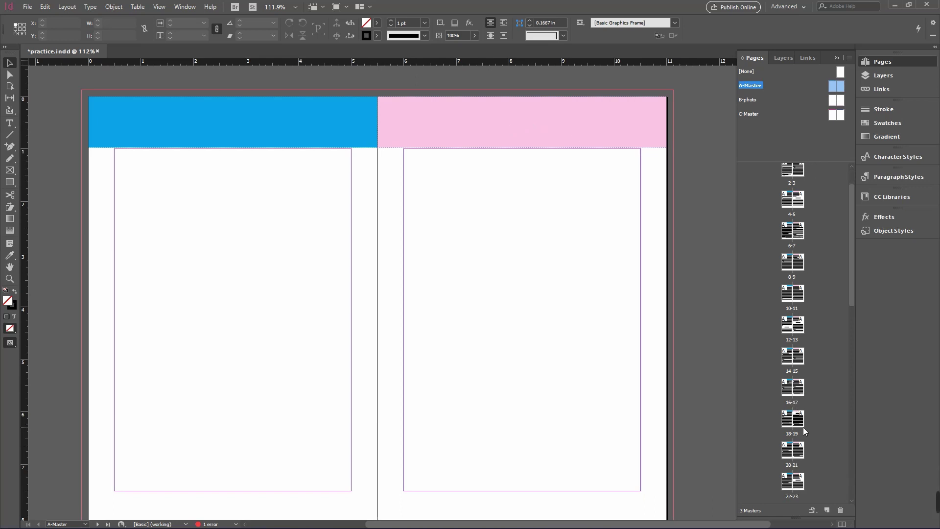
pyautogui.scroll(-3, 854, 430)
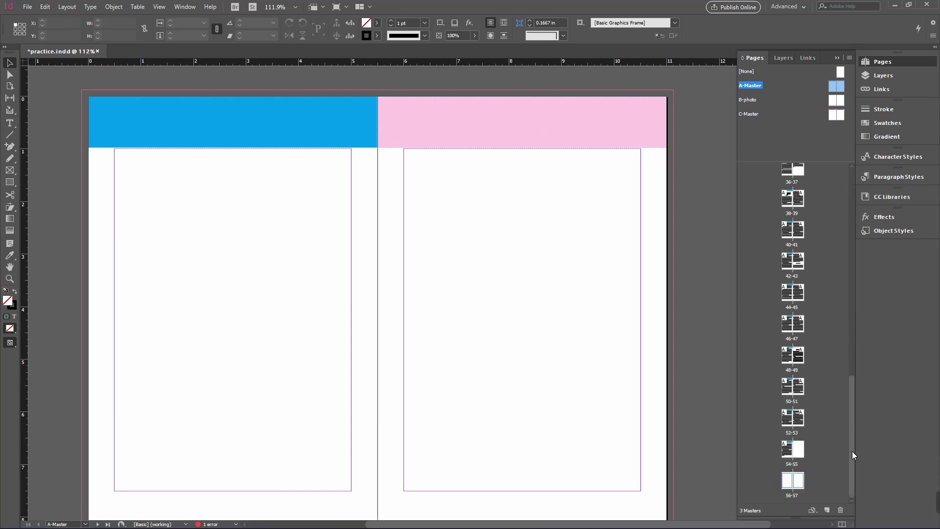
pyautogui.click(792, 480)
pyautogui.click(789, 485)
pyautogui.click(798, 449)
pyautogui.moveTo(853, 415); pyautogui.dragTo(841, 189)
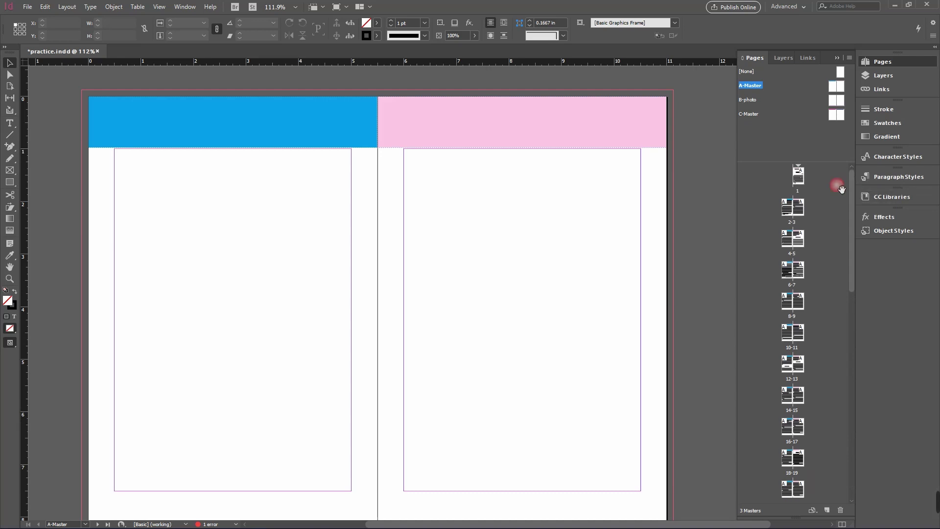
# - Open page 1 and browse the text spreads up to pages 18-19, checking their header bands
pyautogui.click(841, 88)
pyautogui.doubleClick(800, 177)
pyautogui.scroll(-10, 568, 274)
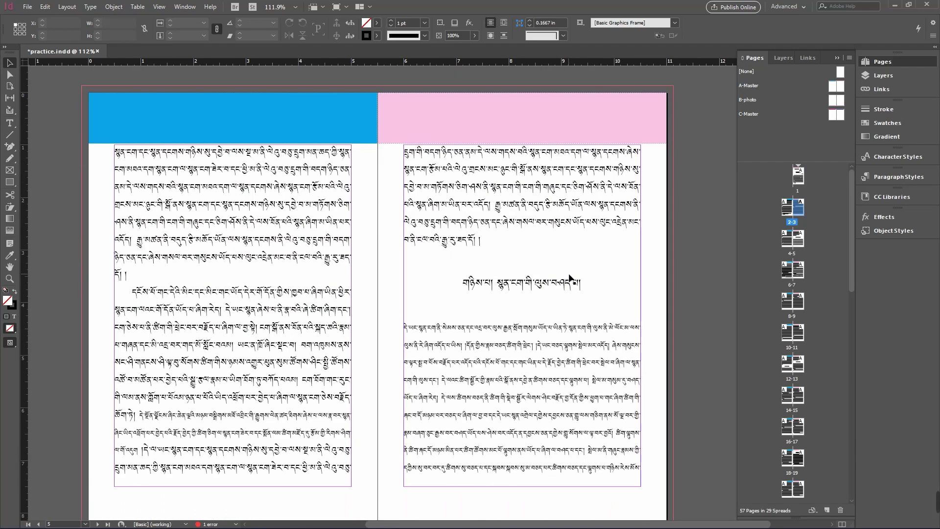
pyautogui.scroll(-8, 570, 278)
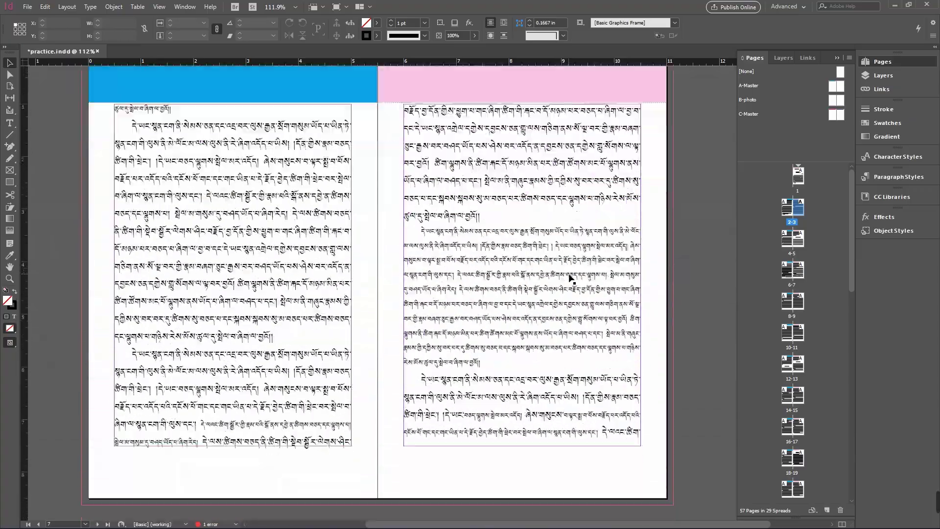
pyautogui.scroll(-8, 570, 279)
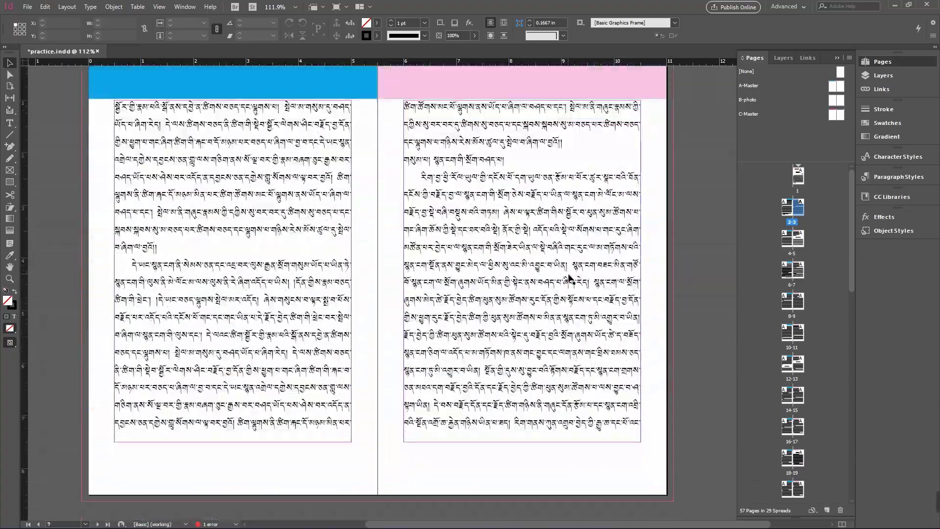
pyautogui.scroll(-20, 569, 278)
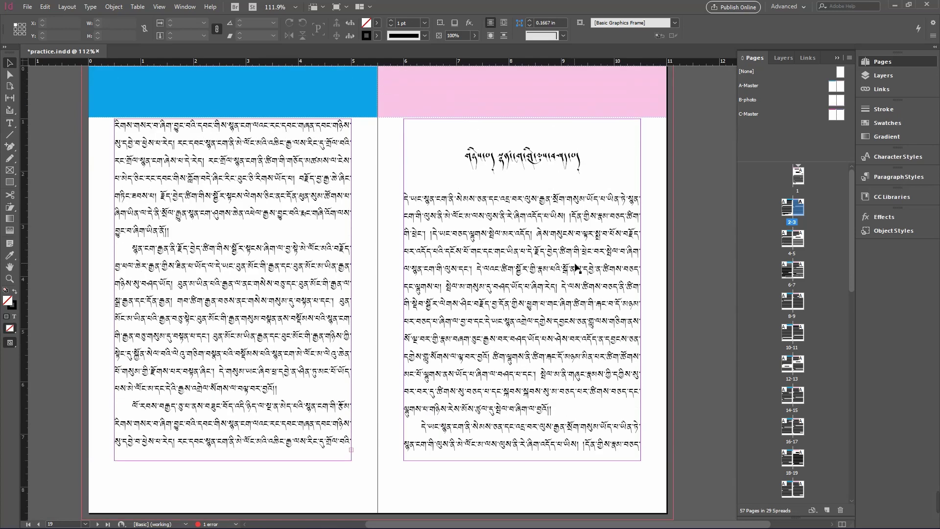
# - Open pages 19, 23 and 33 to find where the chapter starts and ends
pyautogui.click(493, 186)
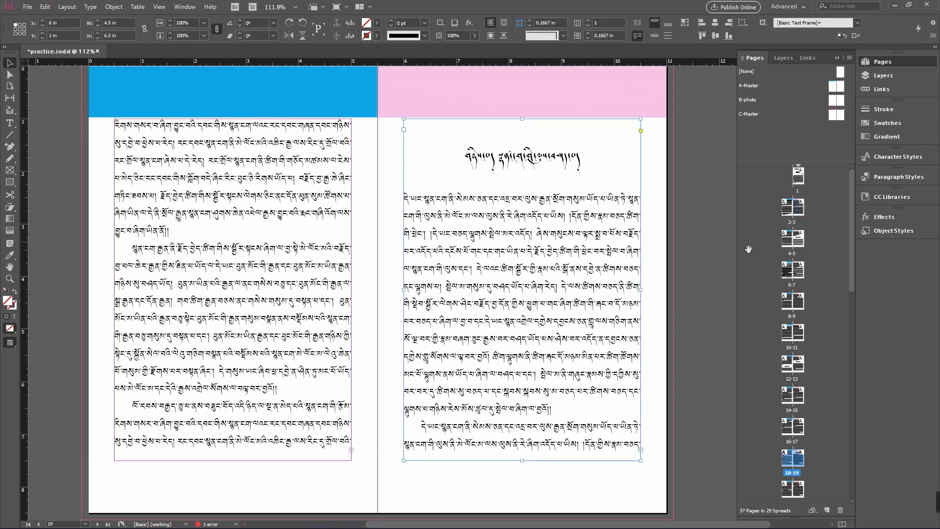
pyautogui.moveTo(856, 276); pyautogui.dragTo(855, 371)
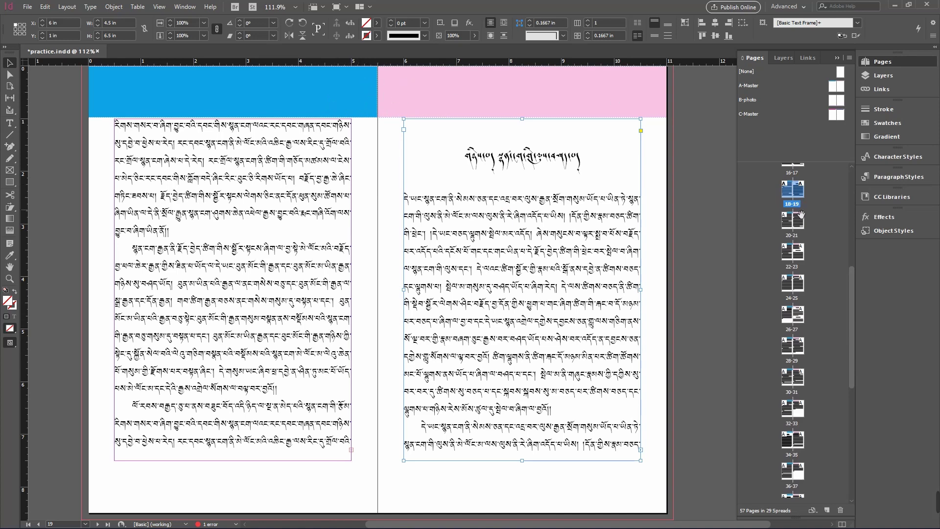
pyautogui.doubleClick(801, 192)
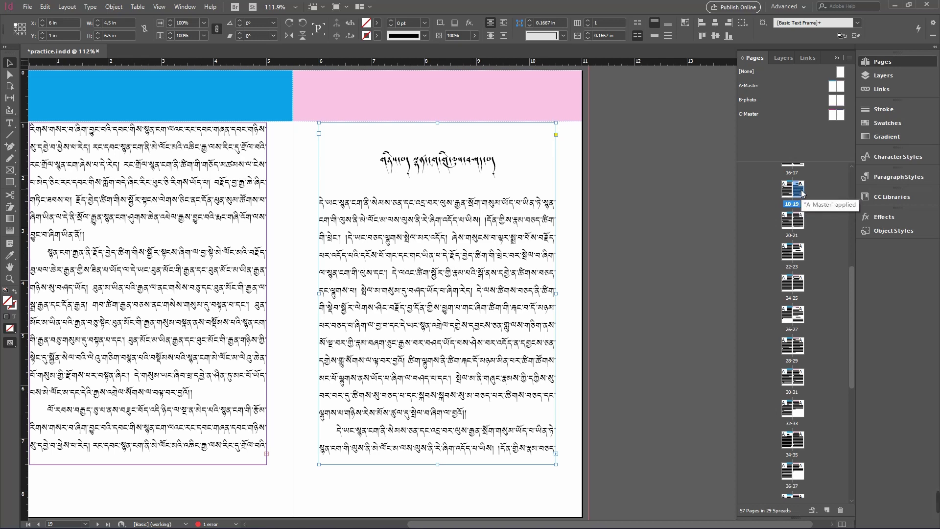
pyautogui.doubleClick(795, 437)
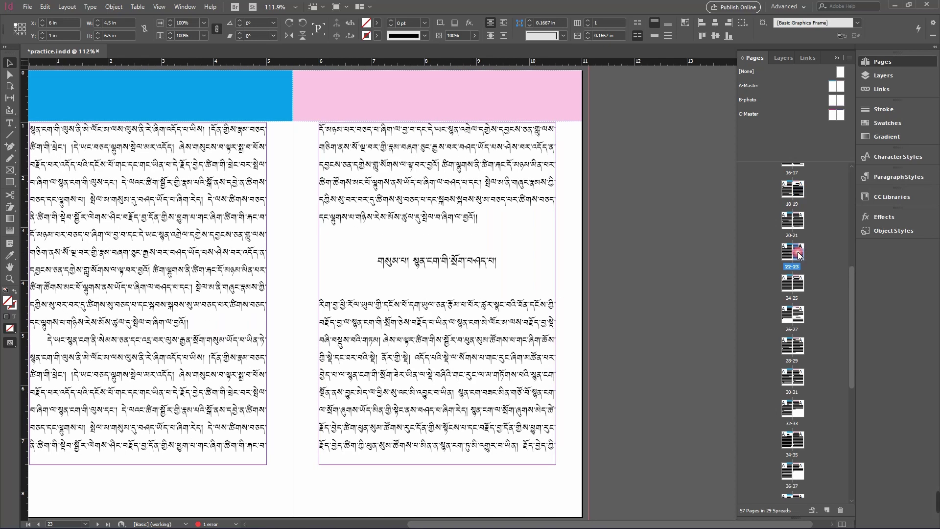
pyautogui.doubleClick(800, 410)
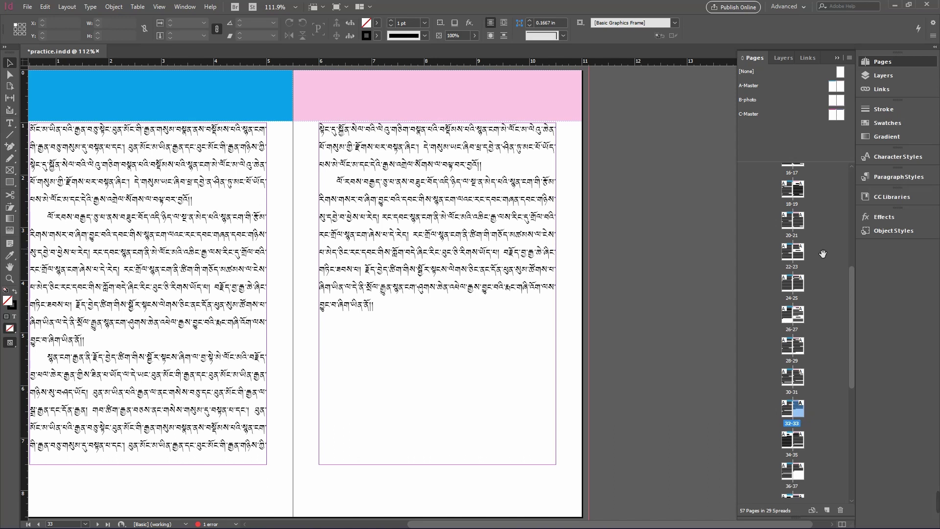
# - Apply C-Master to pages 19-33 and open the C-Master spread for comparison
pyautogui.keyDown('shift'); pyautogui.click(800, 193); pyautogui.keyUp('shift')
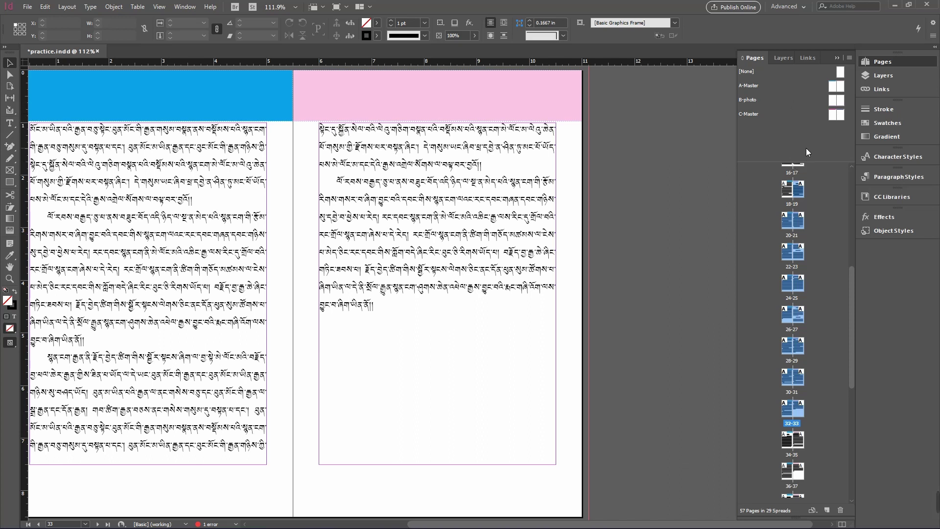
pyautogui.rightClick(798, 219)
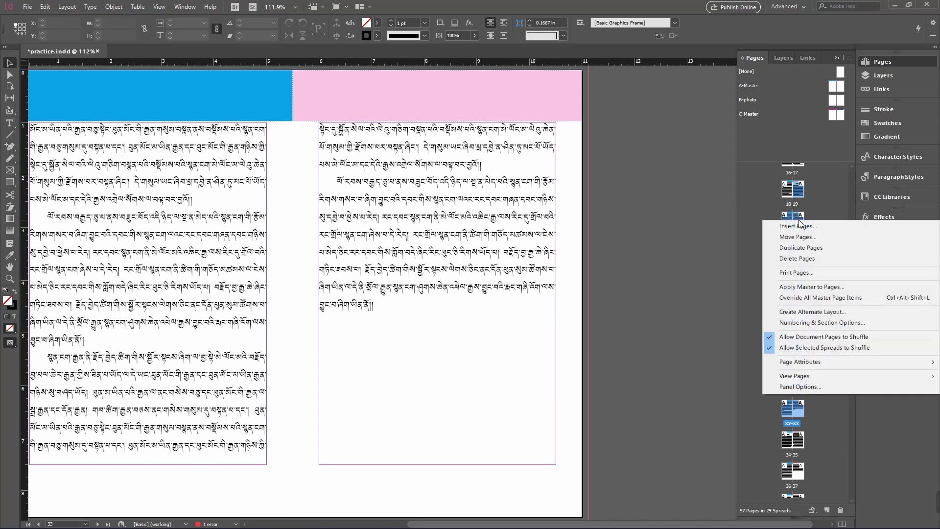
pyautogui.click(821, 288)
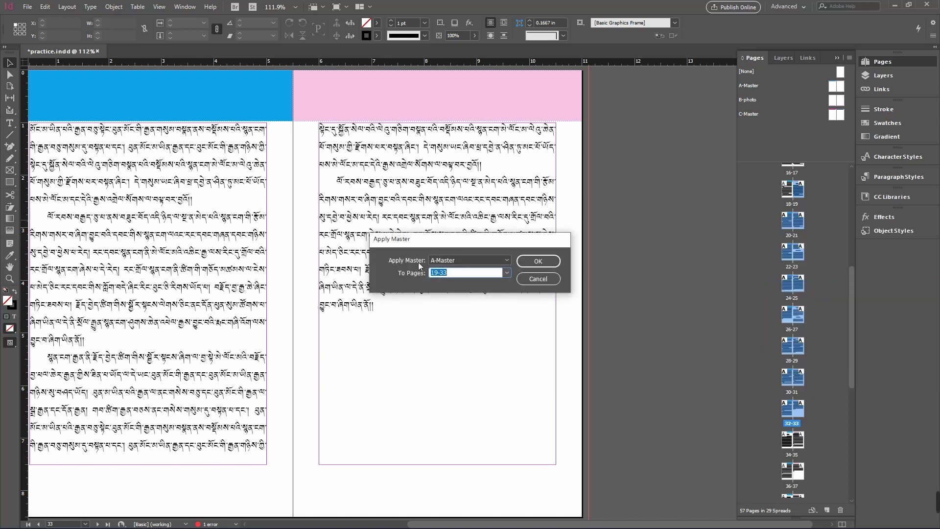
pyautogui.click(494, 261)
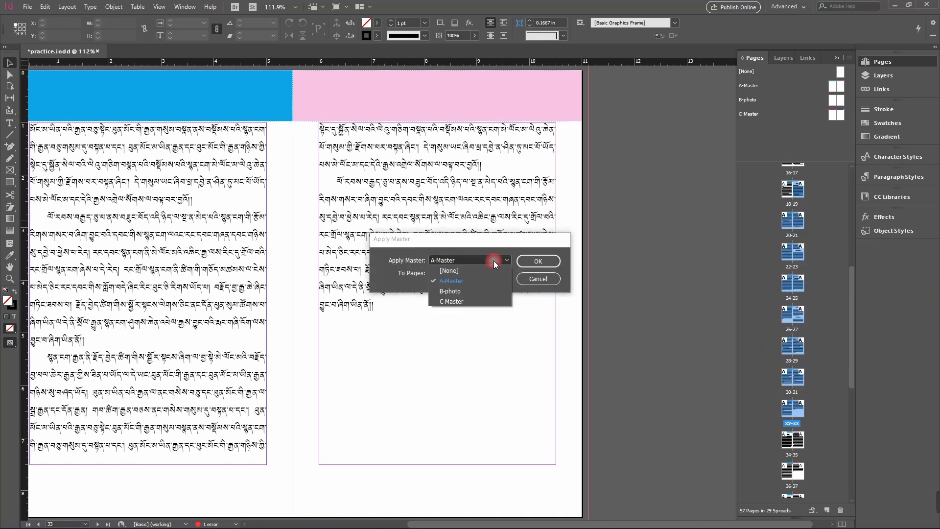
pyautogui.click(466, 302)
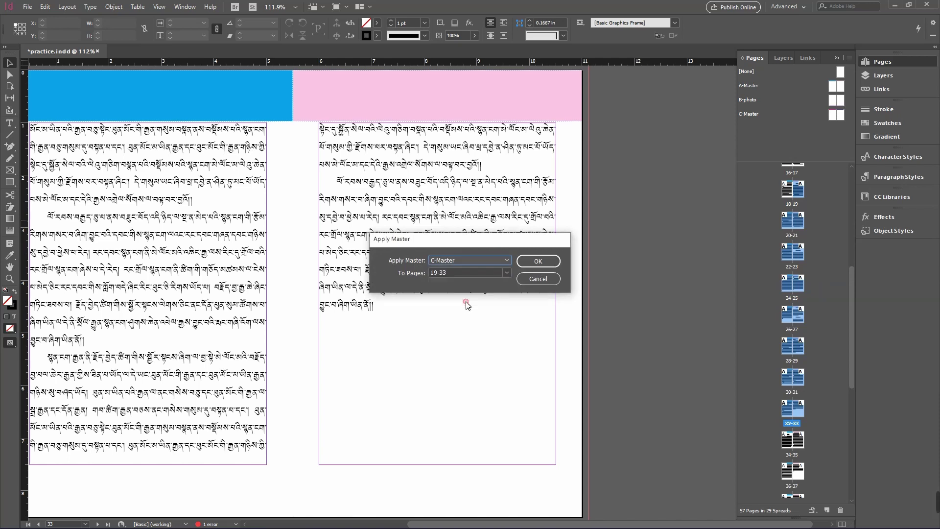
pyautogui.click(551, 262)
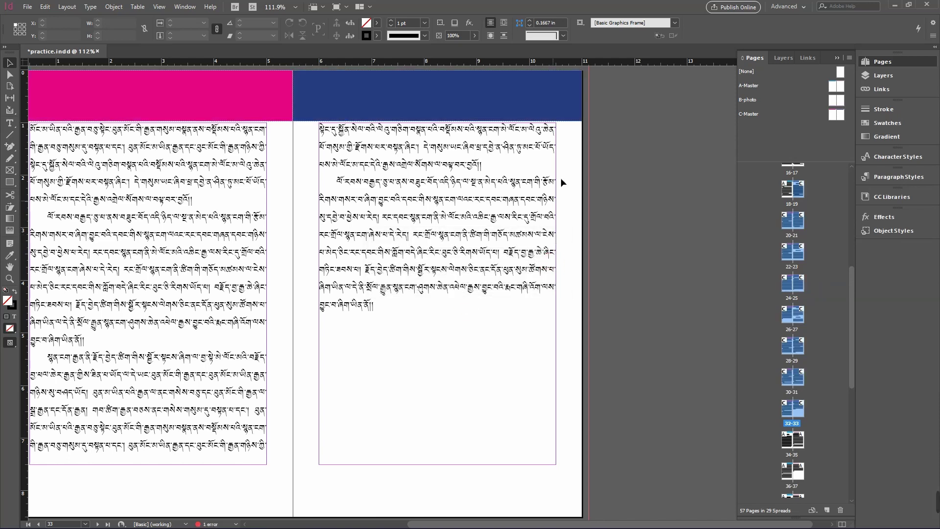
pyautogui.doubleClick(822, 118)
pyautogui.scroll(3, 520, 148)
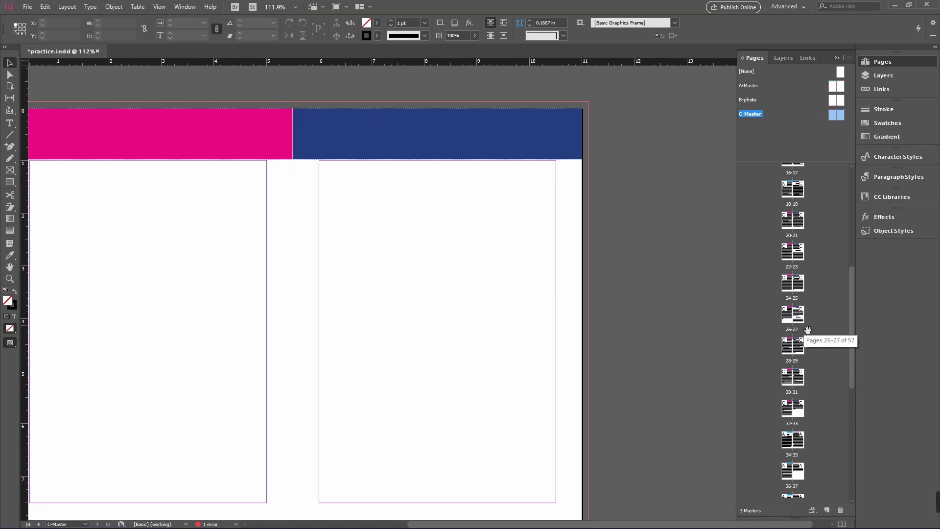
pyautogui.hotkey('alt', 'd')
pyautogui.press('a')
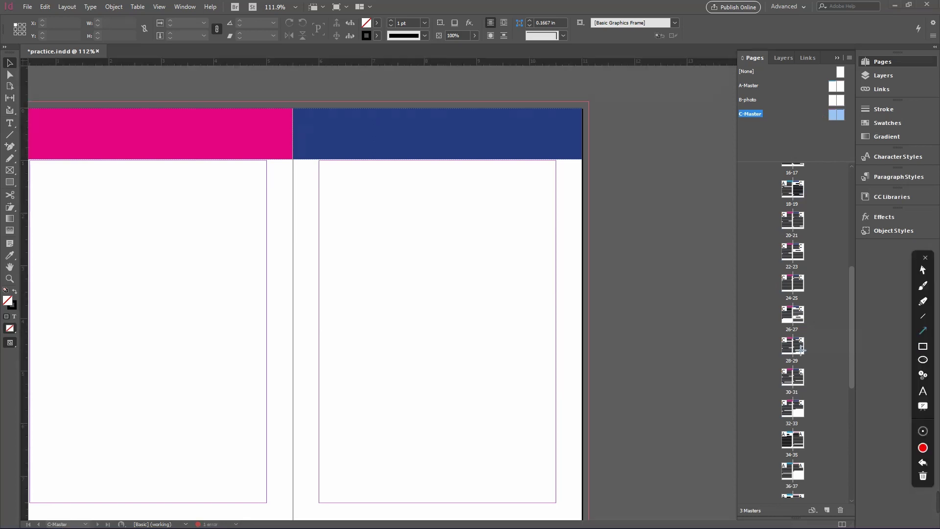
pyautogui.moveTo(723, 365); pyautogui.dragTo(786, 287)
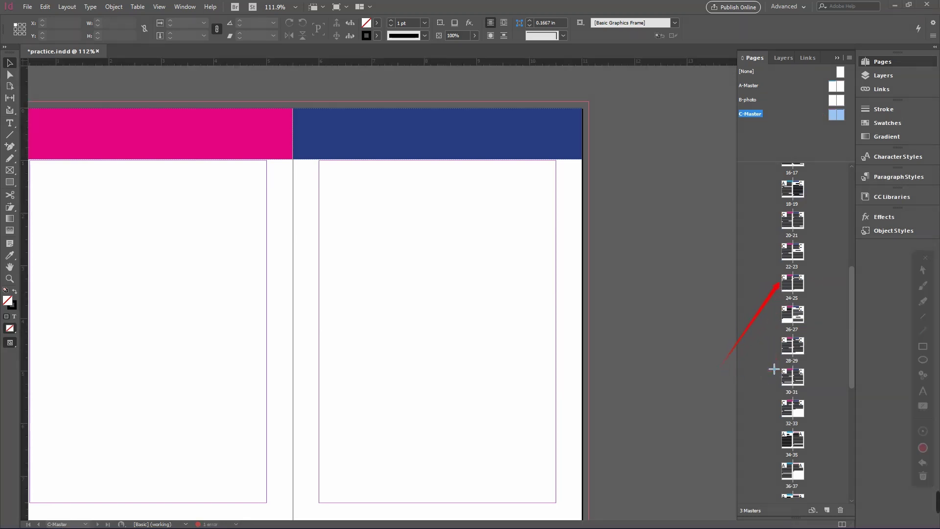
pyautogui.moveTo(738, 227); pyautogui.dragTo(779, 189)
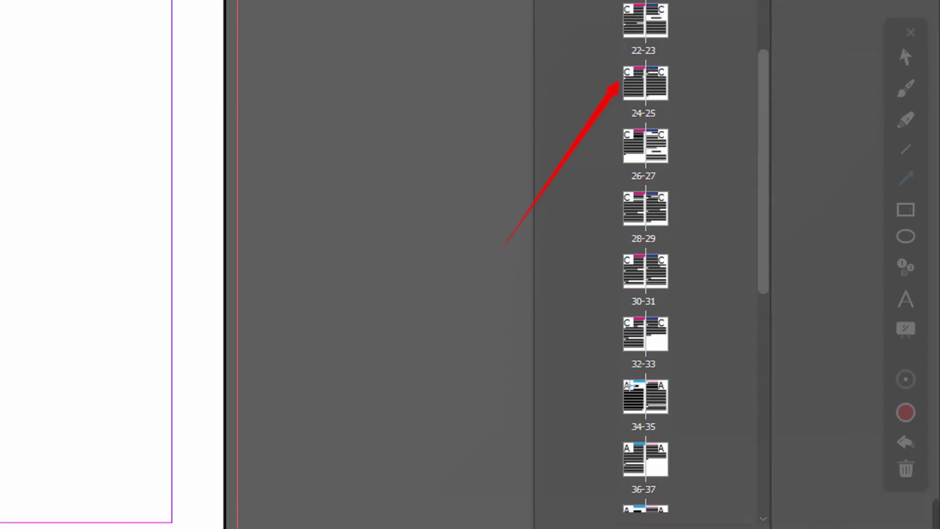
pyautogui.moveTo(577, 399); pyautogui.dragTo(616, 381)
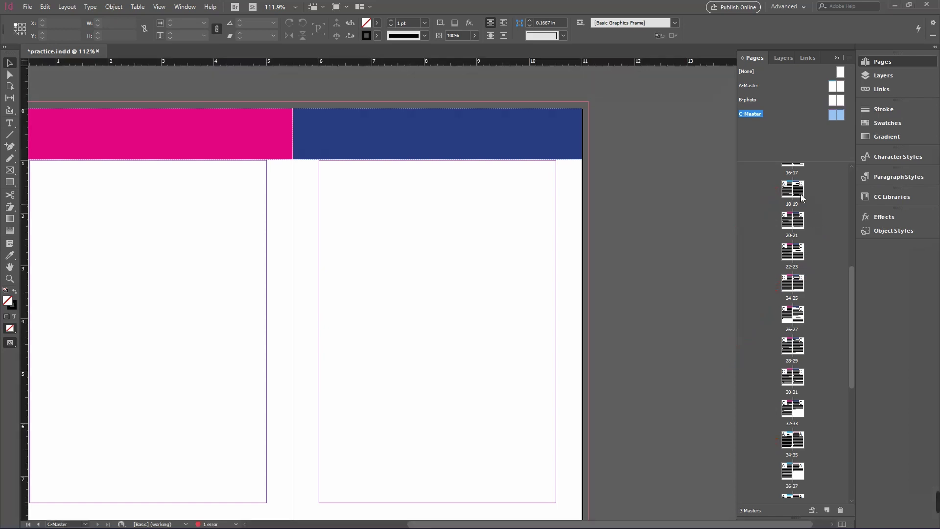
# - Open the B-photo master spread and examine its footer band
pyautogui.click(770, 127)
pyautogui.click(796, 100)
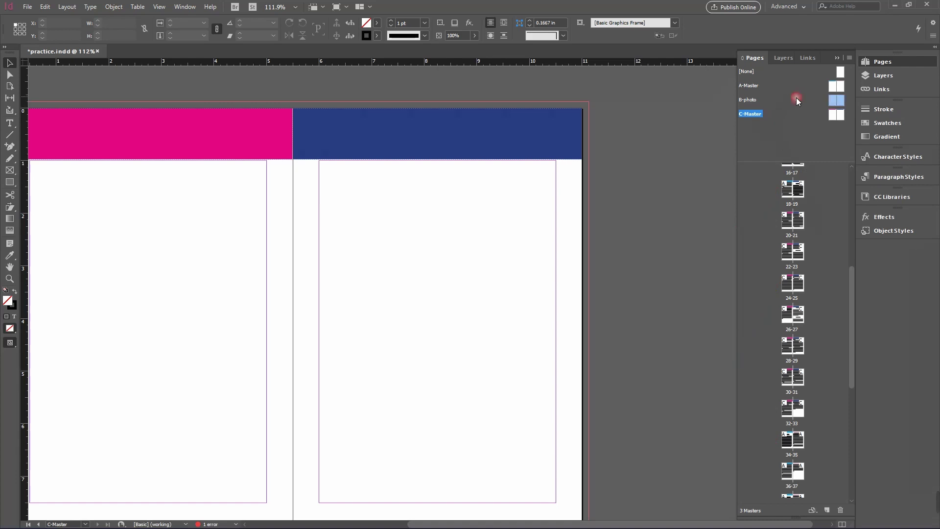
pyautogui.doubleClick(812, 99)
pyautogui.scroll(-3, 554, 348)
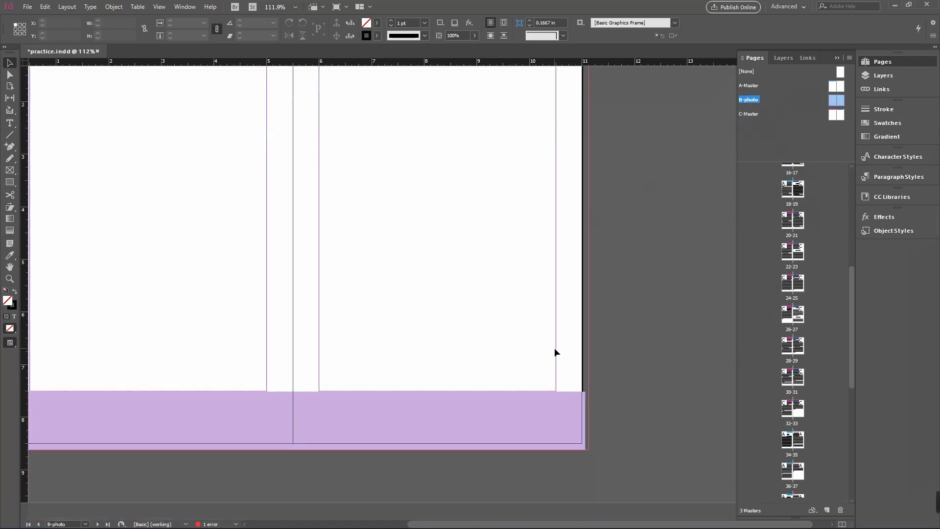
pyautogui.scroll(2, 571, 332)
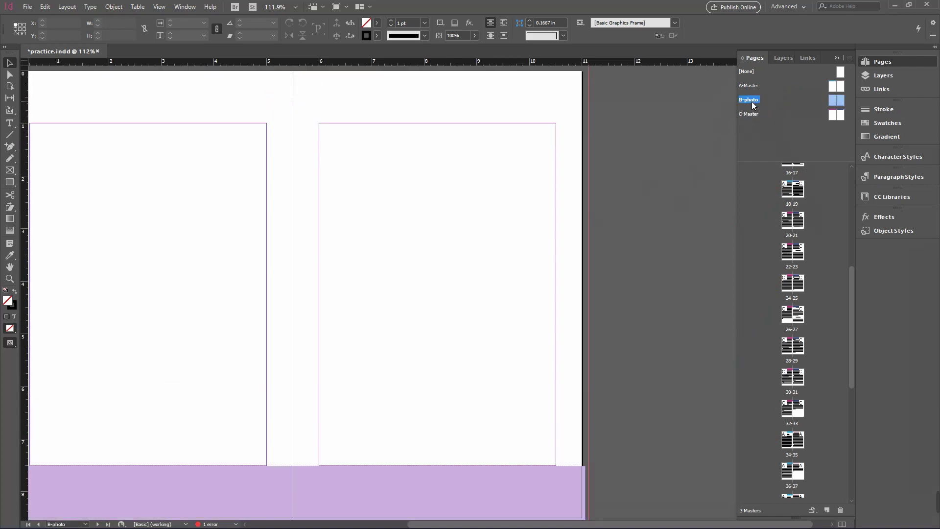
# - Find the blank pages at the end of the document and open page 55
pyautogui.moveTo(853, 284); pyautogui.dragTo(853, 403)
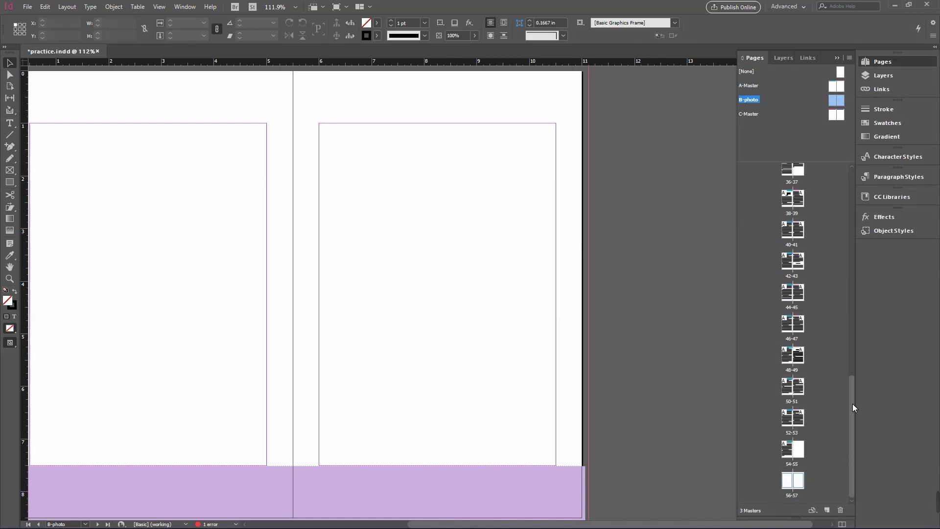
pyautogui.moveTo(837, 435); pyautogui.dragTo(804, 466)
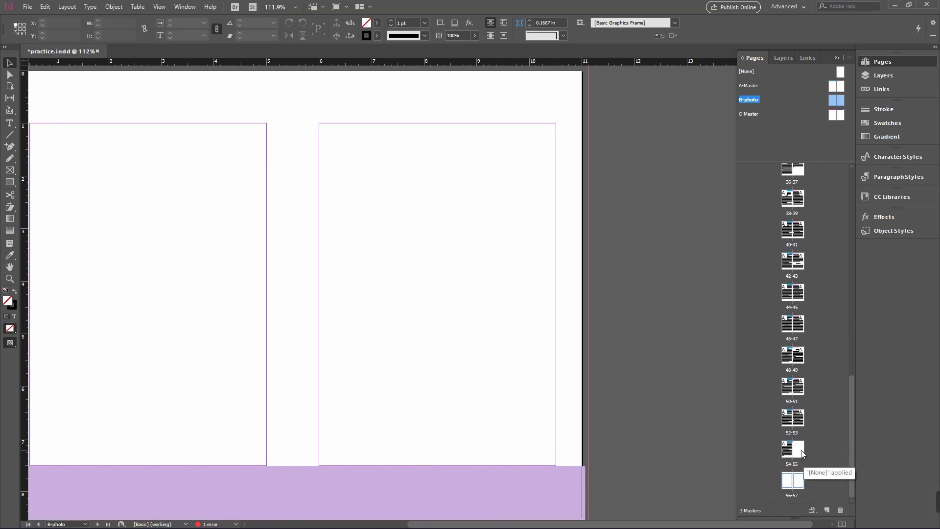
pyautogui.doubleClick(801, 450)
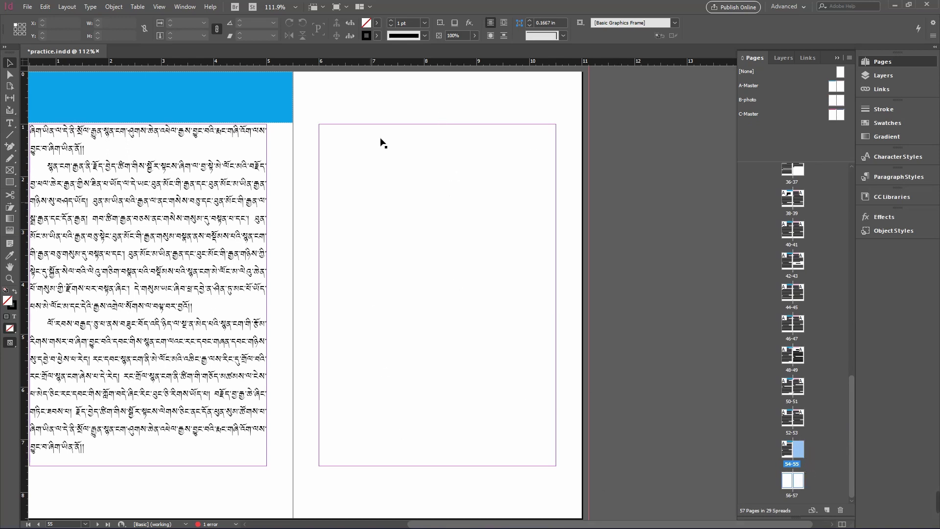
# - Apply the B-photo master to the blank pages 55, 56 and 57
pyautogui.doubleClick(835, 99)
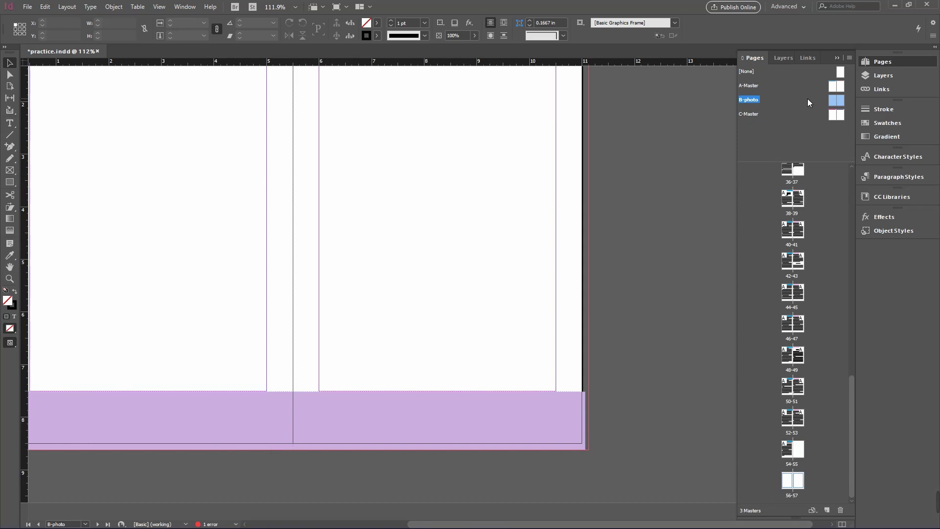
pyautogui.click(797, 455)
pyautogui.moveTo(803, 101); pyautogui.dragTo(805, 458)
pyautogui.moveTo(805, 458); pyautogui.dragTo(797, 449)
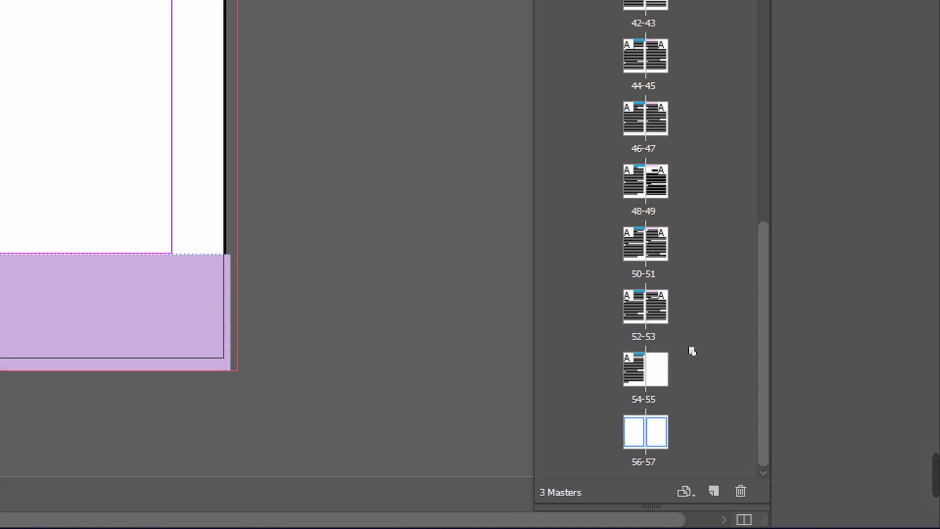
pyautogui.moveTo(692, 351); pyautogui.dragTo(659, 368)
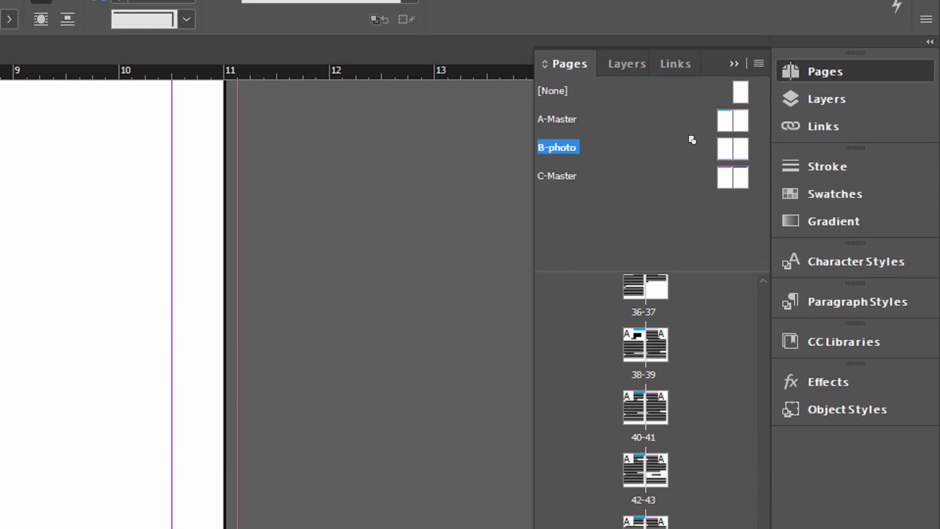
pyautogui.click(691, 141)
pyautogui.moveTo(691, 143); pyautogui.dragTo(675, 528)
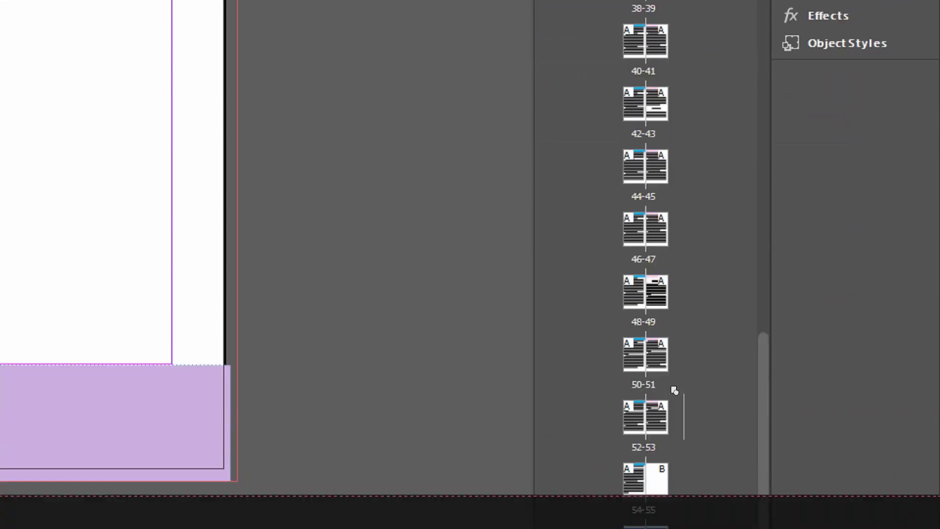
pyautogui.moveTo(675, 390); pyautogui.dragTo(639, 528)
pyautogui.moveTo(640, 423); pyautogui.dragTo(634, 427)
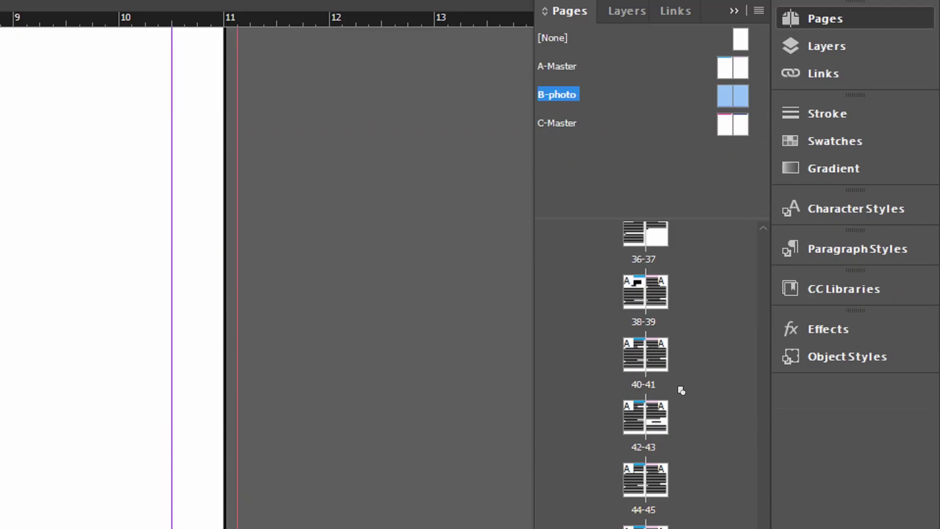
pyautogui.moveTo(655, 400); pyautogui.dragTo(657, 424)
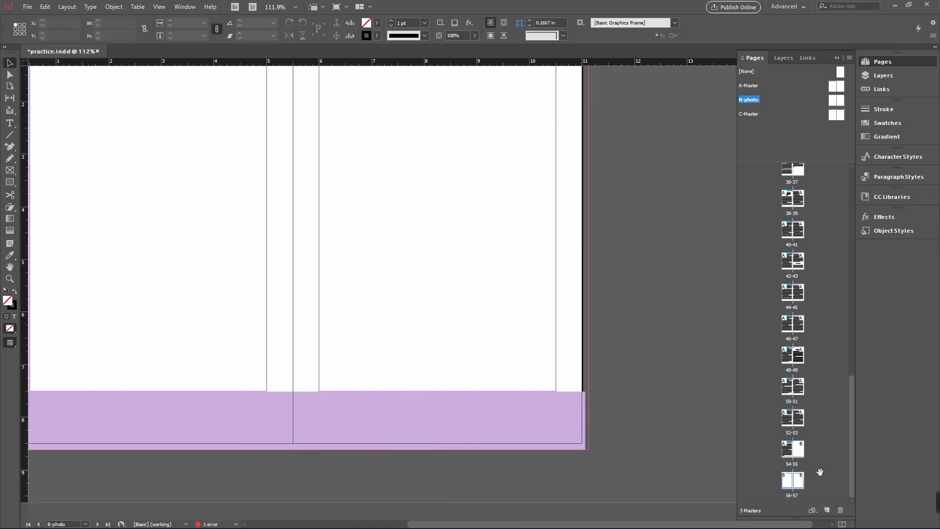
# - Open pages 55, 56 and 54 to check the footer bands across the last two spreads
pyautogui.doubleClick(802, 451)
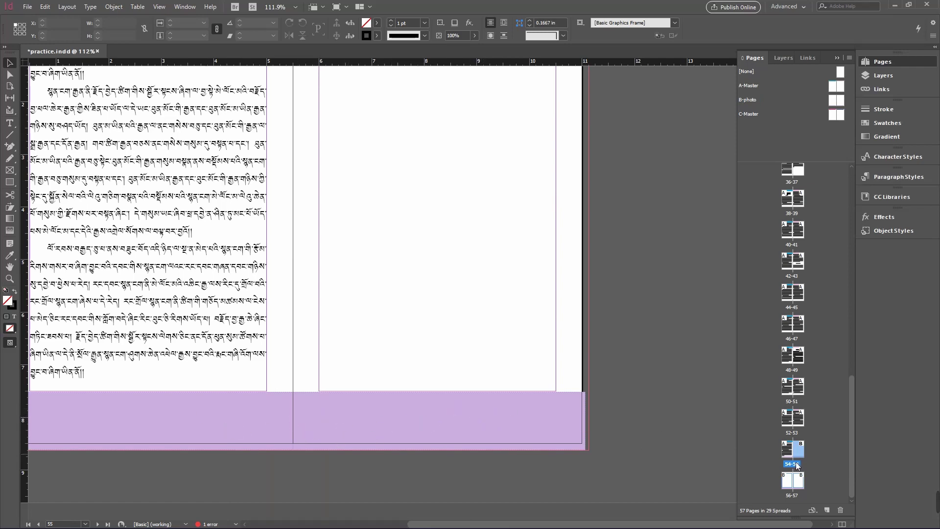
pyautogui.doubleClick(788, 482)
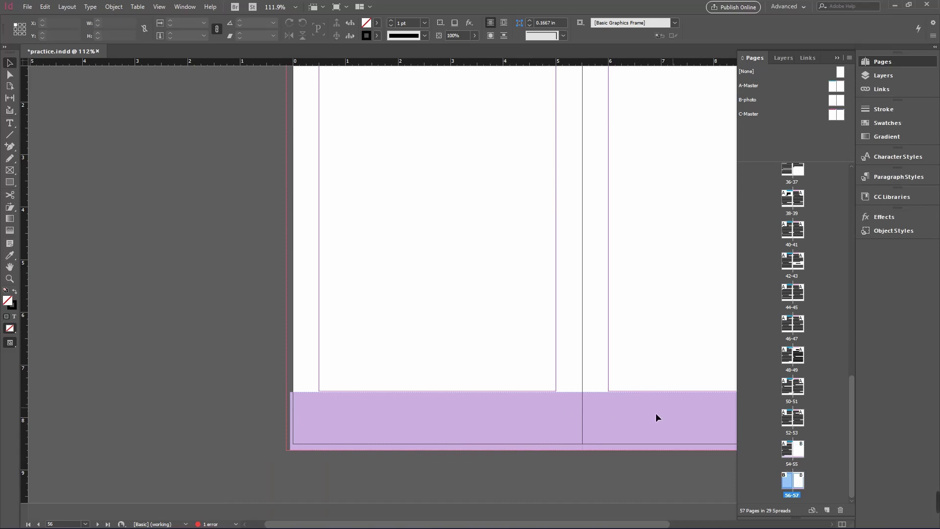
pyautogui.hscroll(5, 656, 417)
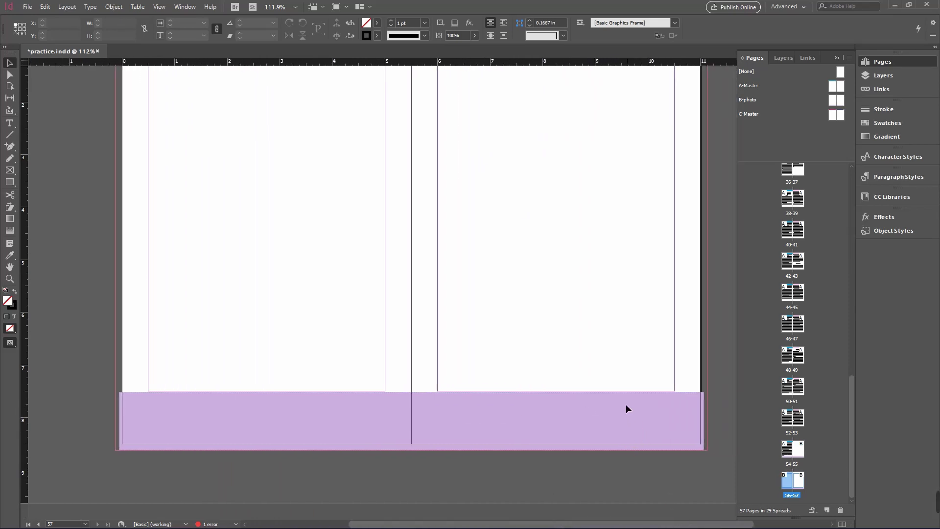
pyautogui.doubleClick(788, 453)
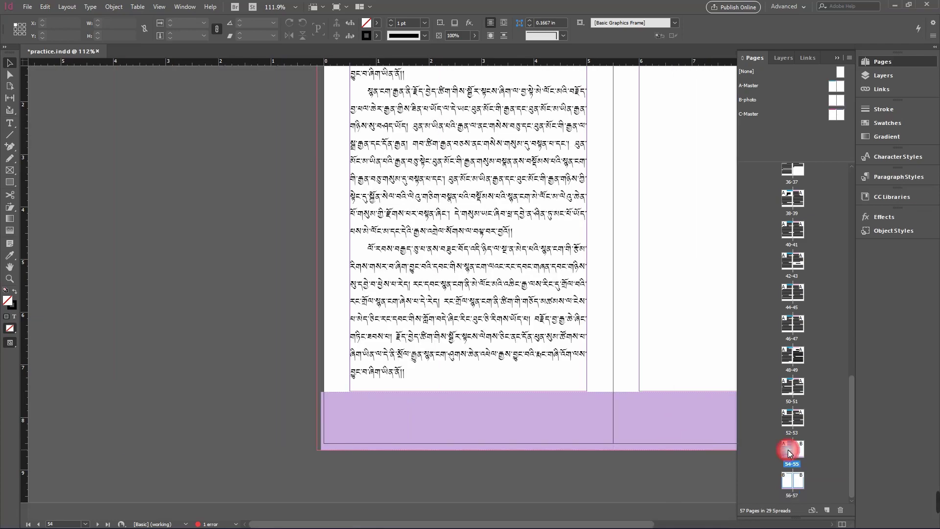
pyautogui.hscroll(5, 627, 524)
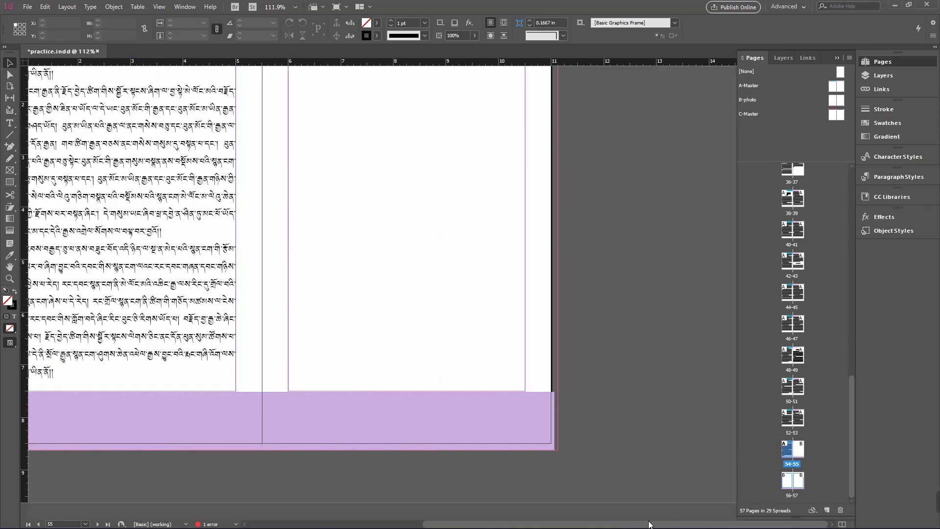
pyautogui.moveTo(650, 524); pyautogui.dragTo(569, 525)
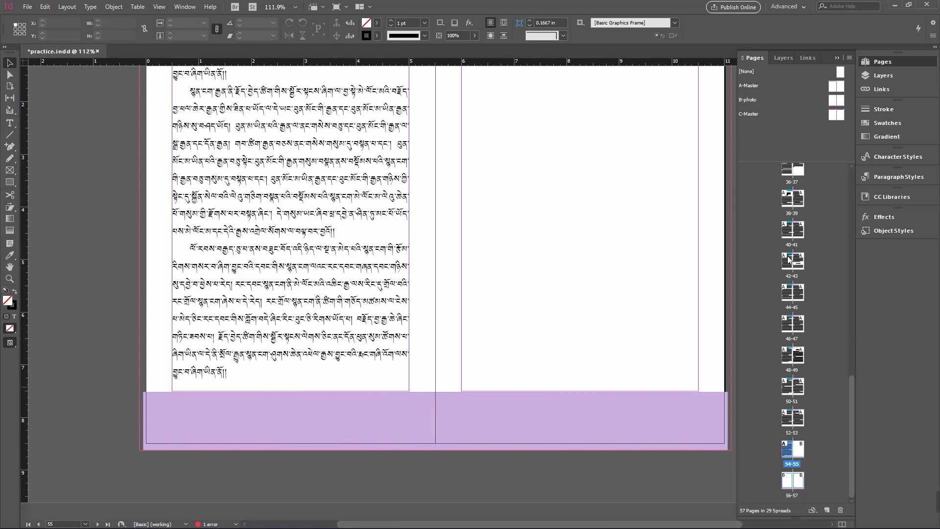
# - Open the B-photo and A-Master spreads and compare their footer areas with page 54
pyautogui.doubleClick(797, 99)
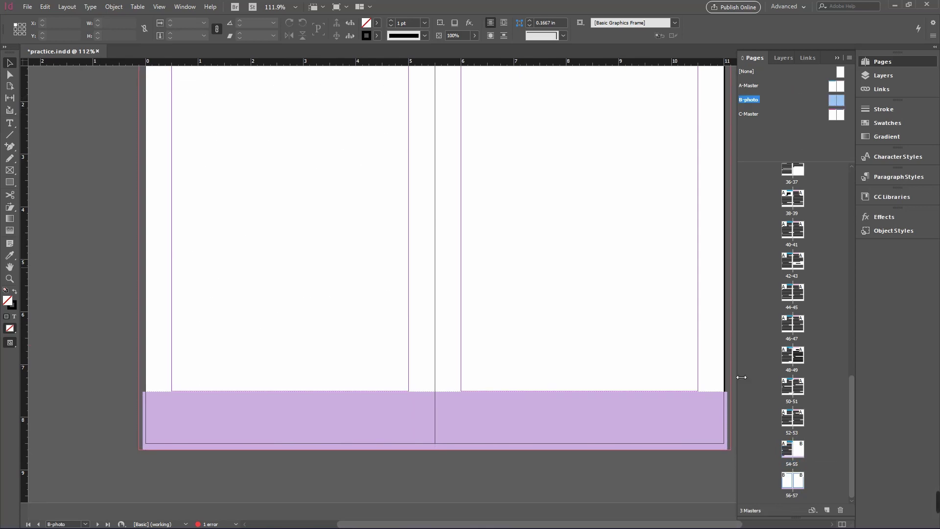
pyautogui.moveTo(710, 522); pyautogui.dragTo(727, 522)
pyautogui.doubleClick(791, 90)
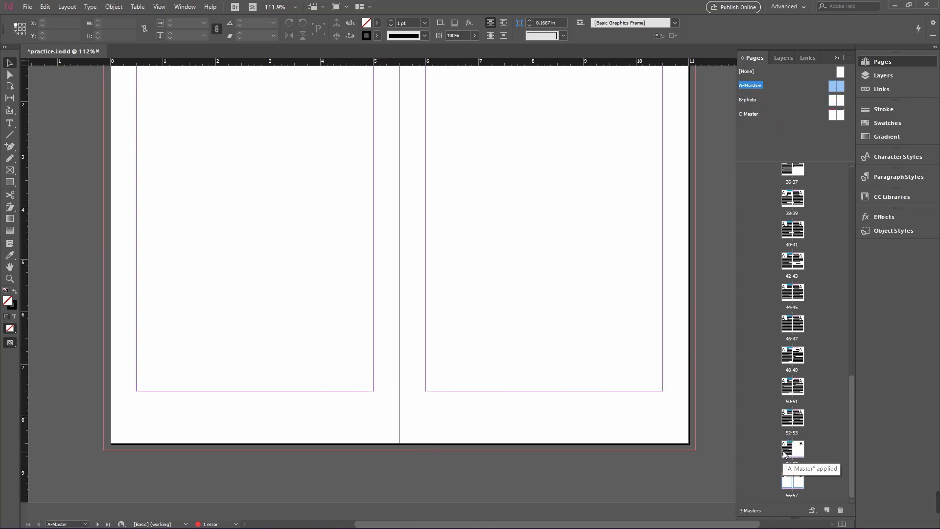
pyautogui.doubleClick(787, 453)
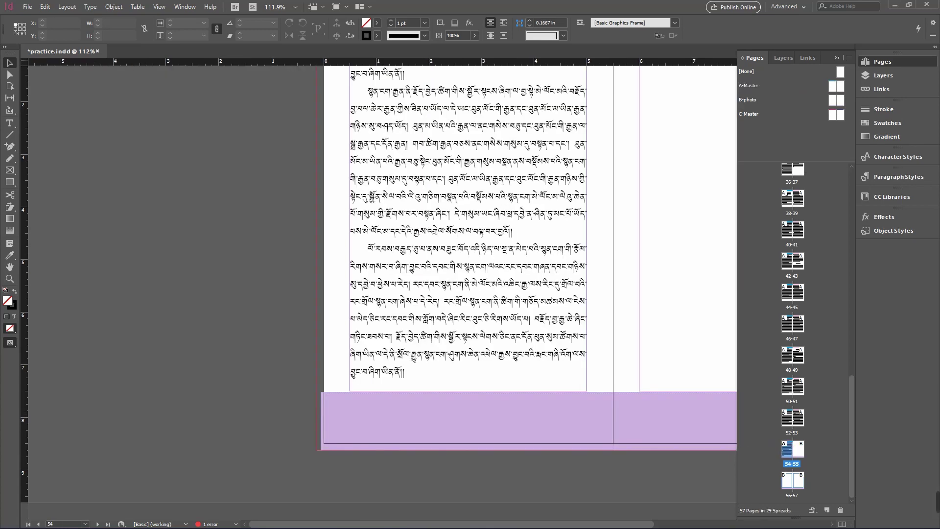
pyautogui.hscroll(5, 425, 401)
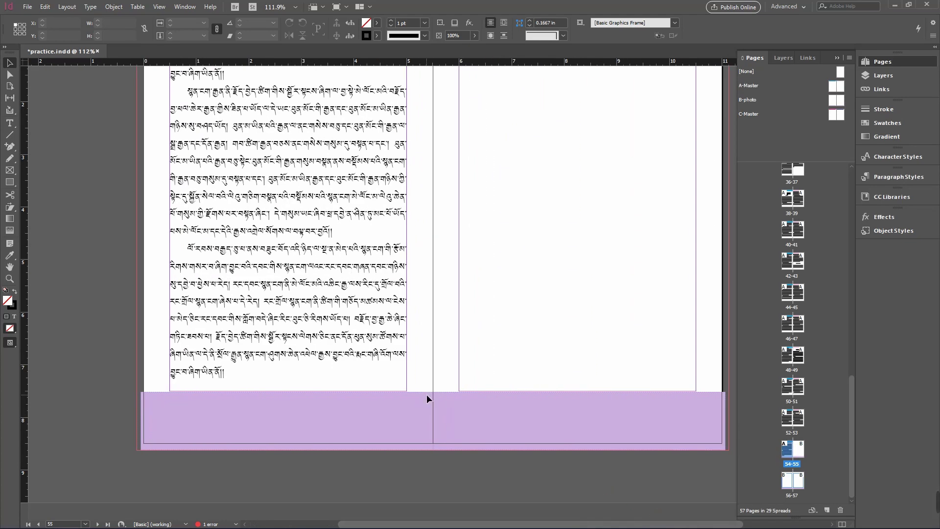
# - Delete the purple footer band from page 54 and check spread 54-55 up to its header
pyautogui.click(387, 391)
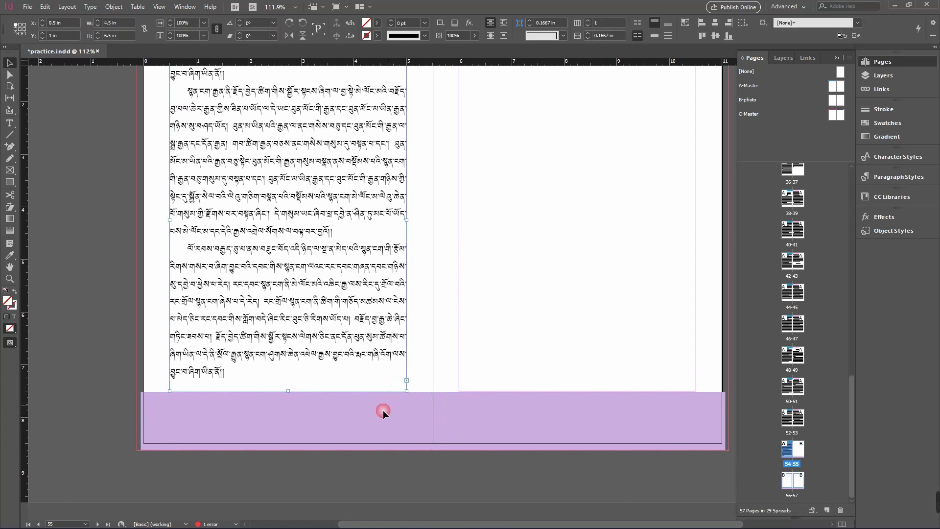
pyautogui.click(394, 405)
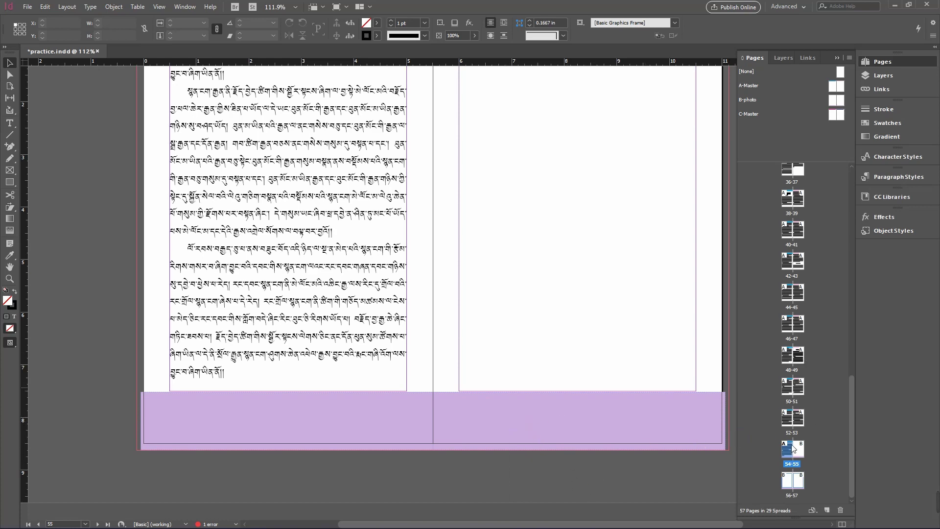
pyautogui.scroll(-3, 499, 430)
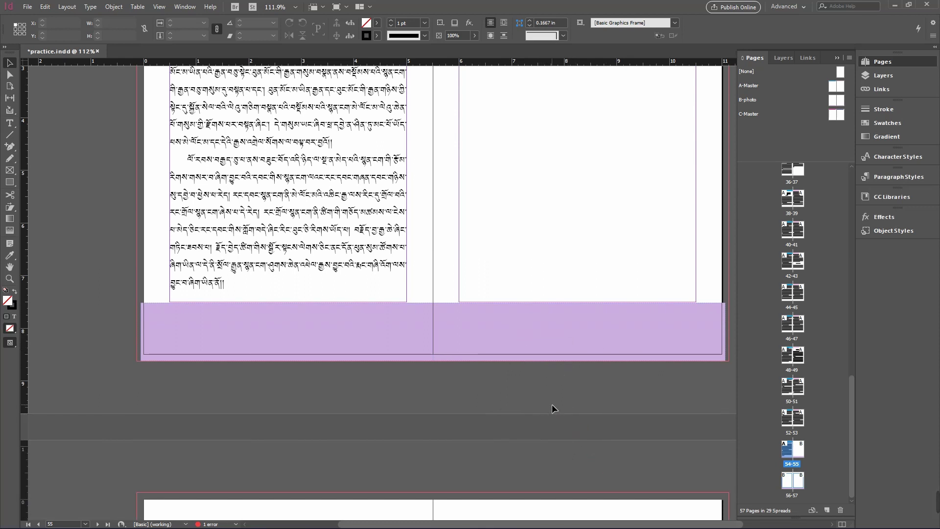
pyautogui.click(333, 331)
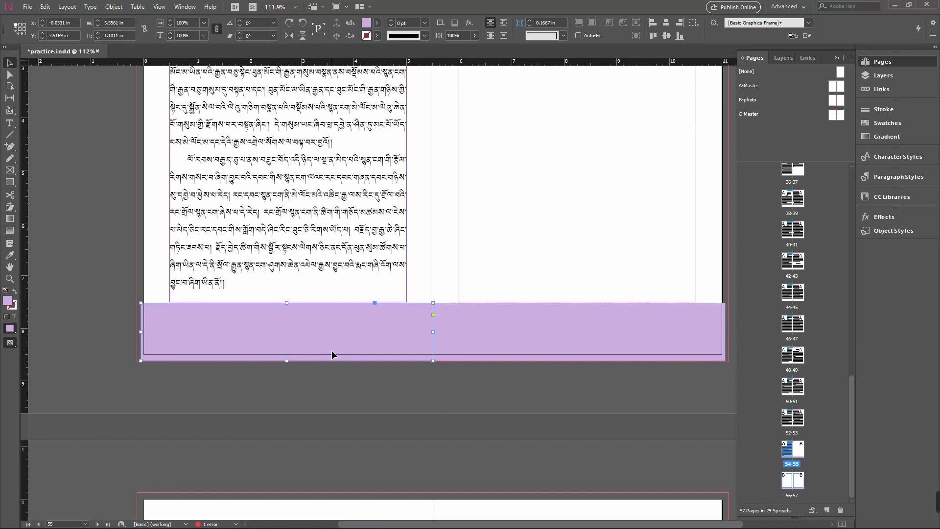
pyautogui.press('Delete')
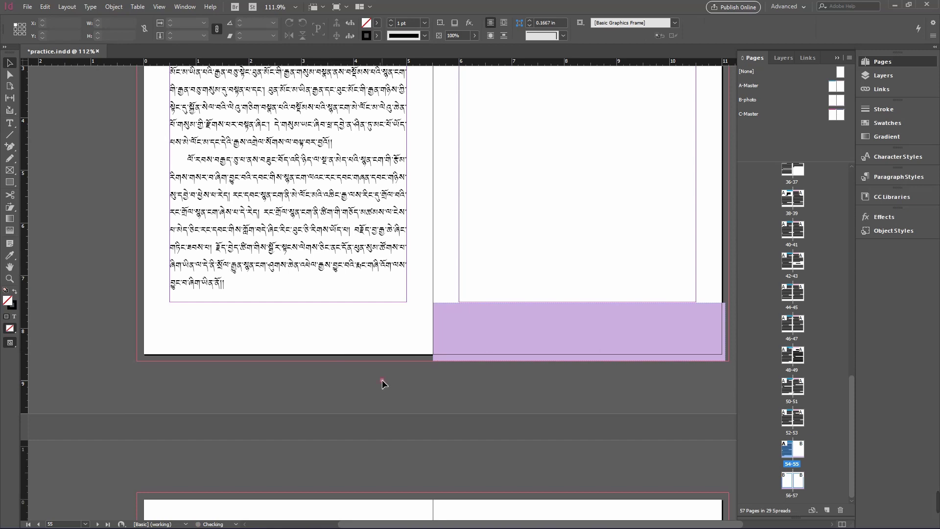
pyautogui.scroll(3, 506, 389)
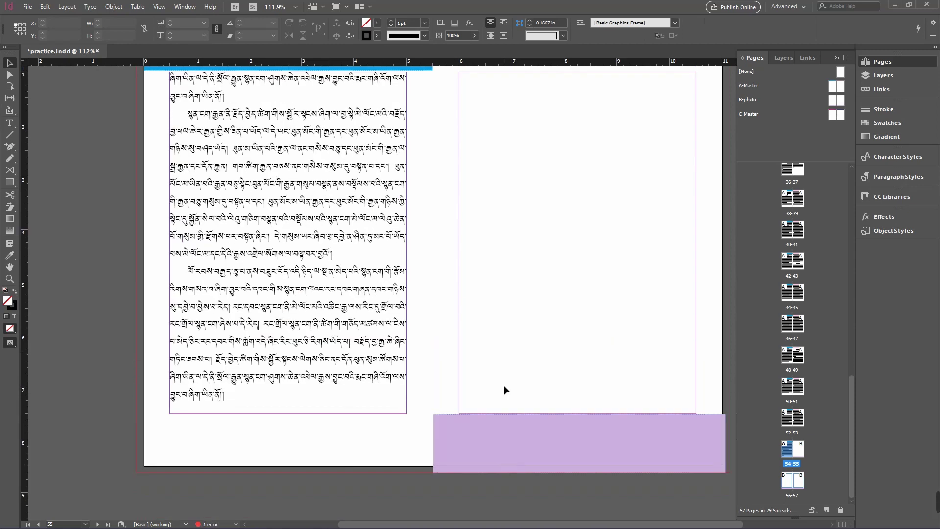
pyautogui.scroll(3, 569, 325)
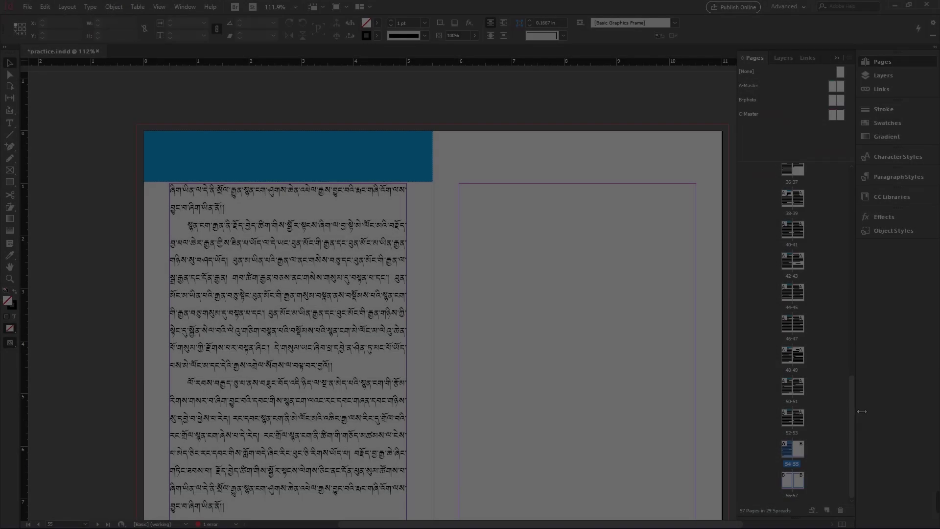
# - Return to the first page thumbnails and open the A-Master spread
pyautogui.scroll(-1, 843, 195)
pyautogui.scroll(2, 844, 194)
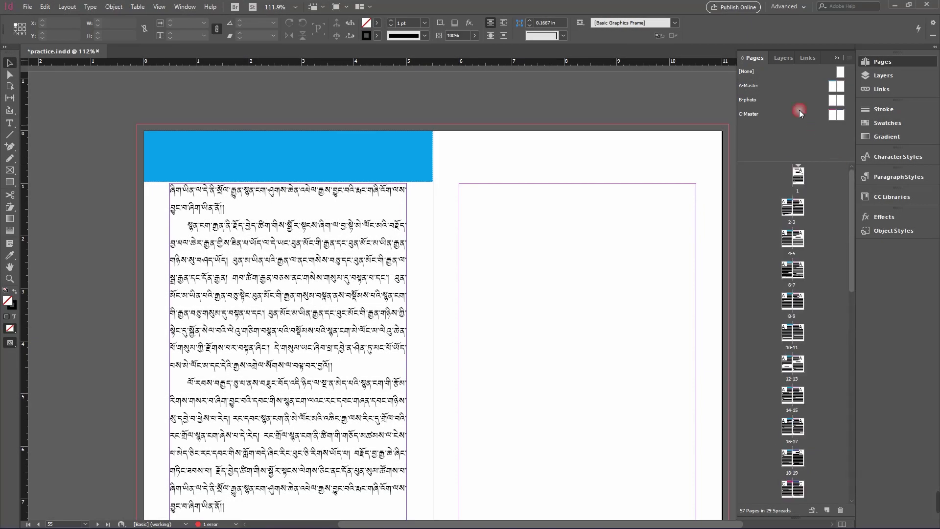
pyautogui.doubleClick(782, 87)
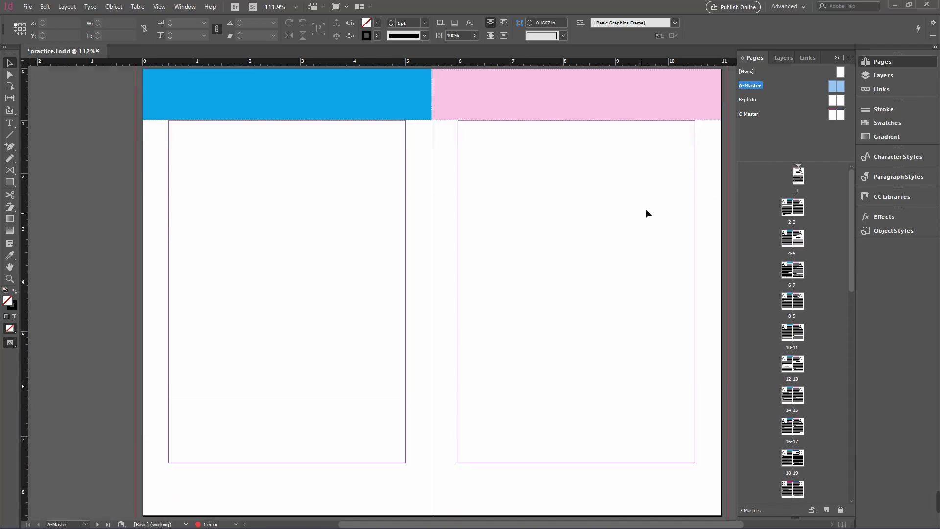
# - Delete the blue and pink header bands from the A-Master spread
pyautogui.doubleClick(797, 181)
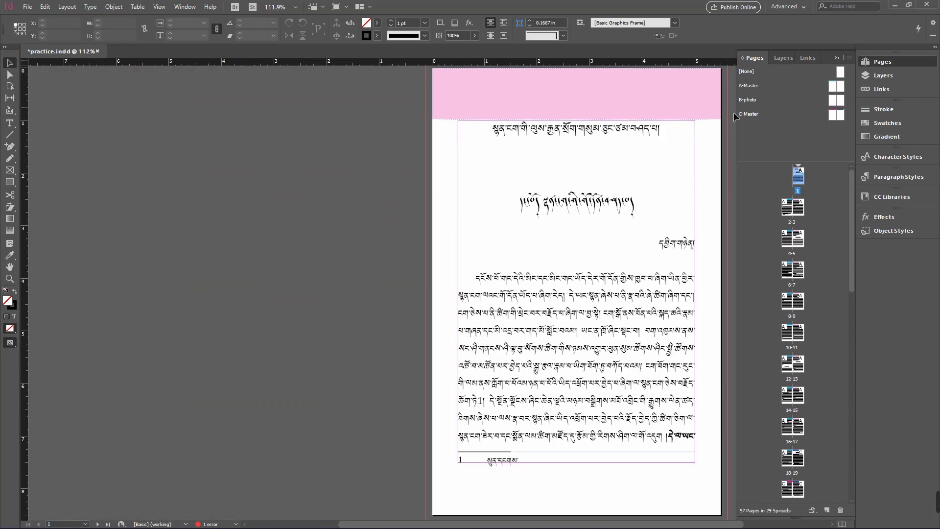
pyautogui.doubleClick(757, 88)
pyautogui.scroll(3, 504, 155)
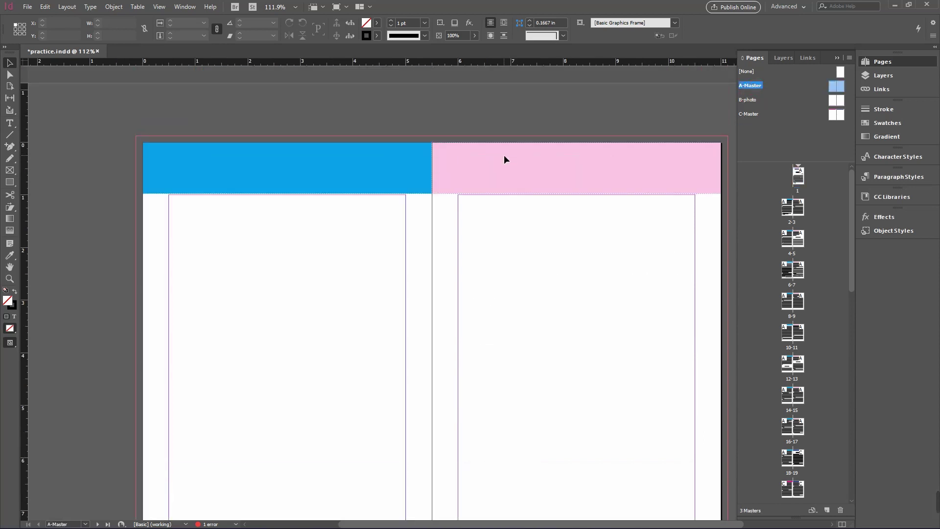
pyautogui.click(471, 176)
pyautogui.moveTo(471, 178); pyautogui.dragTo(471, 180)
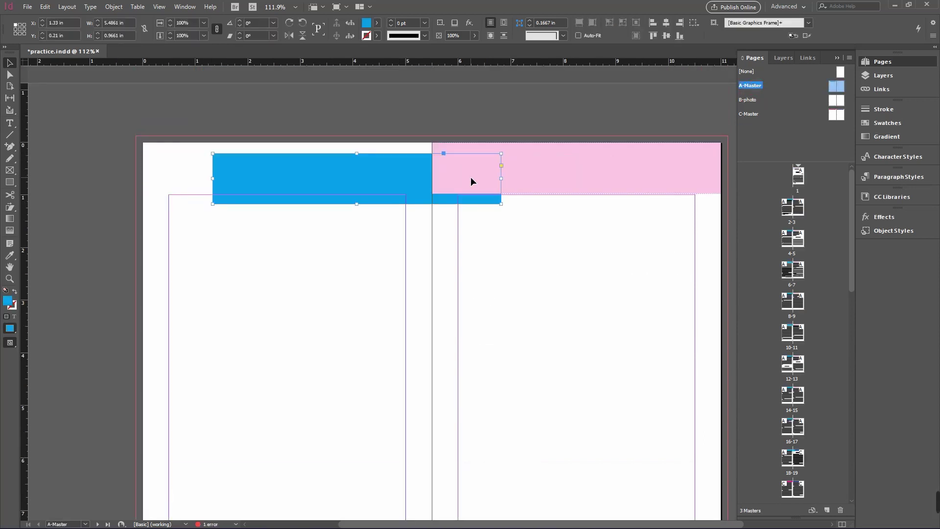
pyautogui.press('Delete')
pyautogui.click(473, 173)
pyautogui.press('Delete')
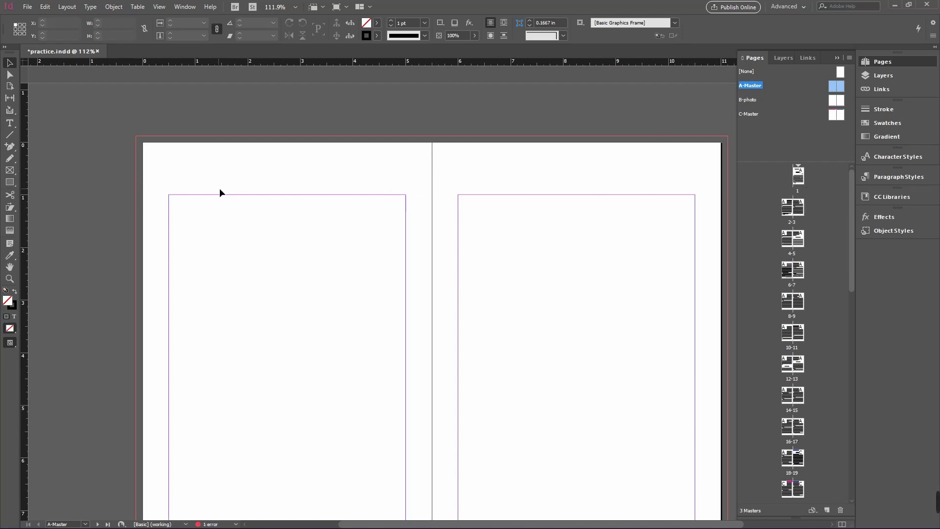
# - Draw a text frame about 4.52 × 0.36 in above the A-Master left page's margin and paste the first part of page 1's heading into it
pyautogui.click(7, 123)
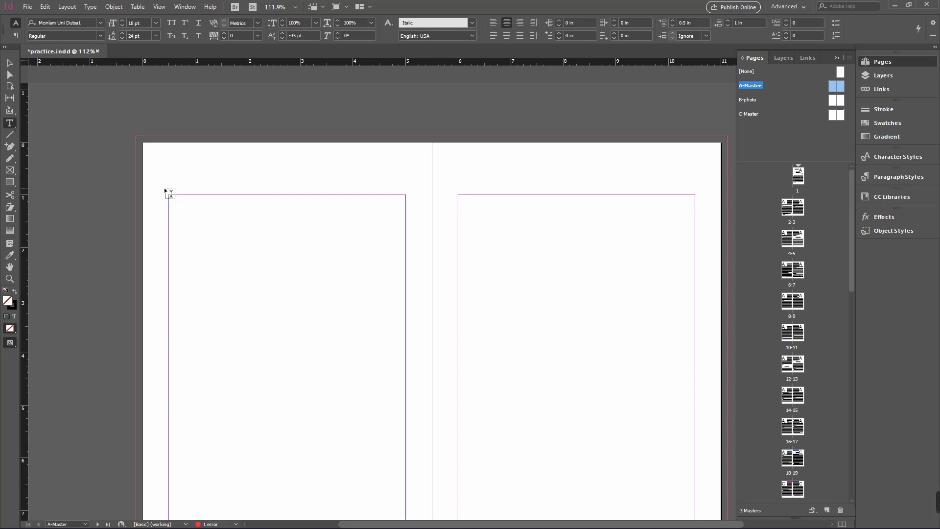
pyautogui.moveTo(169, 189); pyautogui.dragTo(405, 170)
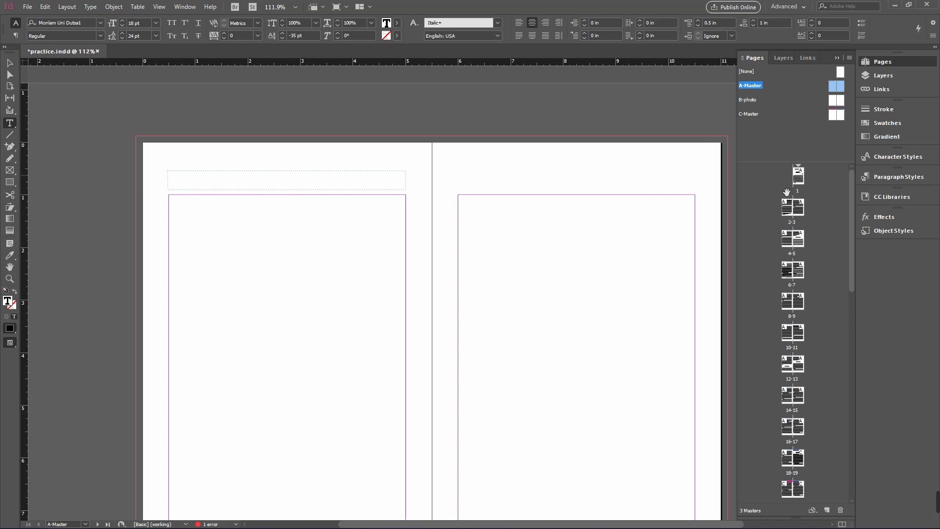
pyautogui.doubleClick(798, 175)
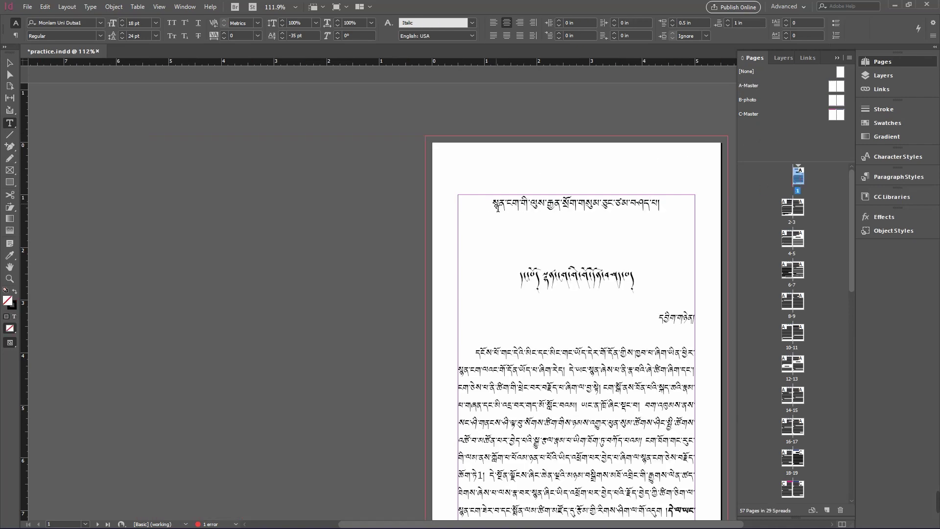
pyautogui.click(498, 208)
pyautogui.moveTo(493, 206); pyautogui.dragTo(604, 210)
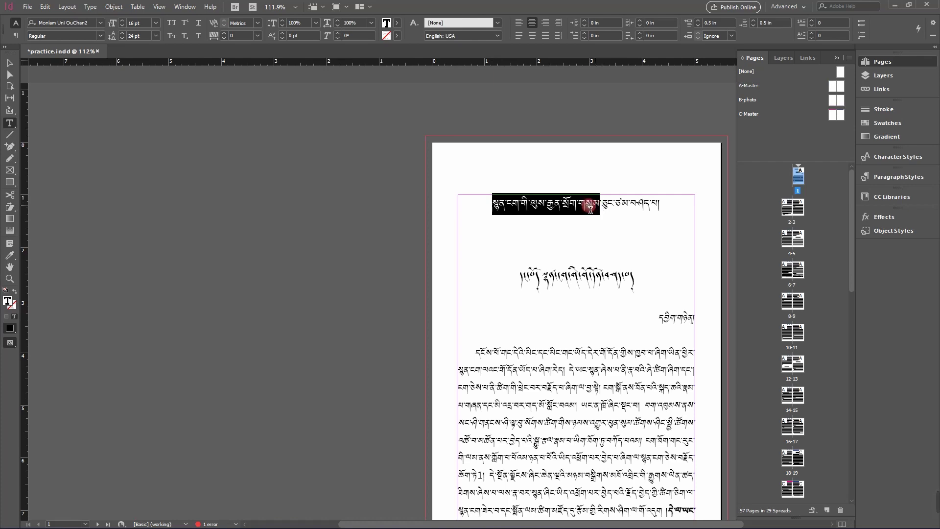
pyautogui.rightClick(581, 206)
pyautogui.click(609, 219)
pyautogui.doubleClick(798, 85)
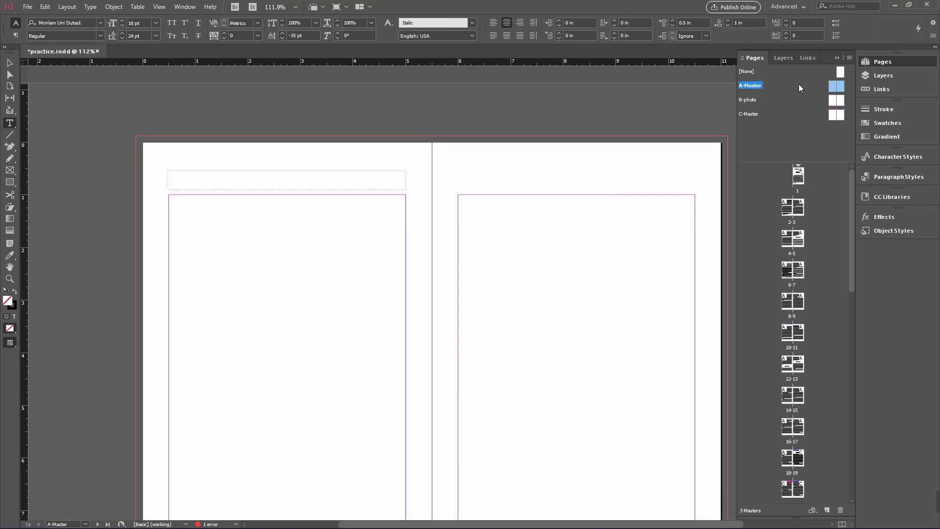
pyautogui.click(296, 182)
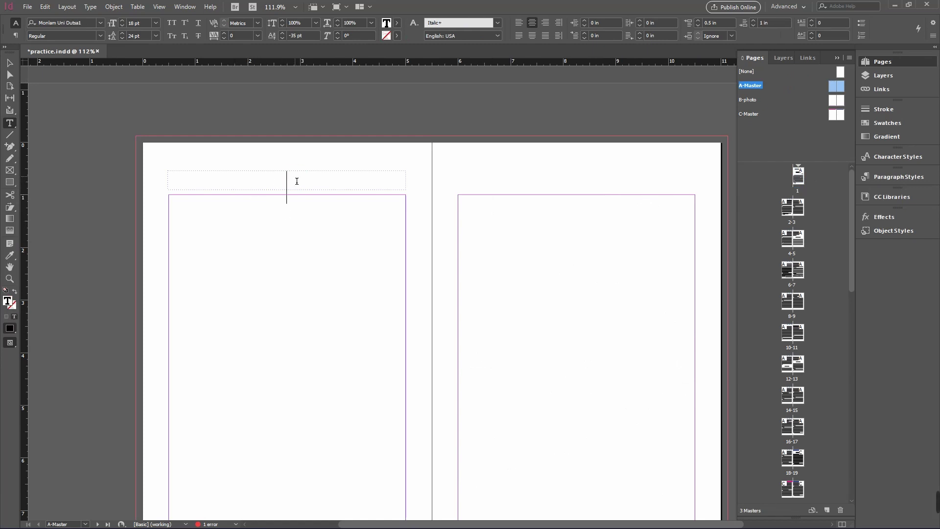
pyautogui.rightClick(295, 180)
pyautogui.click(323, 182)
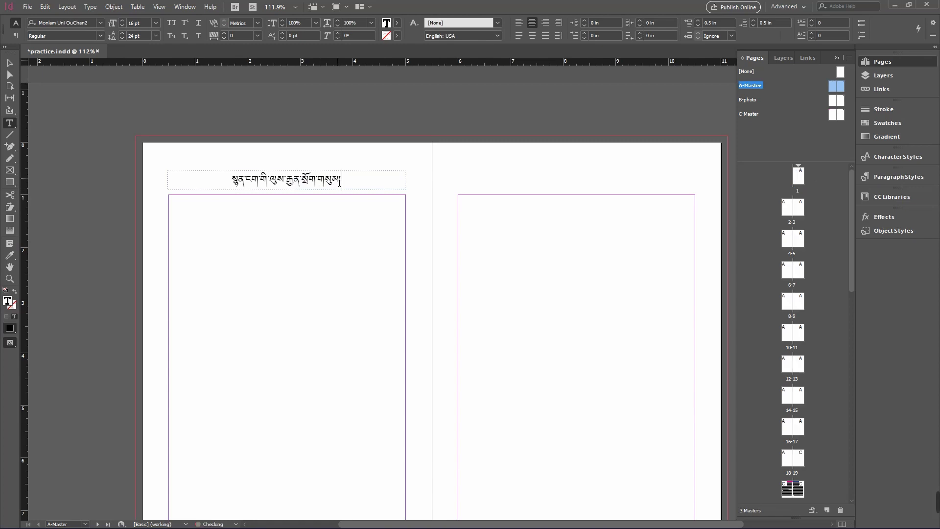
# - Set the font size of the left page's header text to 11 pt
pyautogui.hotkey('ctrl', 'a')
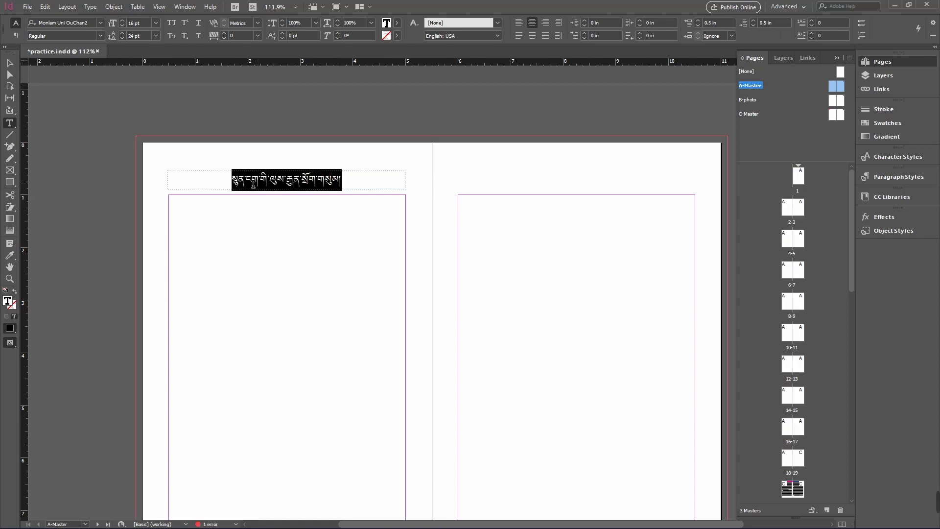
pyautogui.click(121, 26)
pyautogui.click(122, 25)
pyautogui.click(122, 25)
pyautogui.click(121, 25)
pyautogui.click(122, 25)
pyautogui.click(122, 26)
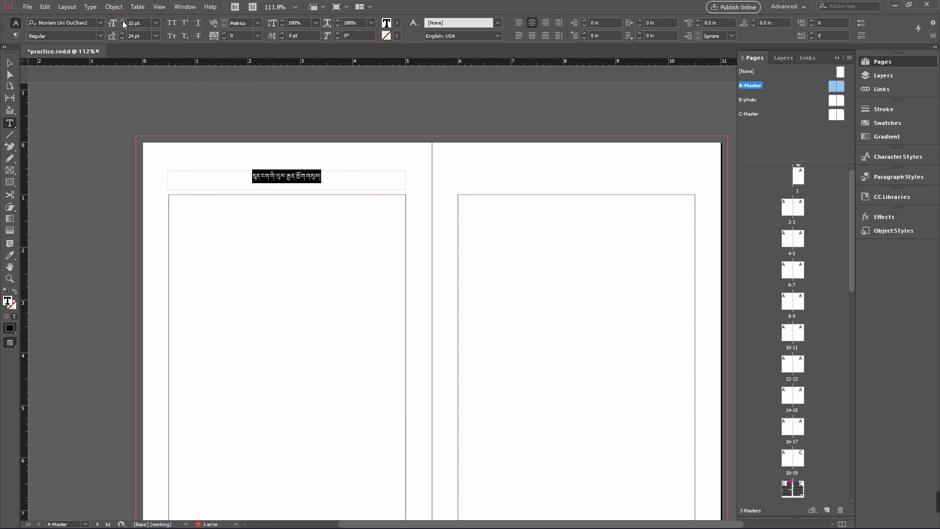
pyautogui.click(122, 21)
pyautogui.click(122, 21)
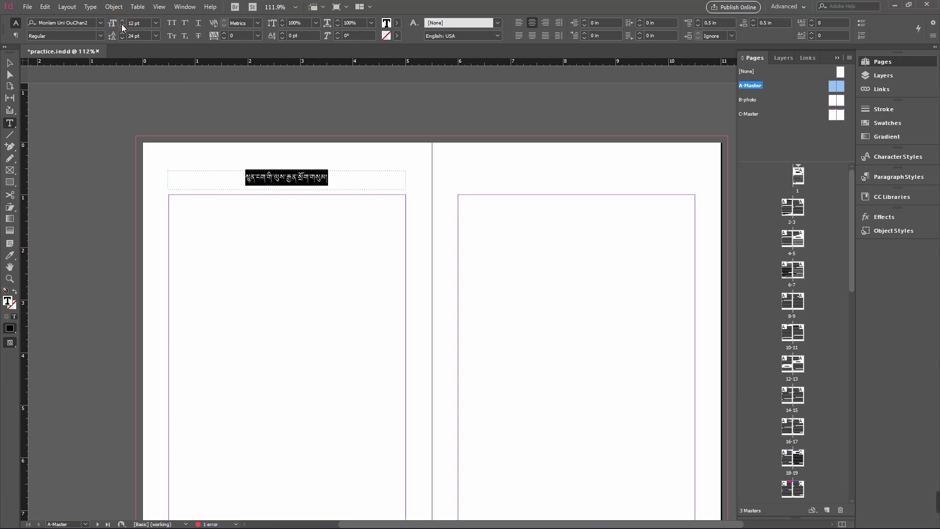
pyautogui.click(348, 164)
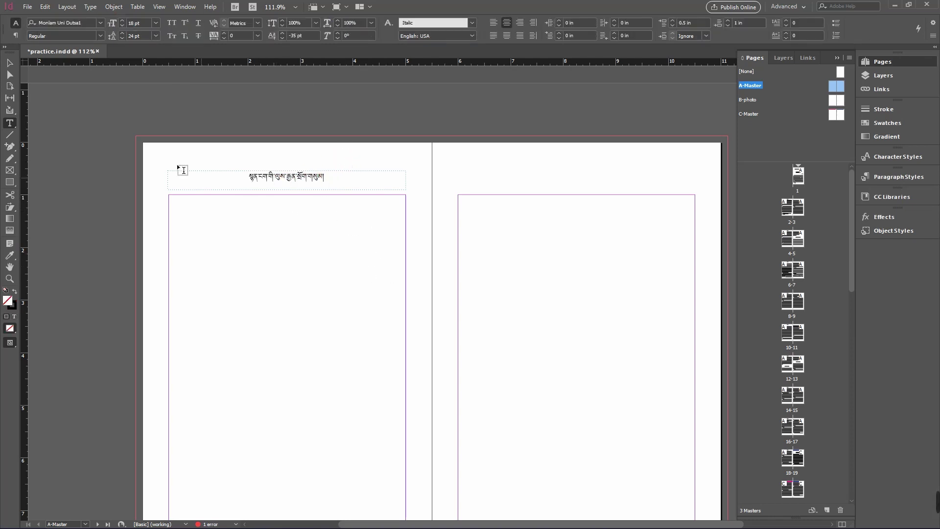
# - Draw a rectangle about 0.335 × 1 in at the left page's upper outer corner, filled C=75 M=5 Y=100 K=0 with no stroke
pyautogui.click(10, 182)
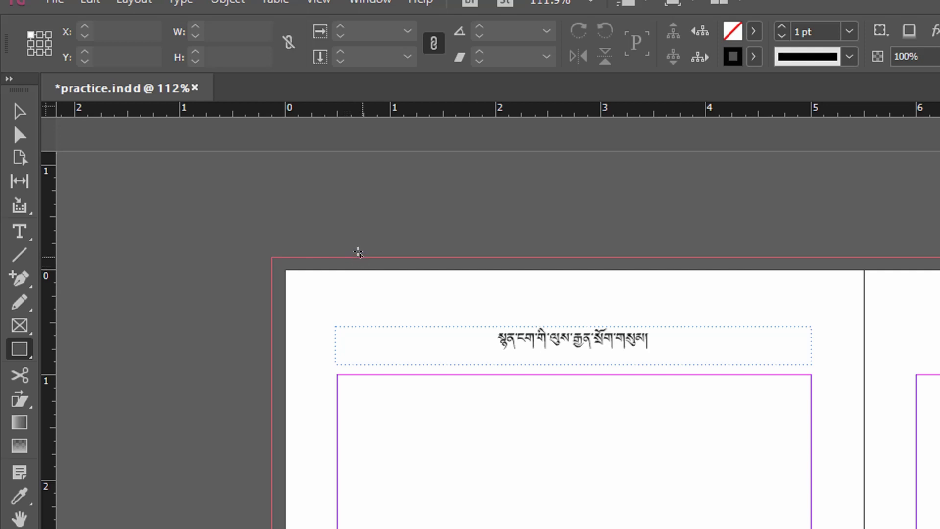
pyautogui.moveTo(341, 270); pyautogui.dragTo(374, 368)
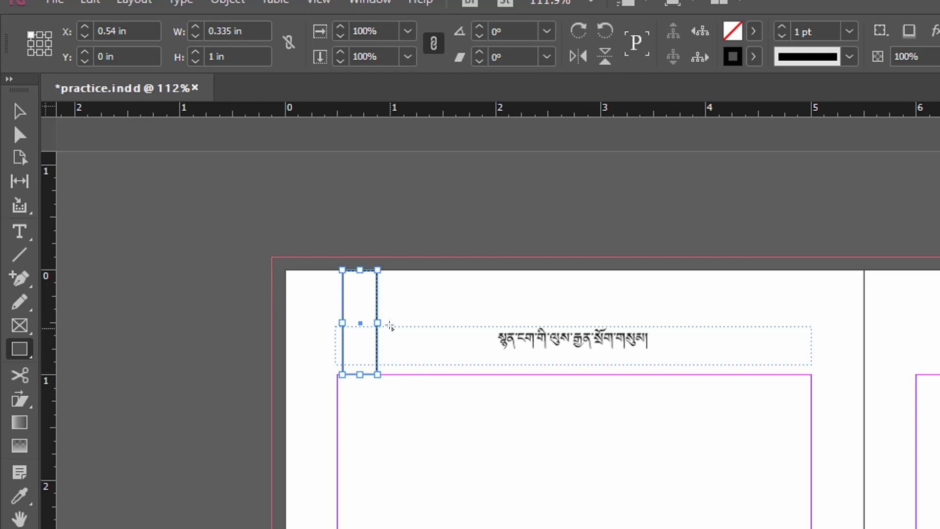
pyautogui.click(753, 31)
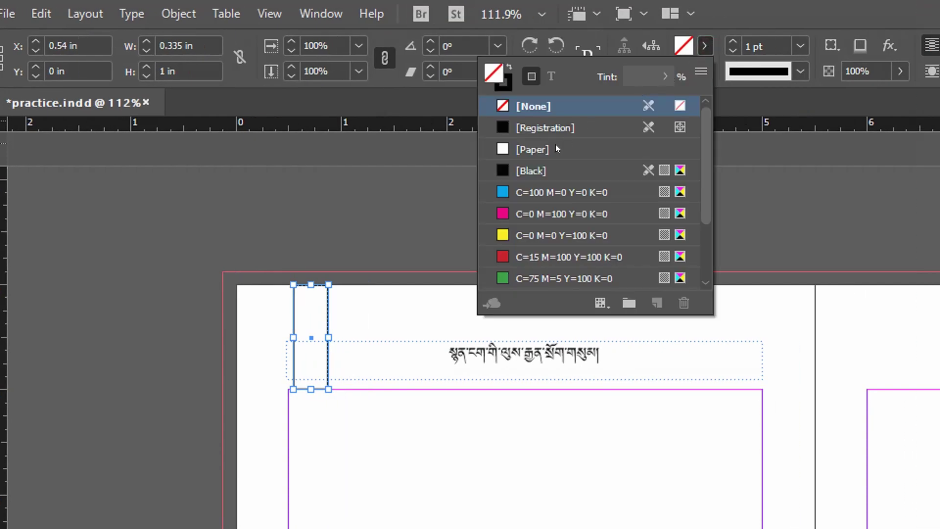
pyautogui.click(535, 275)
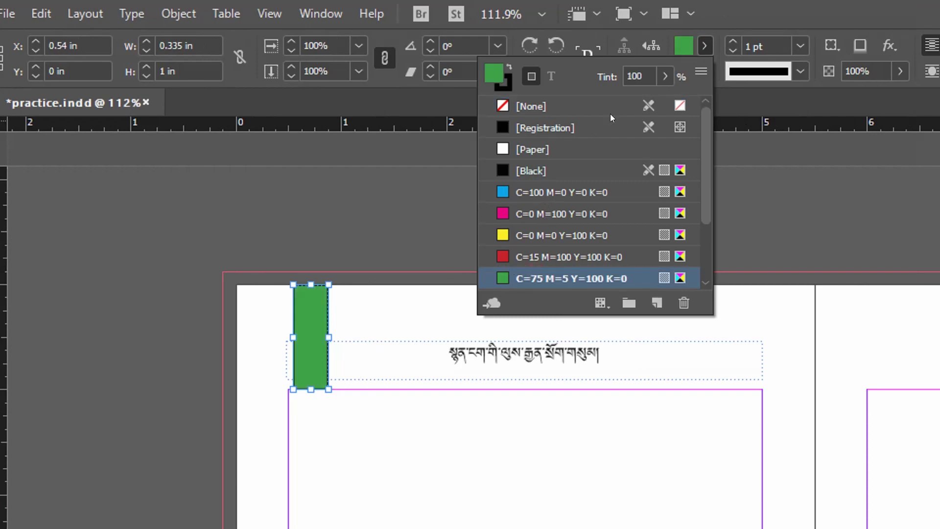
pyautogui.click(697, 72)
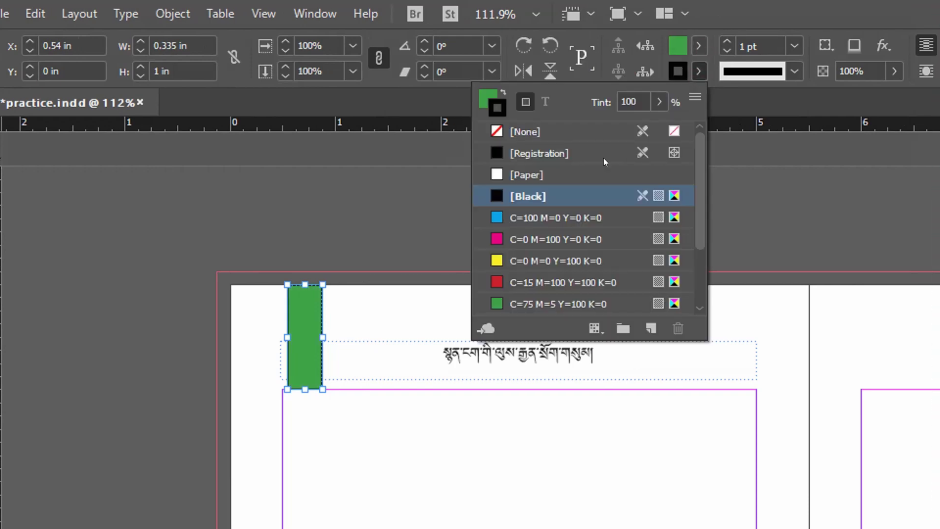
pyautogui.click(552, 132)
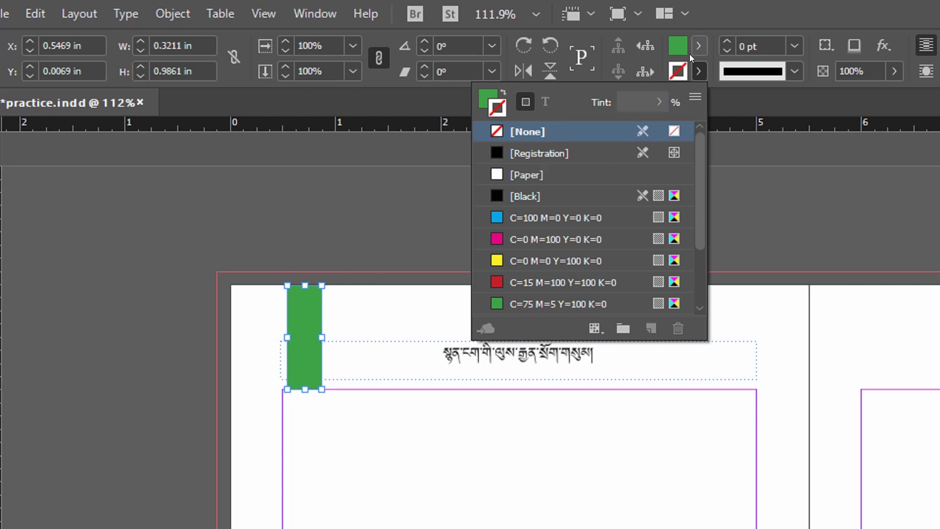
pyautogui.click(700, 71)
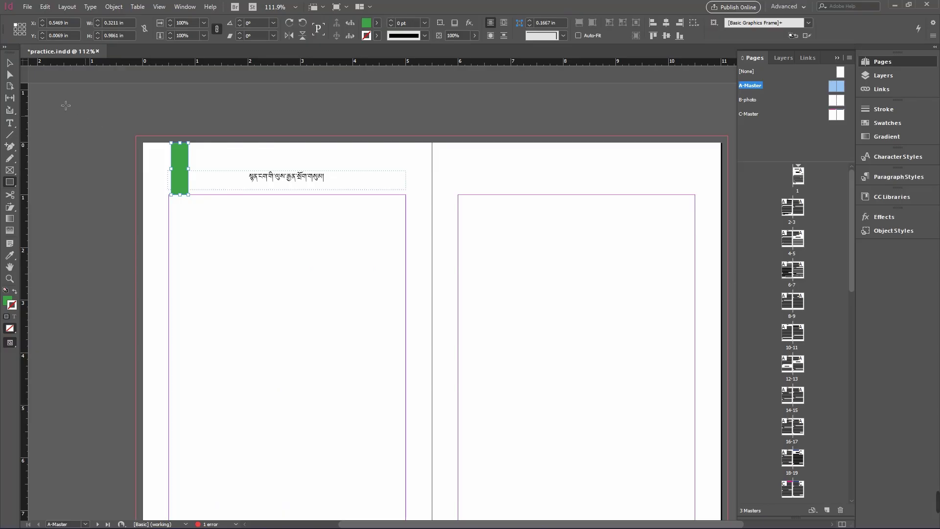
# - Fit the green tab from the top bleed along the left margin at about 0.91 in high, and copy it to the right page's outer margin
pyautogui.click(9, 63)
pyautogui.moveTo(183, 146); pyautogui.dragTo(184, 137)
pyautogui.click(213, 107)
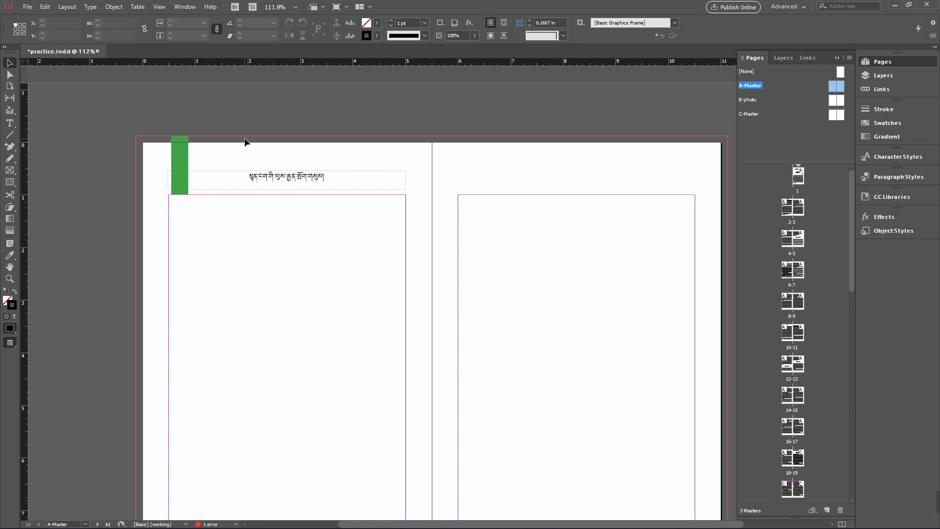
pyautogui.moveTo(182, 162); pyautogui.dragTo(182, 183)
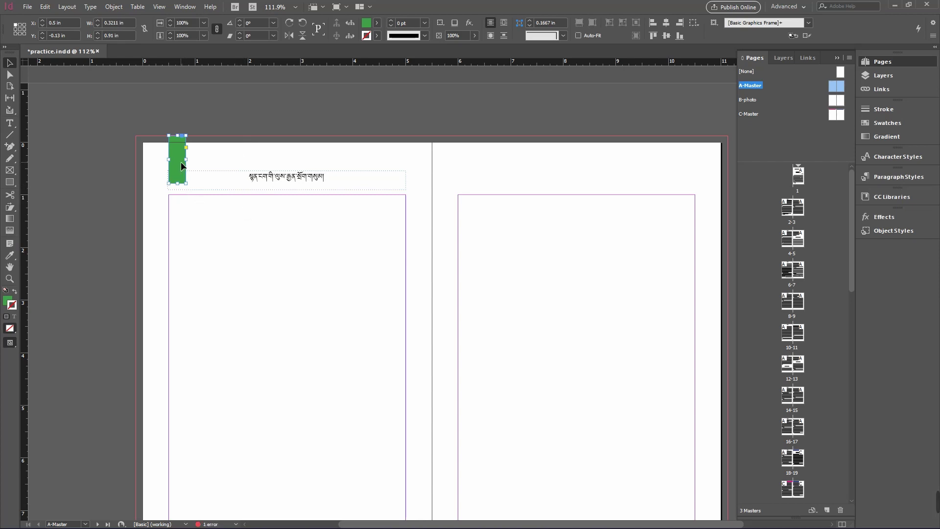
pyautogui.moveTo(182, 165); pyautogui.dragTo(692, 166)
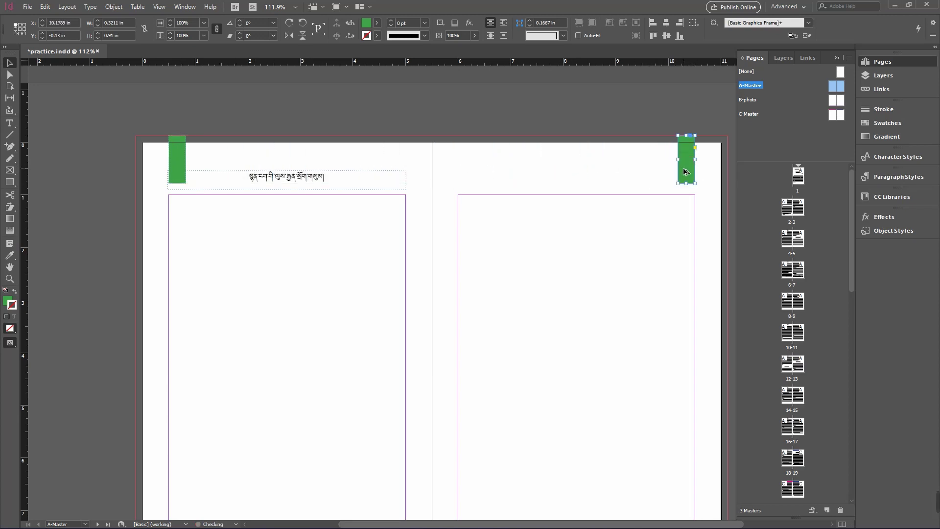
pyautogui.click(577, 105)
# - Narrow the left header text frame to about 3.71 in, place it beside the green tab, and left-align its text
pyautogui.click(244, 175)
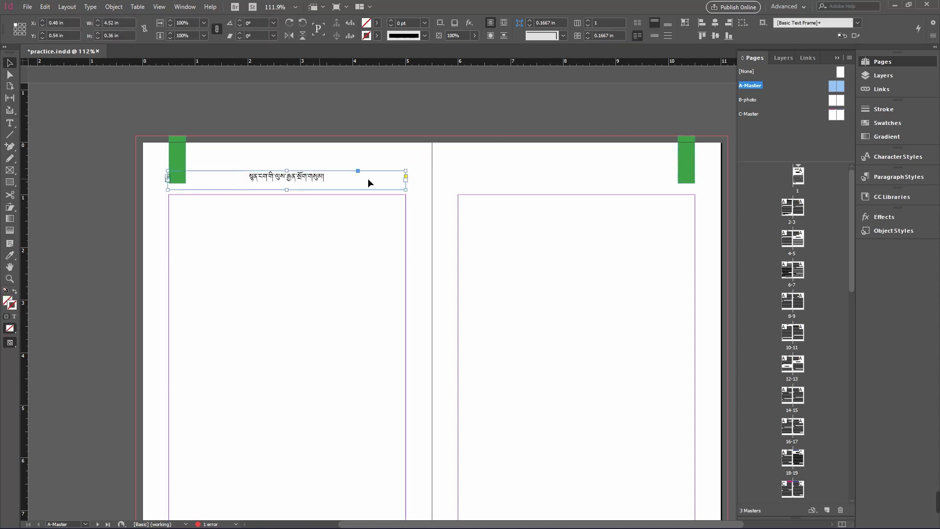
pyautogui.moveTo(406, 183); pyautogui.dragTo(363, 183)
pyautogui.moveTo(325, 186); pyautogui.dragTo(342, 179)
pyautogui.tripleClick(312, 177)
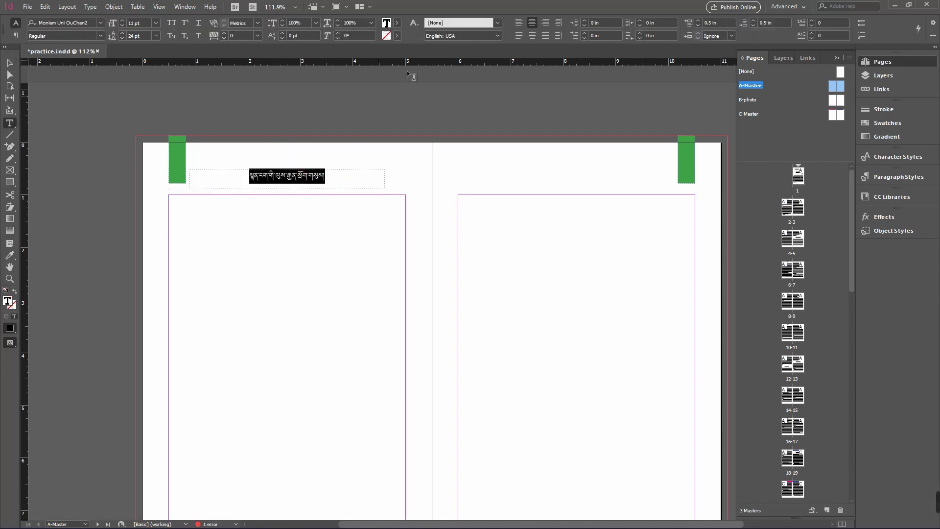
pyautogui.click(519, 23)
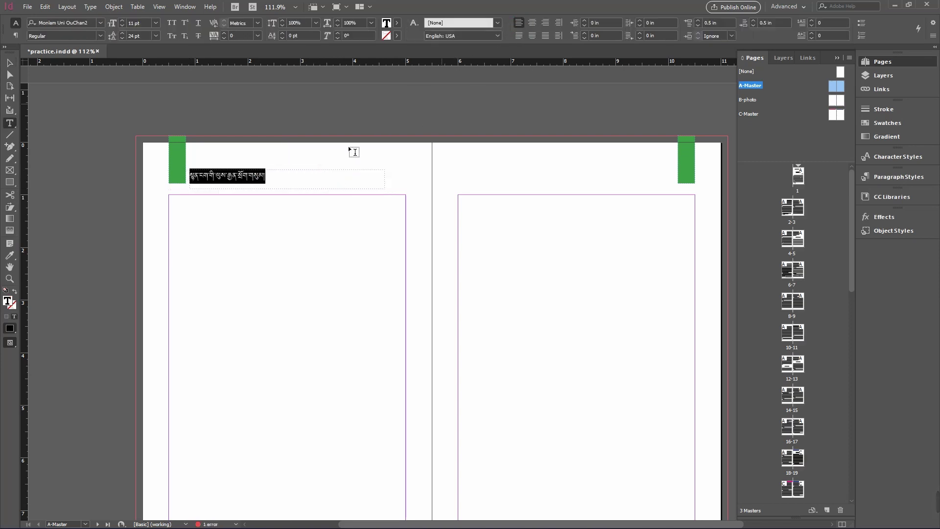
# - Copy the header text frame to the right page beside its green tab and right-align the text
pyautogui.click(10, 60)
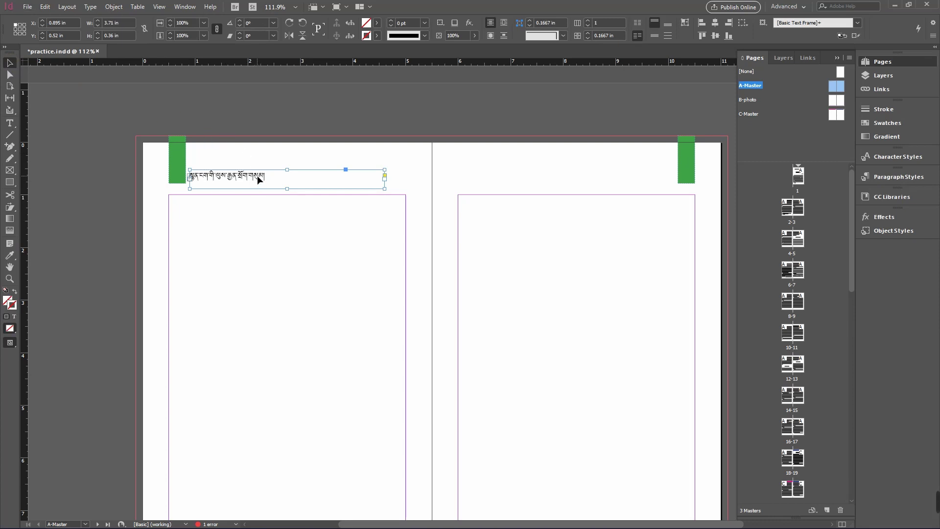
pyautogui.moveTo(257, 176); pyautogui.dragTo(552, 178)
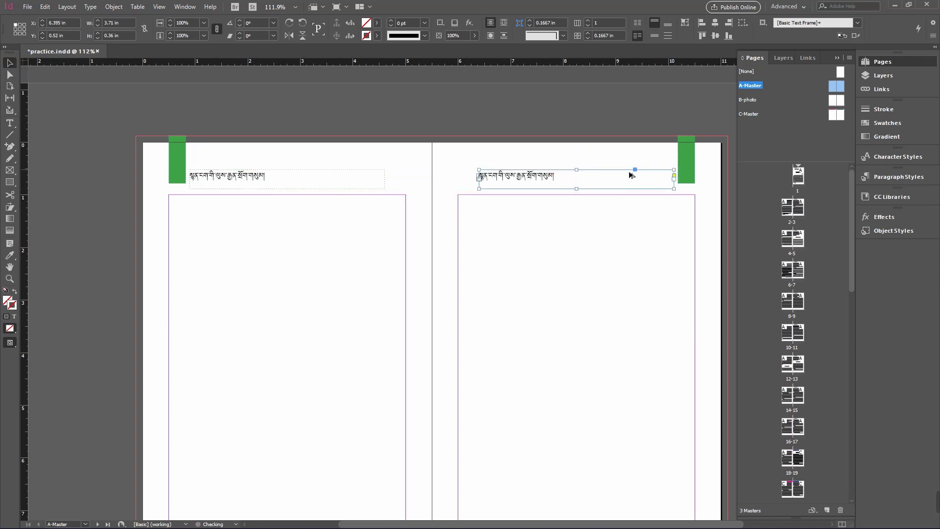
pyautogui.tripleClick(510, 175)
pyautogui.click(545, 23)
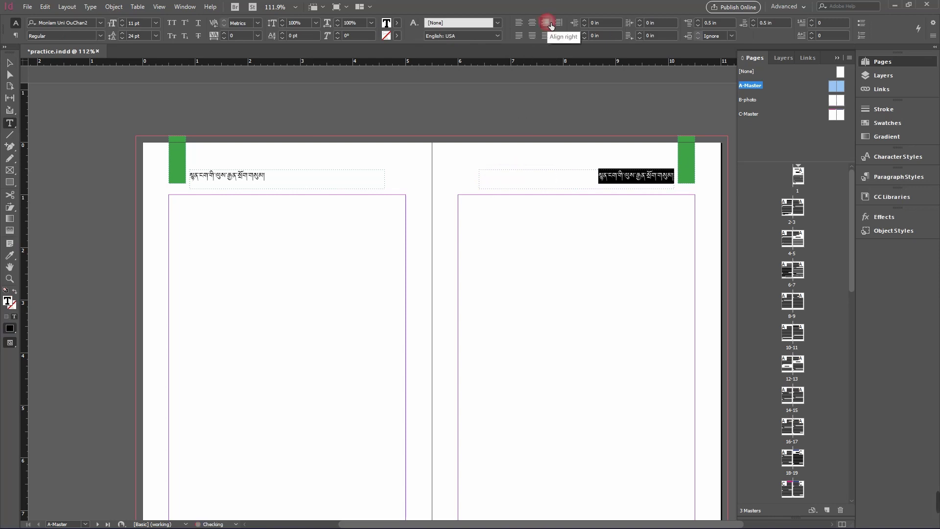
pyautogui.click(559, 125)
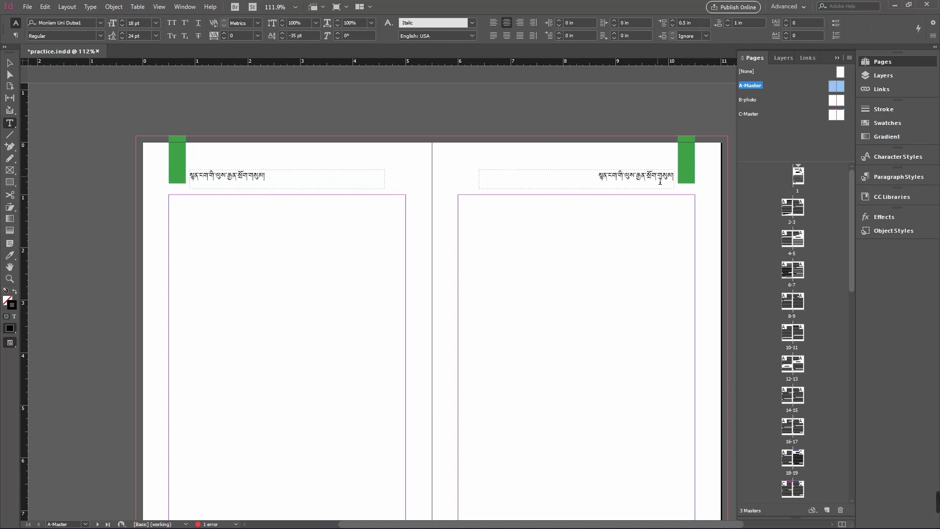
# - Draw a footer rectangle about 0.61 × 1.36 in below the left page's bottom margin, with no stroke and C=75 M=5 Y=100 K=0 fill
pyautogui.scroll(-3, 494, 217)
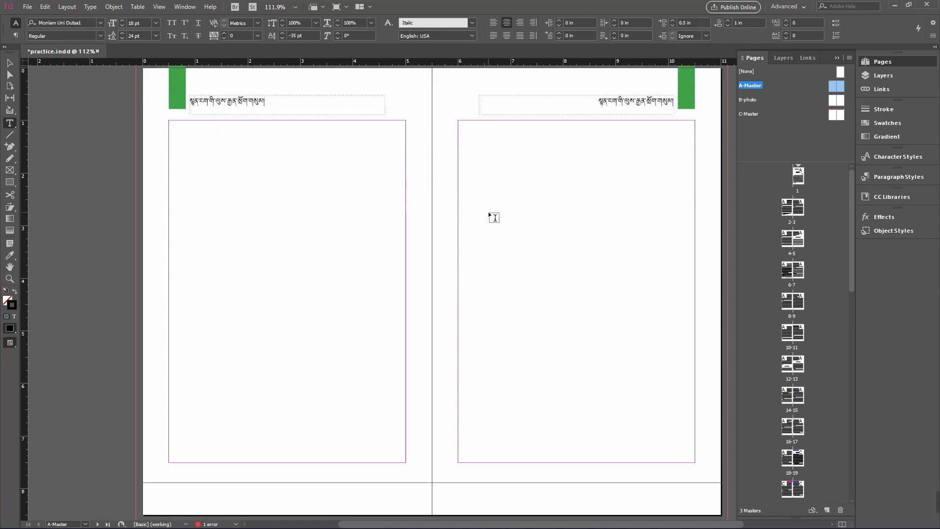
pyautogui.scroll(-3, 493, 217)
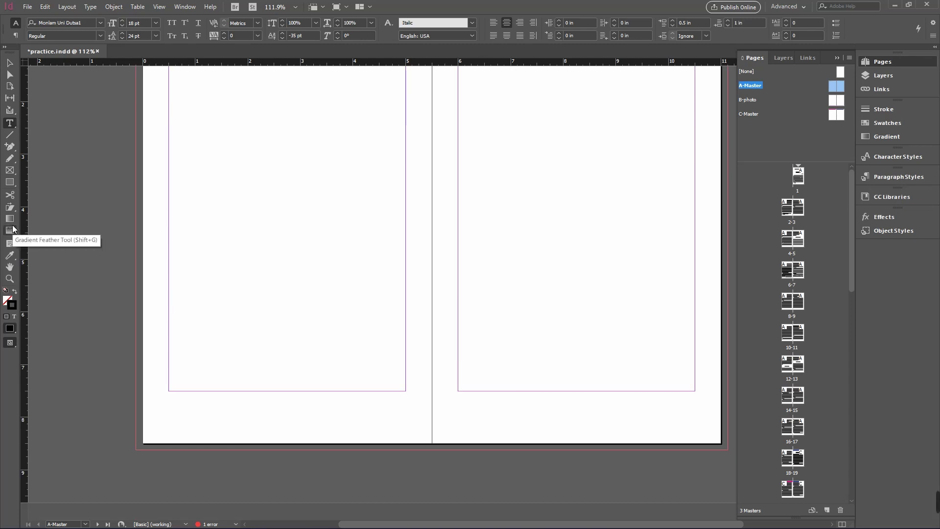
pyautogui.click(9, 182)
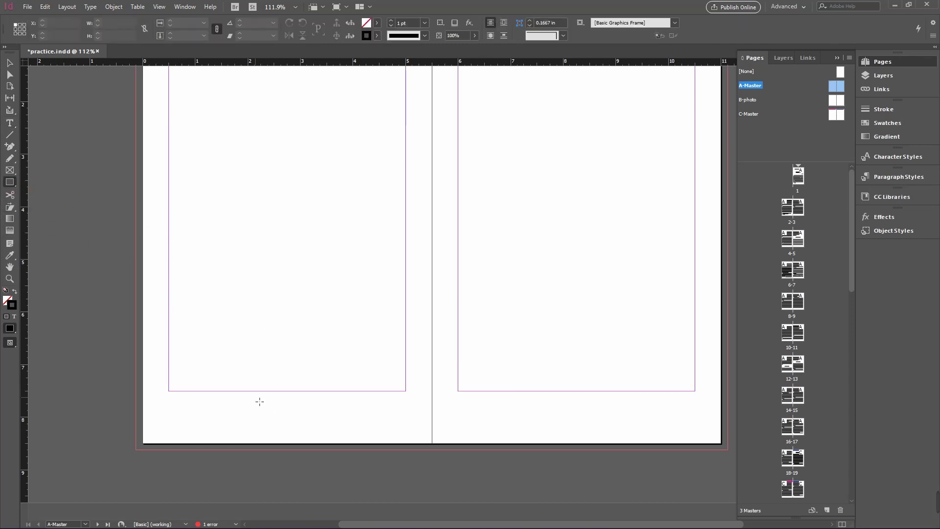
pyautogui.moveTo(254, 402); pyautogui.dragTo(283, 469)
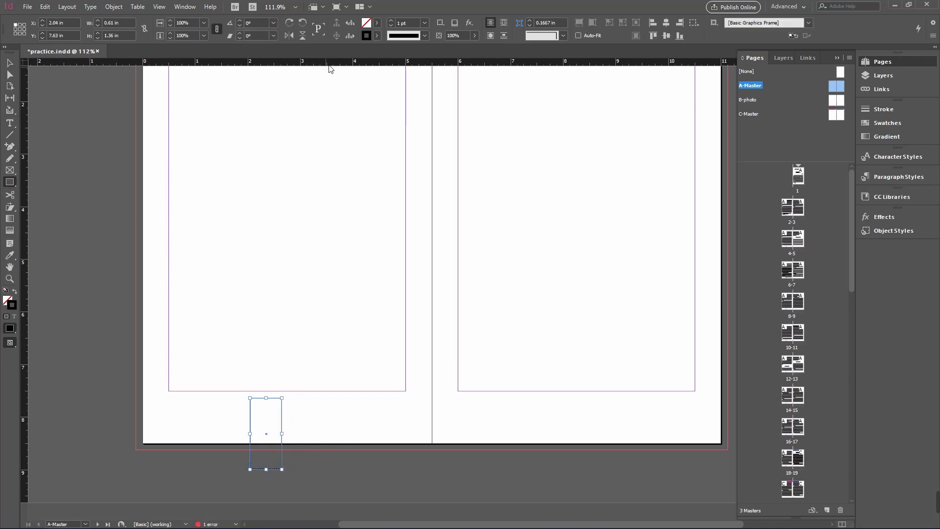
pyautogui.click(378, 36)
pyautogui.click(305, 66)
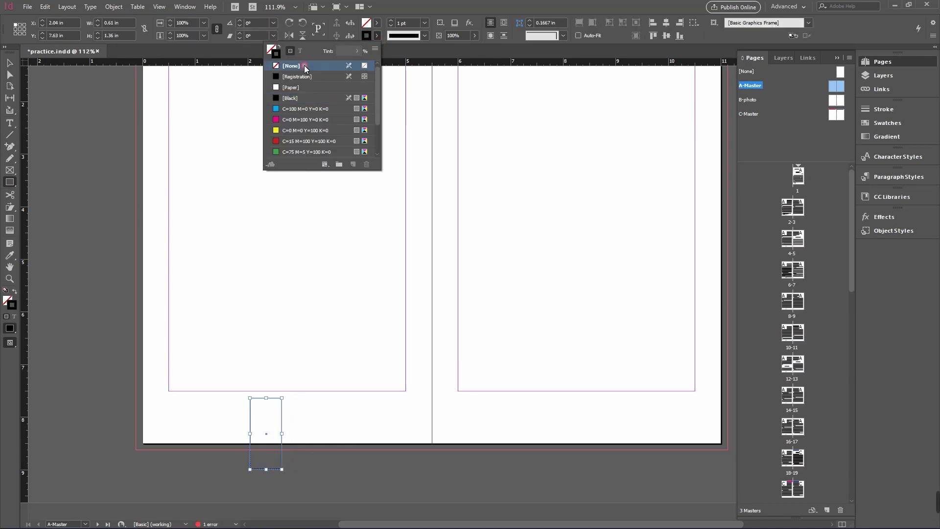
pyautogui.click(377, 23)
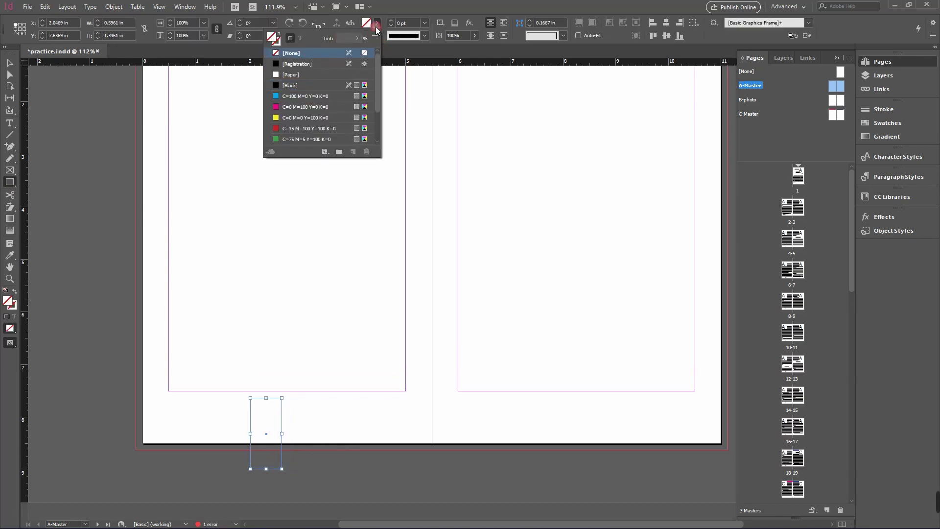
pyautogui.click(296, 138)
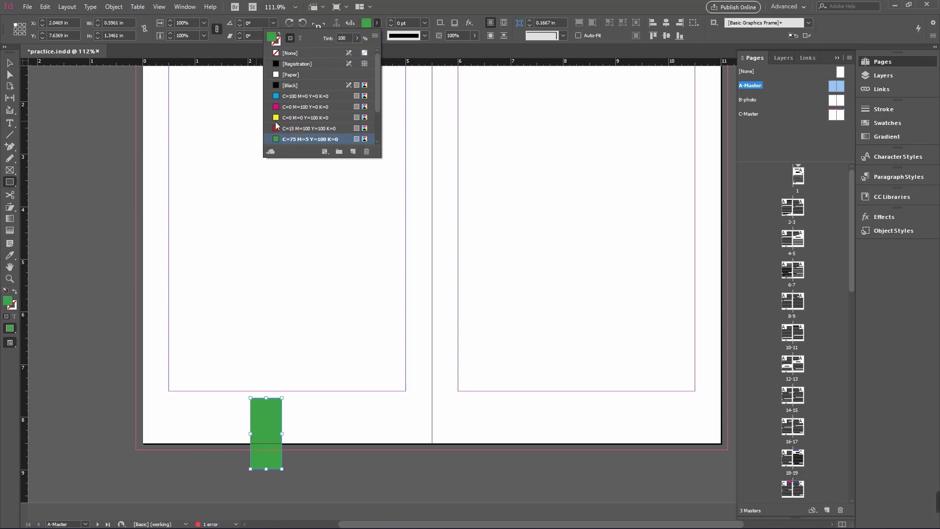
pyautogui.scroll(-1, 309, 127)
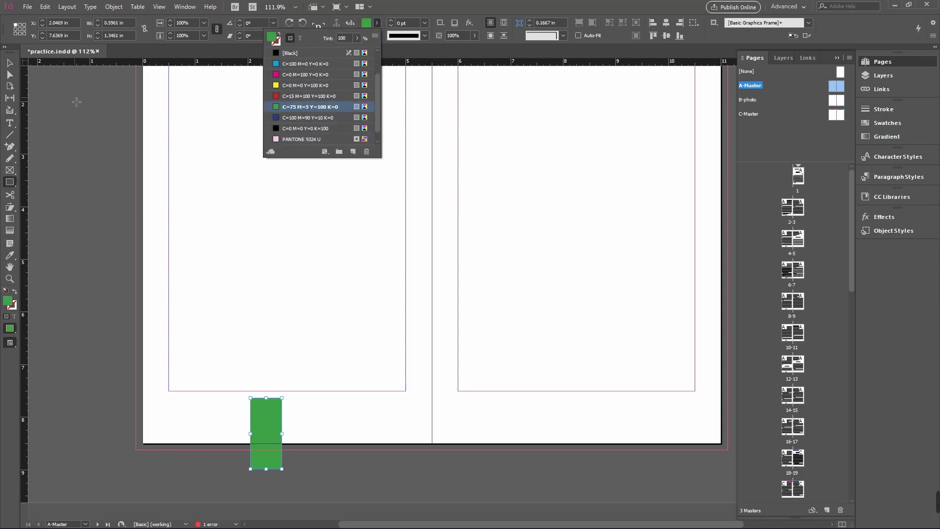
# - Centre the green footer tab horizontally on the left page and copy it to the matching centred position on the right page
pyautogui.click(10, 63)
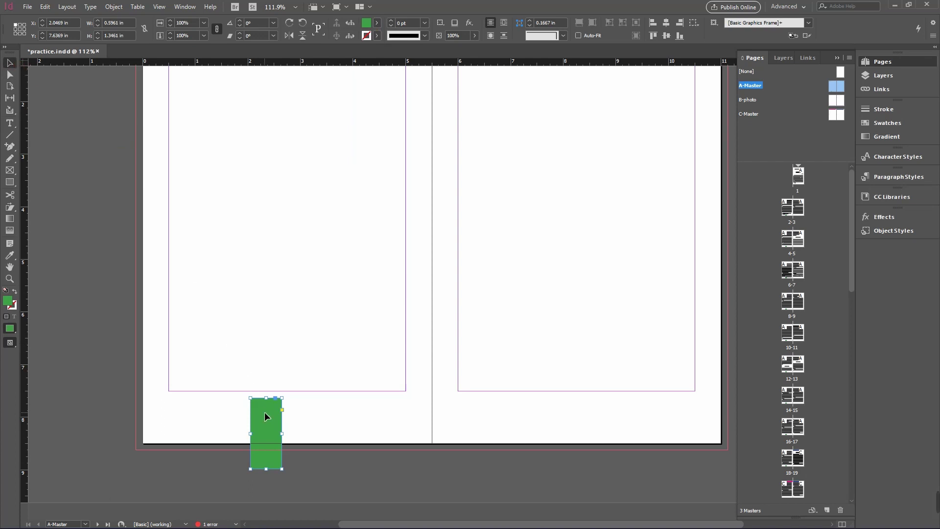
pyautogui.moveTo(265, 416); pyautogui.dragTo(284, 414)
pyautogui.click(345, 461)
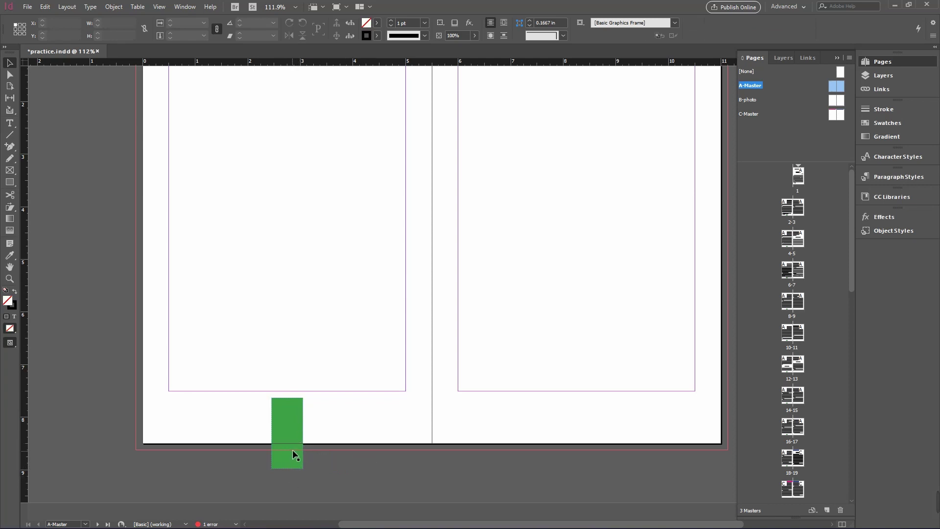
pyautogui.click(296, 424)
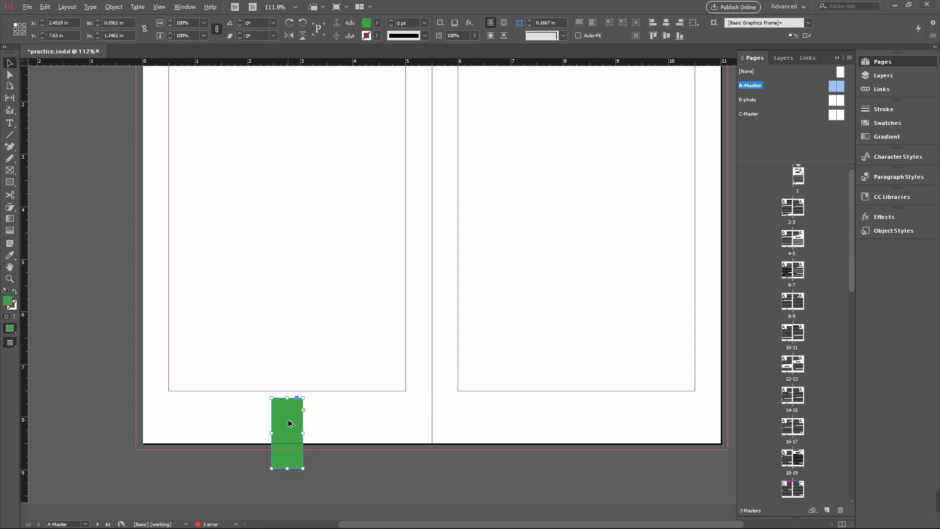
pyautogui.moveTo(289, 423); pyautogui.dragTo(580, 424)
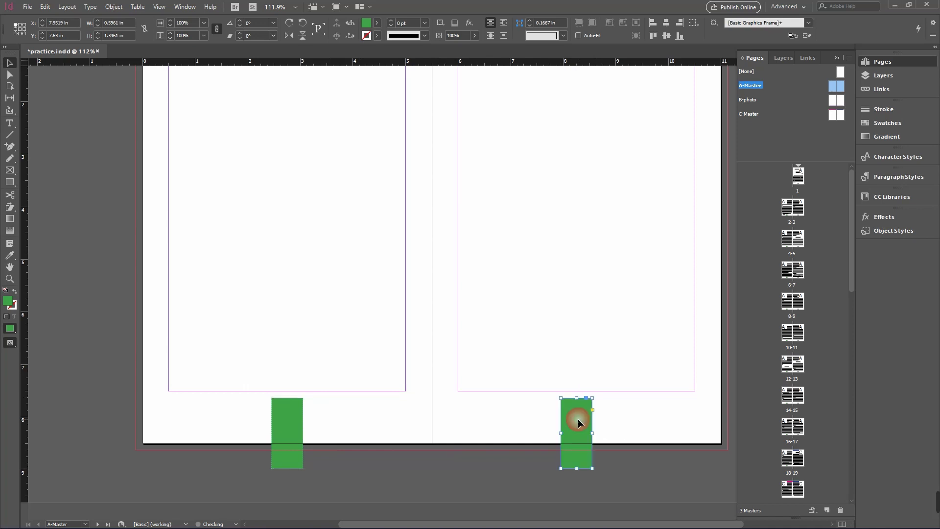
pyautogui.click(608, 454)
# - Examine the whole A-Master spread, checking the header tabs, running header text and footer tabs on both pages
pyautogui.scroll(5, 639, 462)
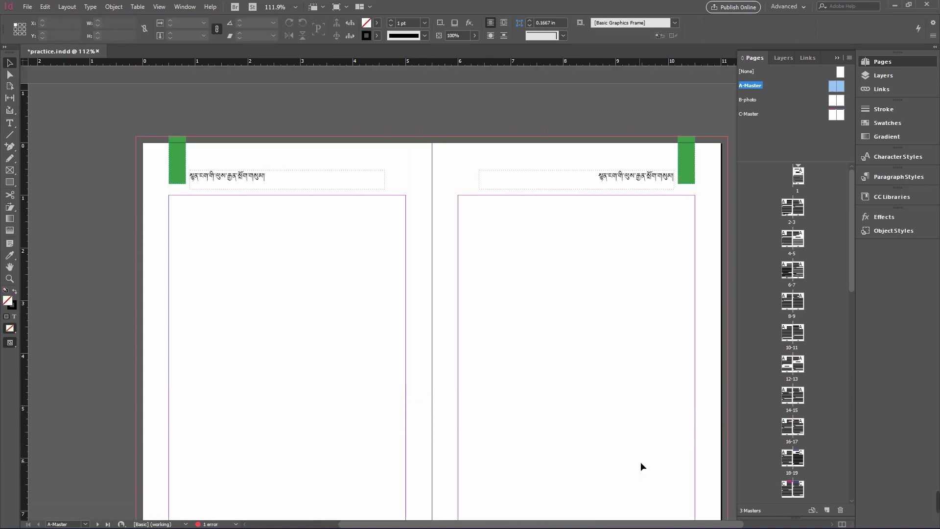
pyautogui.scroll(-4, 640, 462)
pyautogui.scroll(2, 641, 462)
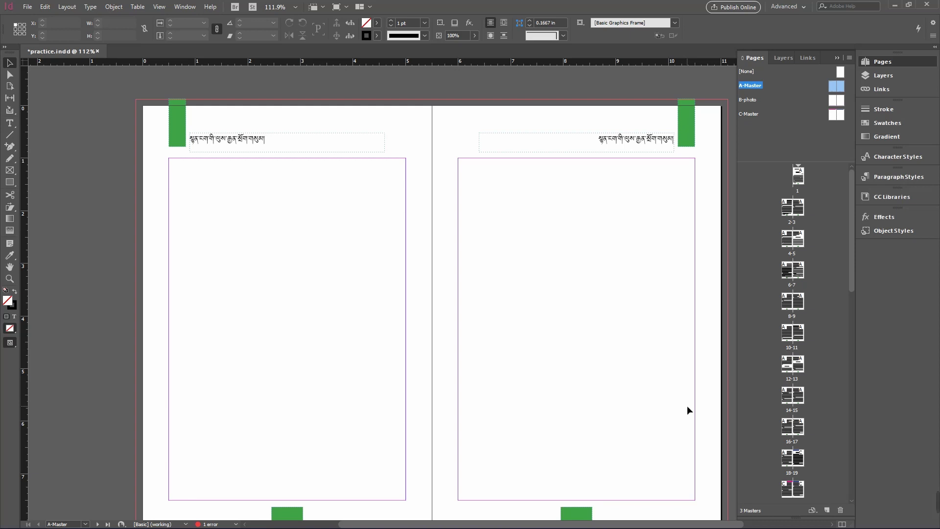
pyautogui.hotkey('ctrl', '-')
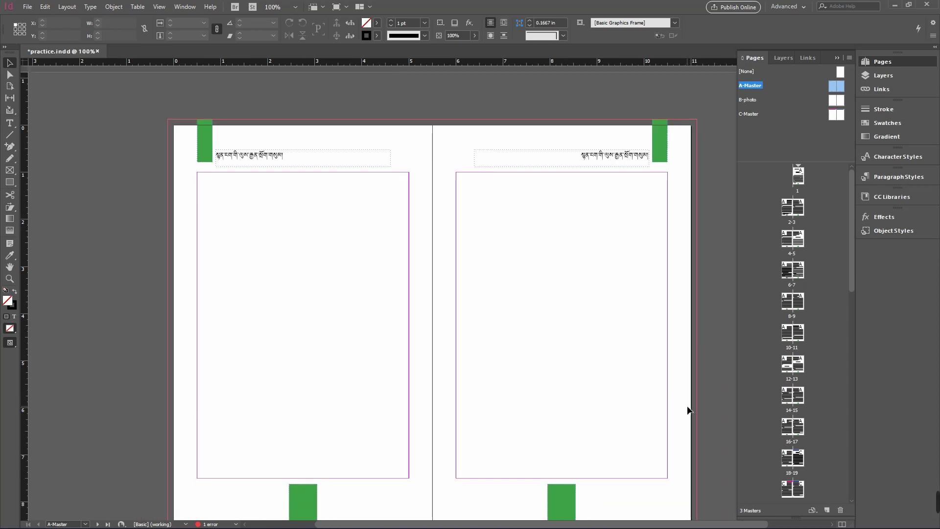
pyautogui.scroll(-2, 688, 410)
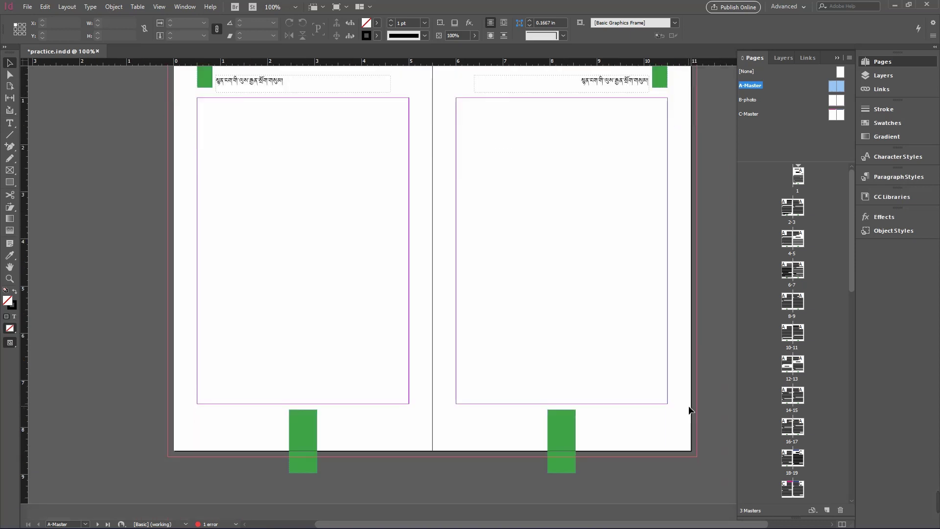
pyautogui.scroll(1, 689, 410)
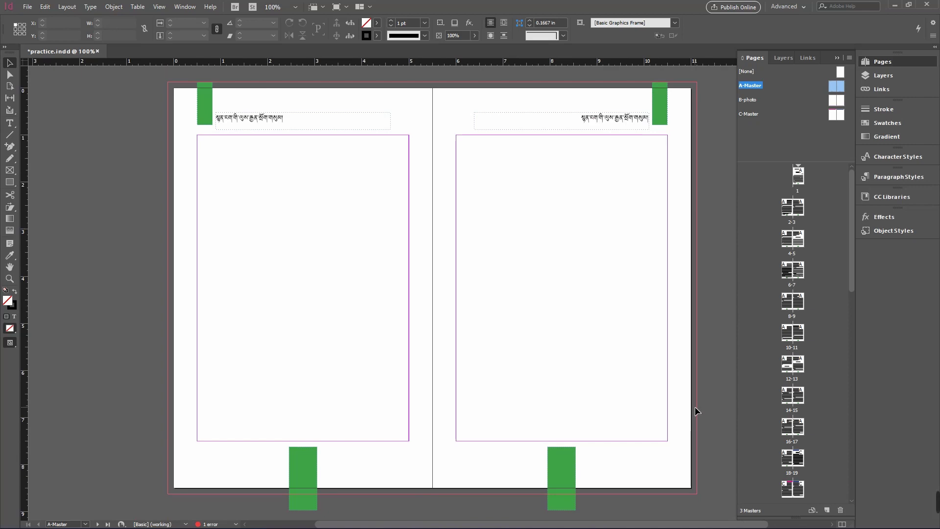
pyautogui.hotkey('ctrl', '-')
pyautogui.hotkey('ctrl', '-')
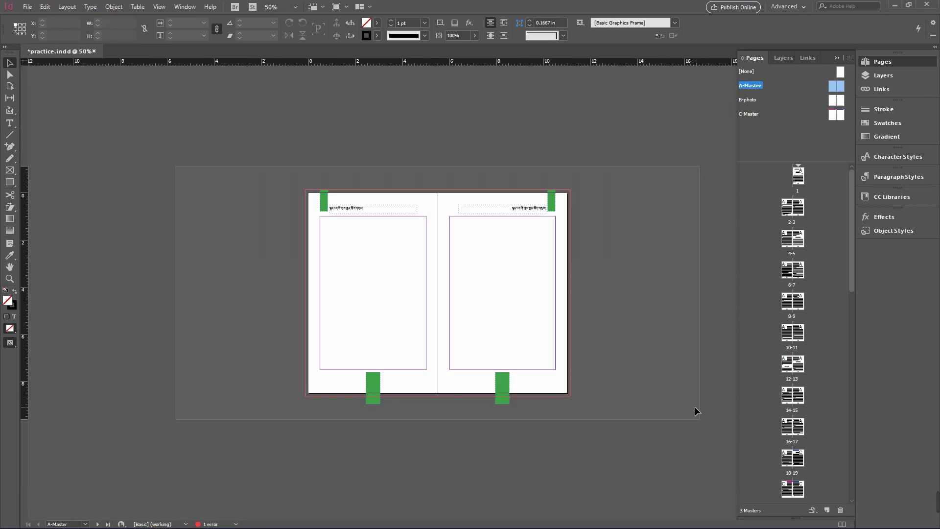
pyautogui.hotkey('ctrl', '=')
pyautogui.hotkey('ctrl', '=')
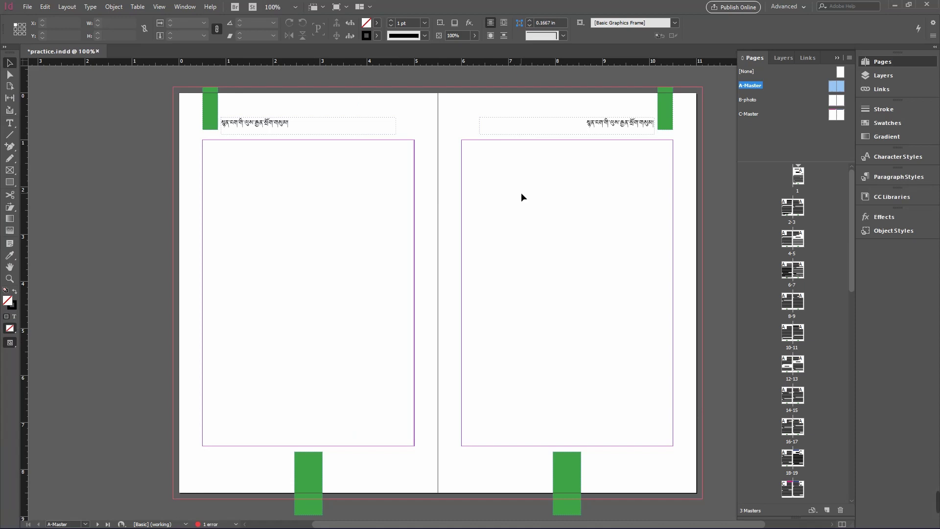
pyautogui.hotkey('ctrl', '-')
pyautogui.hotkey('ctrl', '-')
pyautogui.hotkey('ctrl', '-')
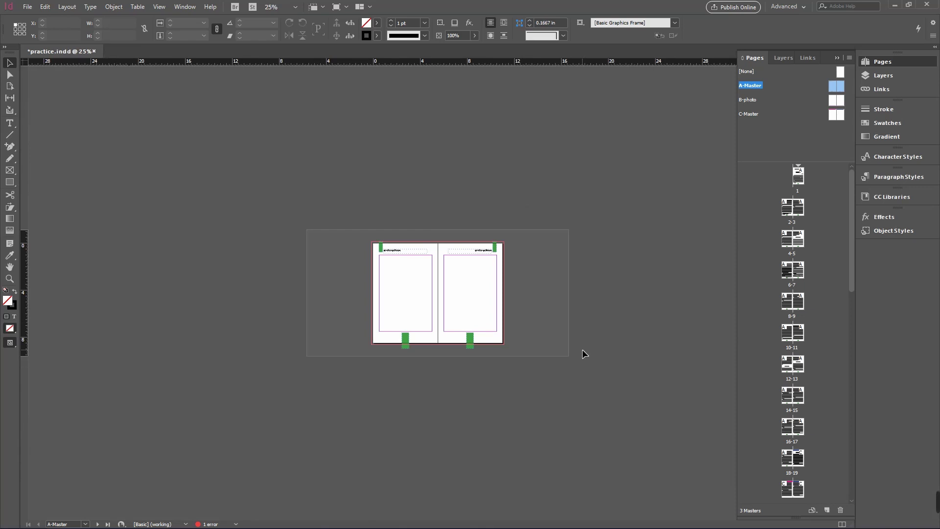
pyautogui.hotkey('ctrl', '0')
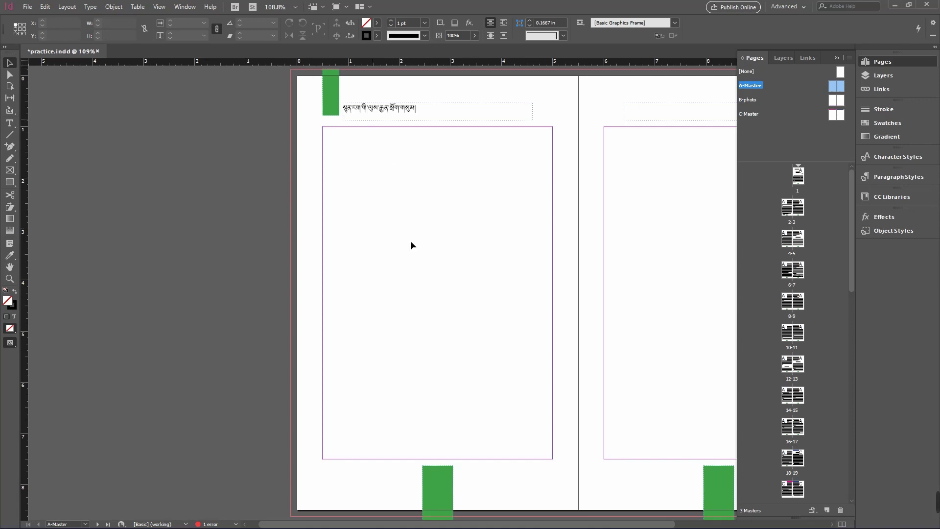
pyautogui.moveTo(406, 524); pyautogui.dragTo(497, 524)
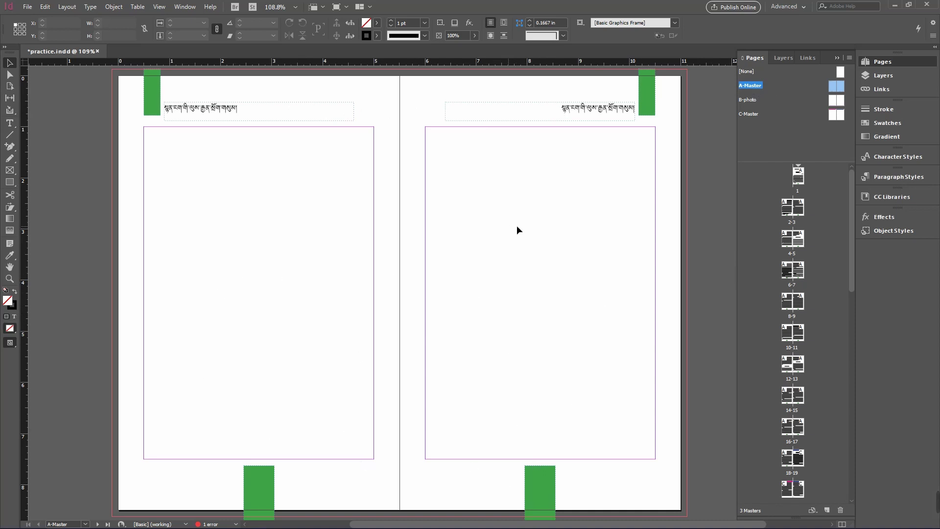
# - Open page 1 and preview the document in presentation mode up to spread 18-19 to check the master design on the pages
pyautogui.click(800, 177)
pyautogui.doubleClick(800, 177)
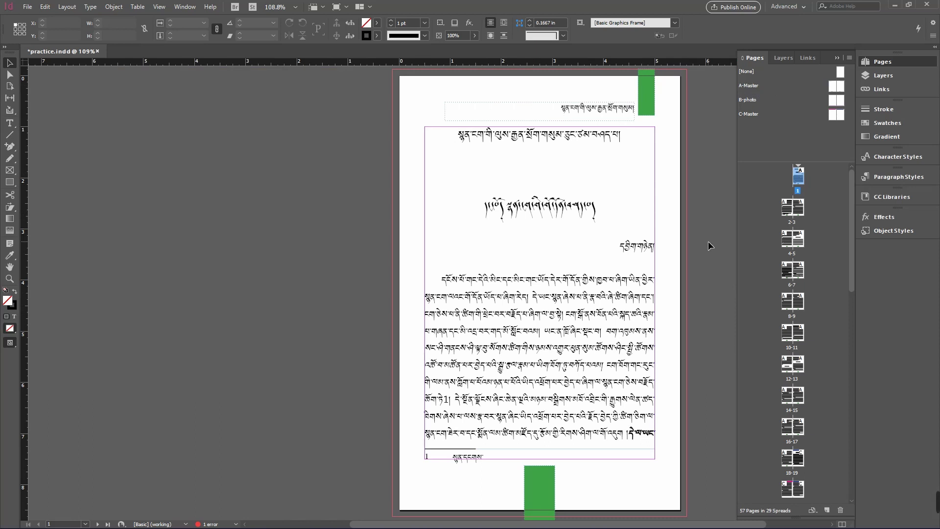
pyautogui.hotkey('shift', 'w')
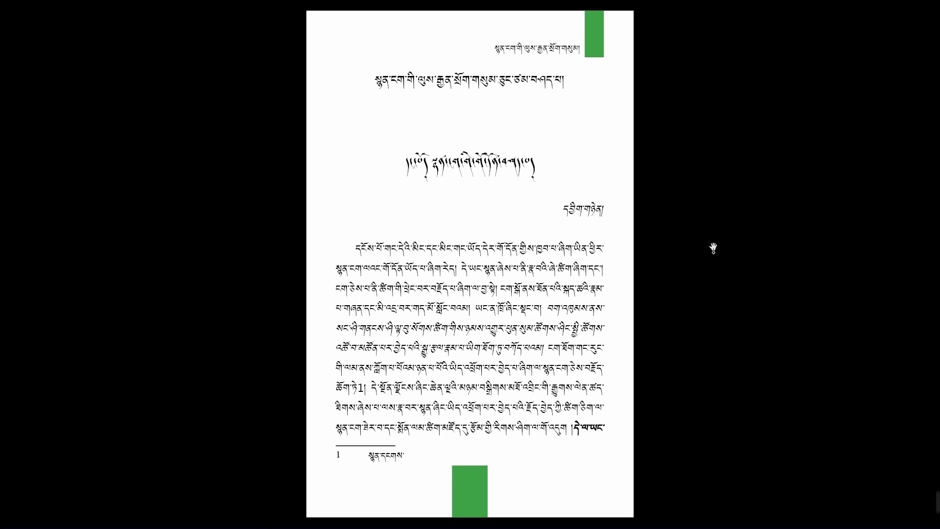
pyautogui.press('Right')
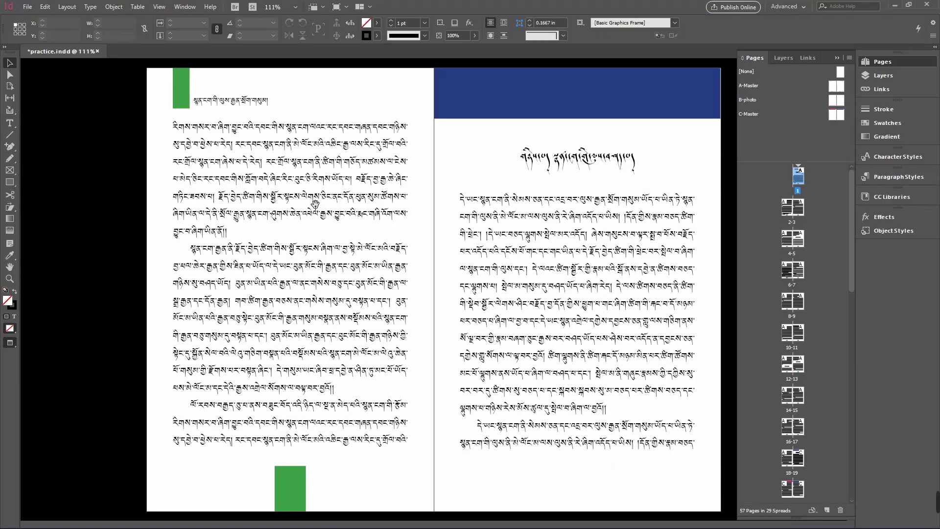
pyautogui.press('w')
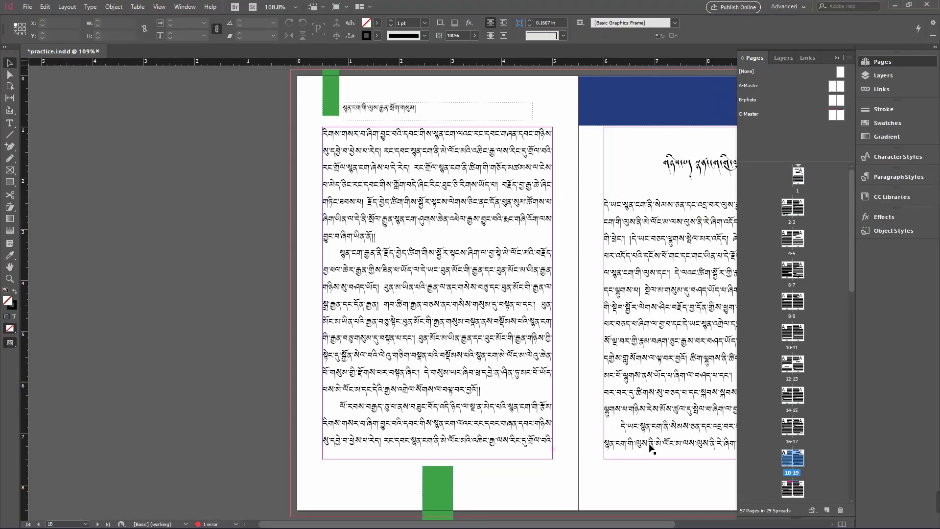
# - Apply A-Master to pages 19-33
pyautogui.moveTo(626, 526); pyautogui.dragTo(674, 526)
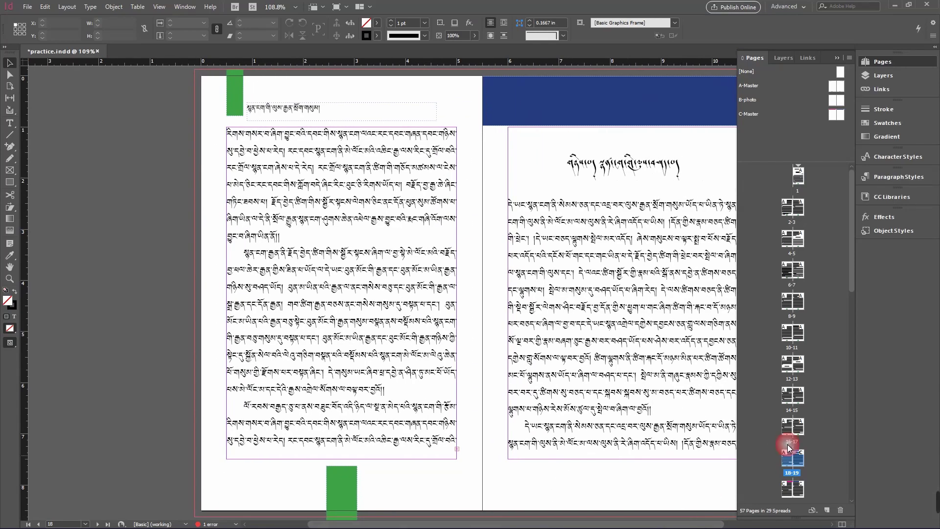
pyautogui.moveTo(852, 272); pyautogui.dragTo(856, 356)
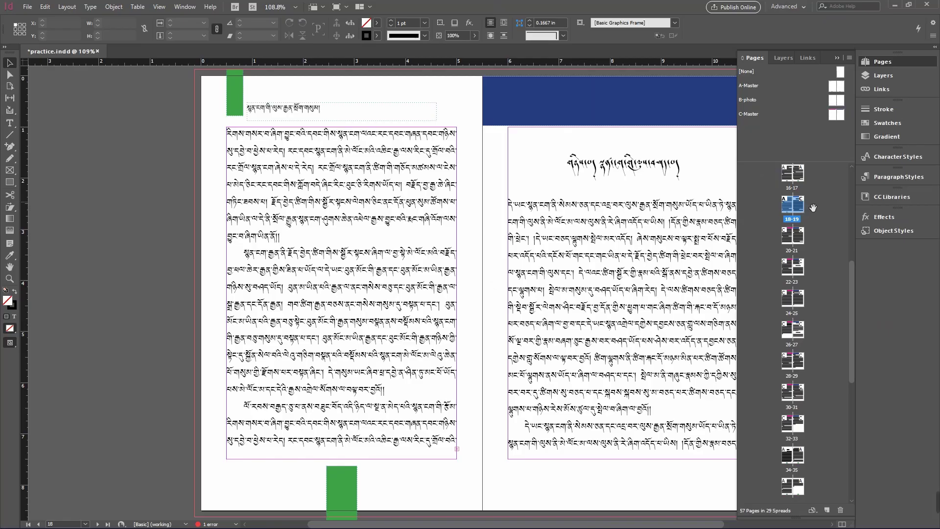
pyautogui.click(810, 214)
pyautogui.doubleClick(798, 207)
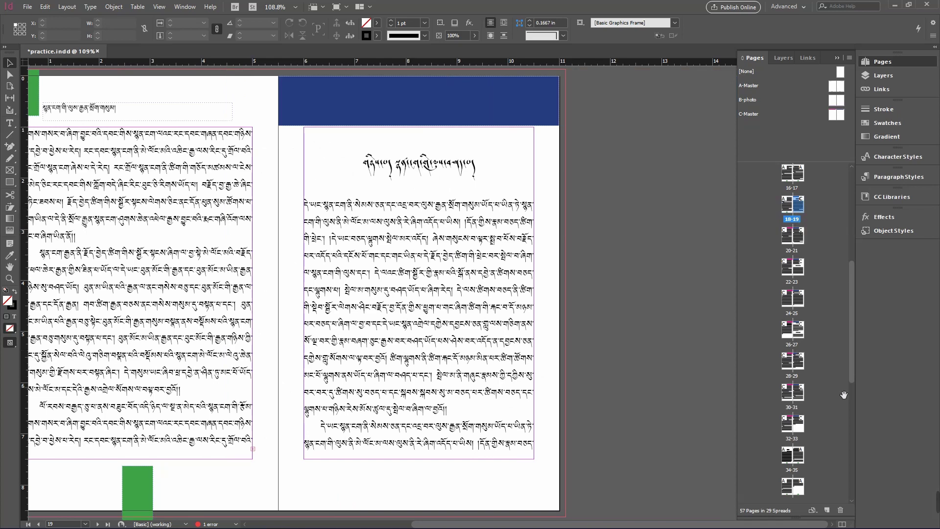
pyautogui.keyDown('shift'); pyautogui.click(800, 424); pyautogui.keyUp('shift')
pyautogui.moveTo(800, 424); pyautogui.dragTo(797, 385)
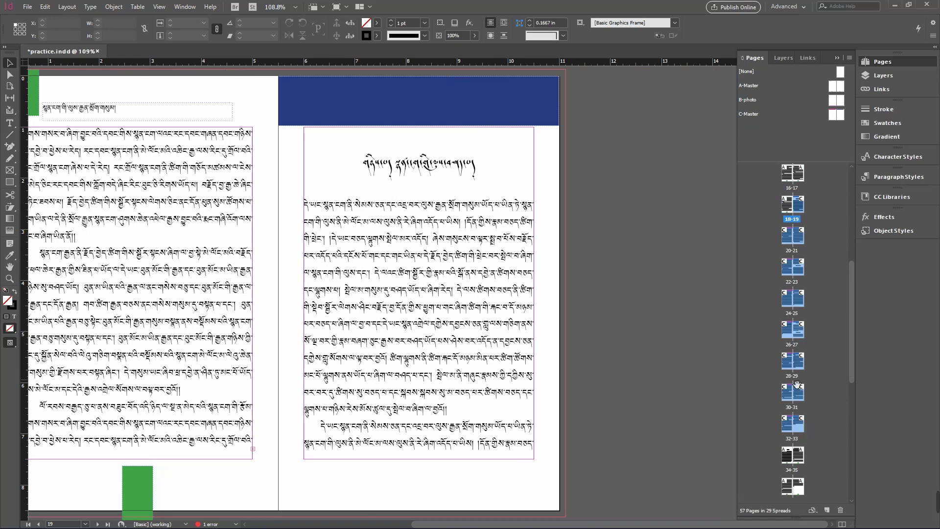
pyautogui.rightClick(799, 236)
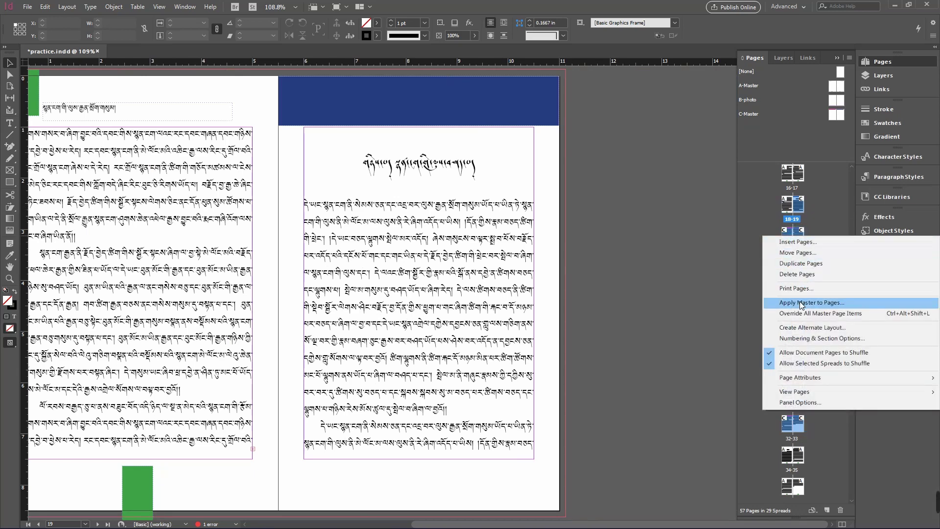
pyautogui.click(848, 58)
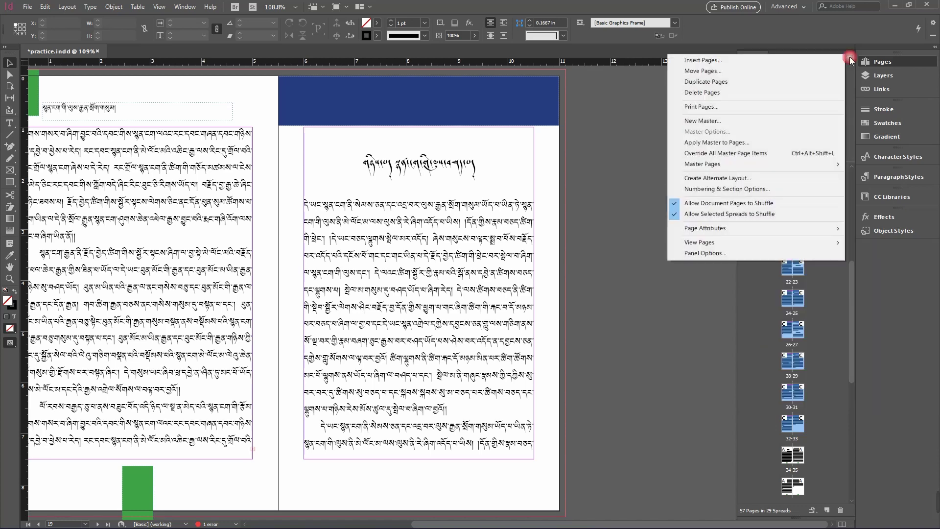
pyautogui.click(745, 143)
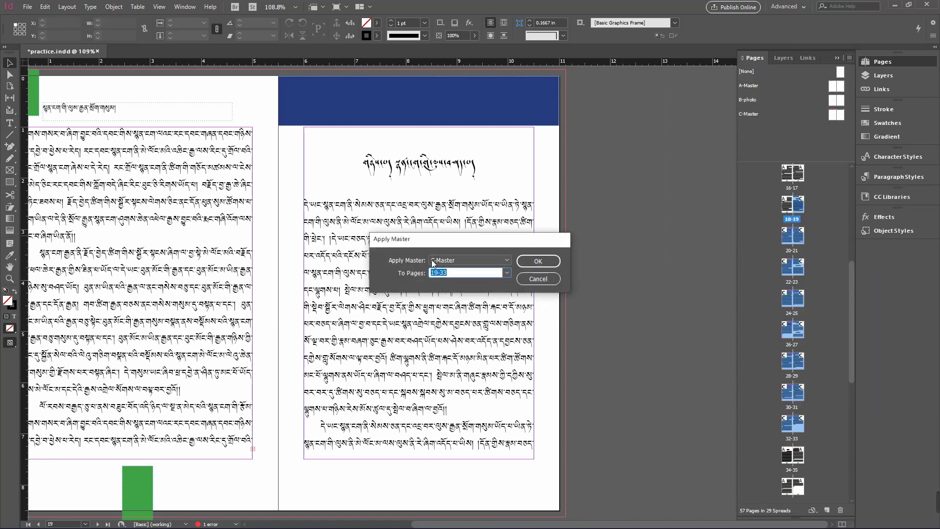
pyautogui.click(486, 266)
pyautogui.click(471, 280)
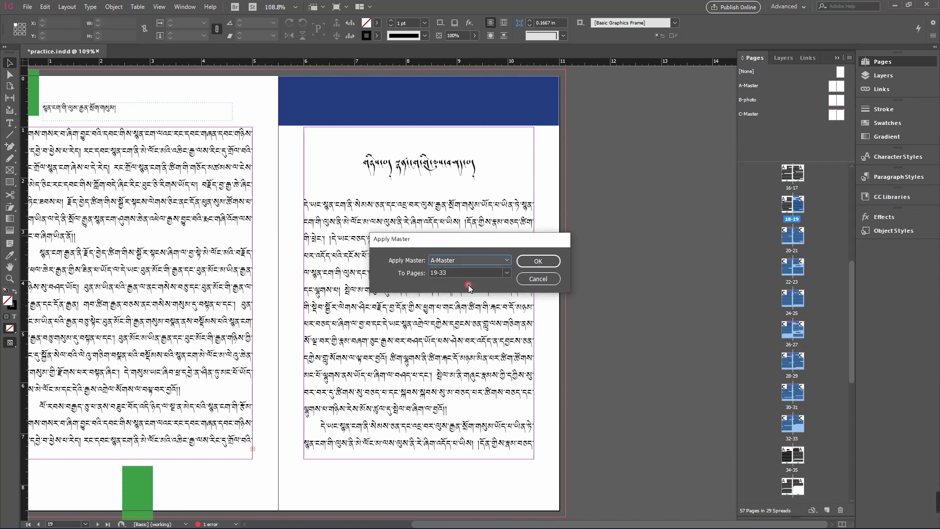
pyautogui.click(537, 262)
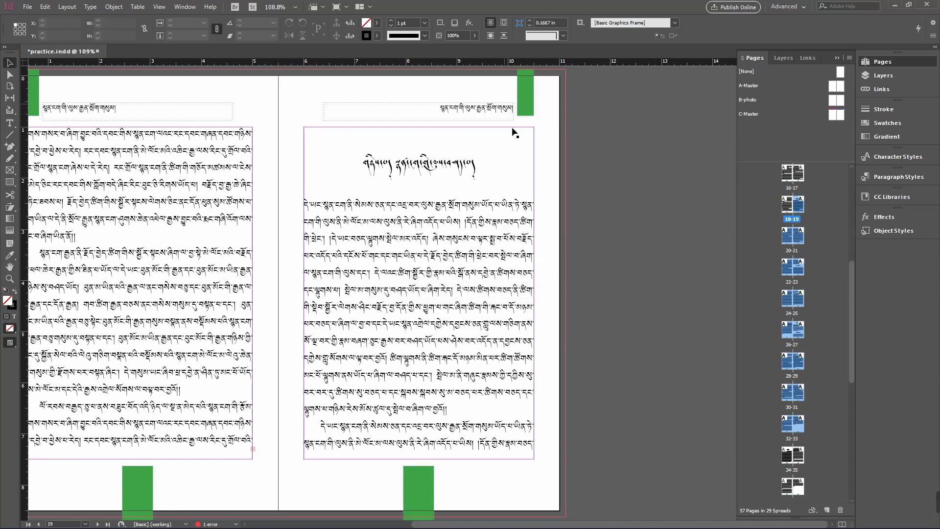